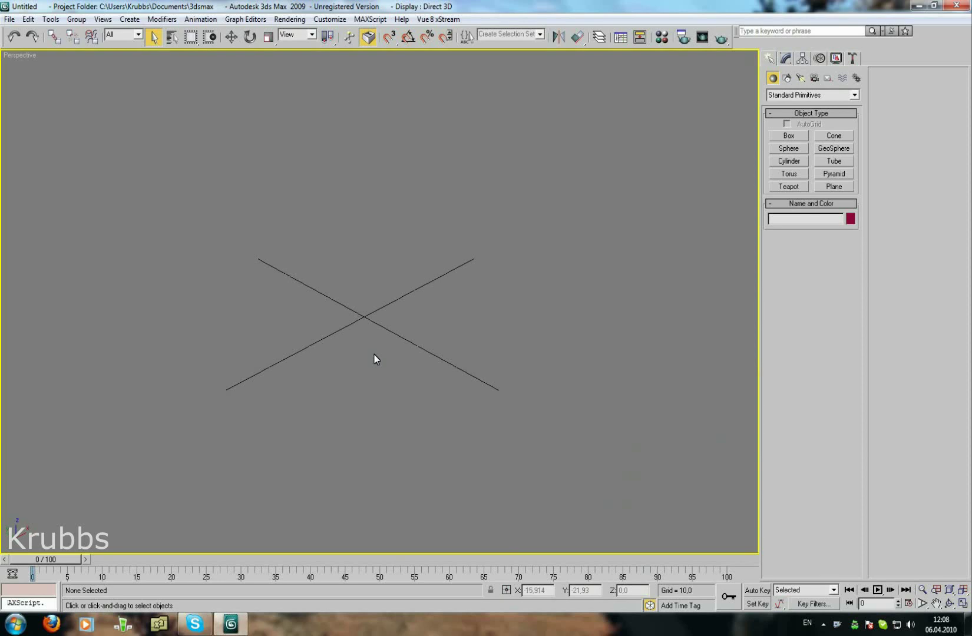
Draw a large flat ground box with 10 length and 10 width segments
{"action": "scroll", "coordinate": [389, 298], "scroll_direction": "down", "scroll_amount": 3}
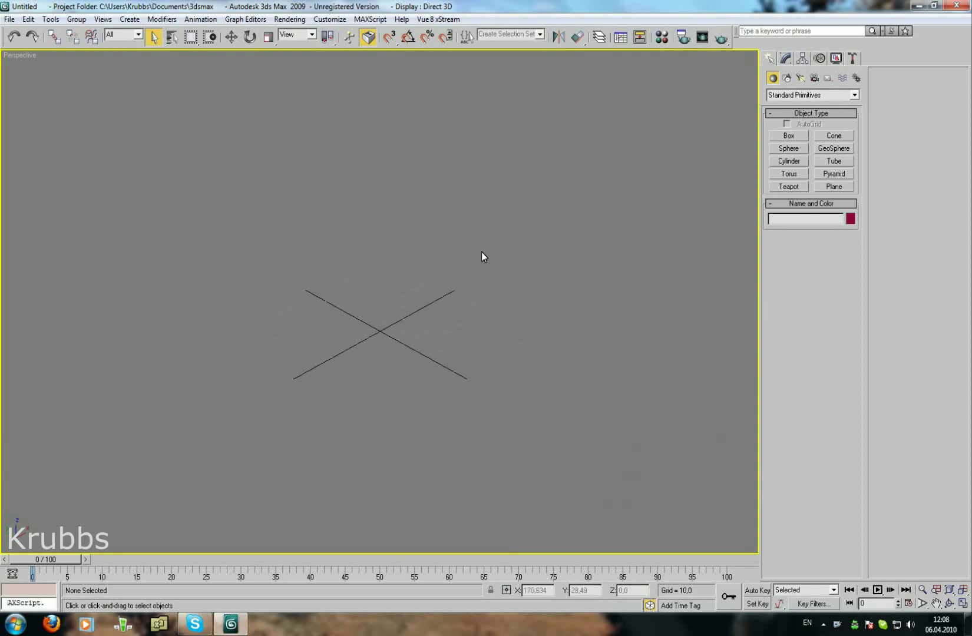
{"action": "left_click", "coordinate": [778, 137]}
{"action": "scroll", "coordinate": [495, 295], "scroll_direction": "down", "scroll_amount": 5}
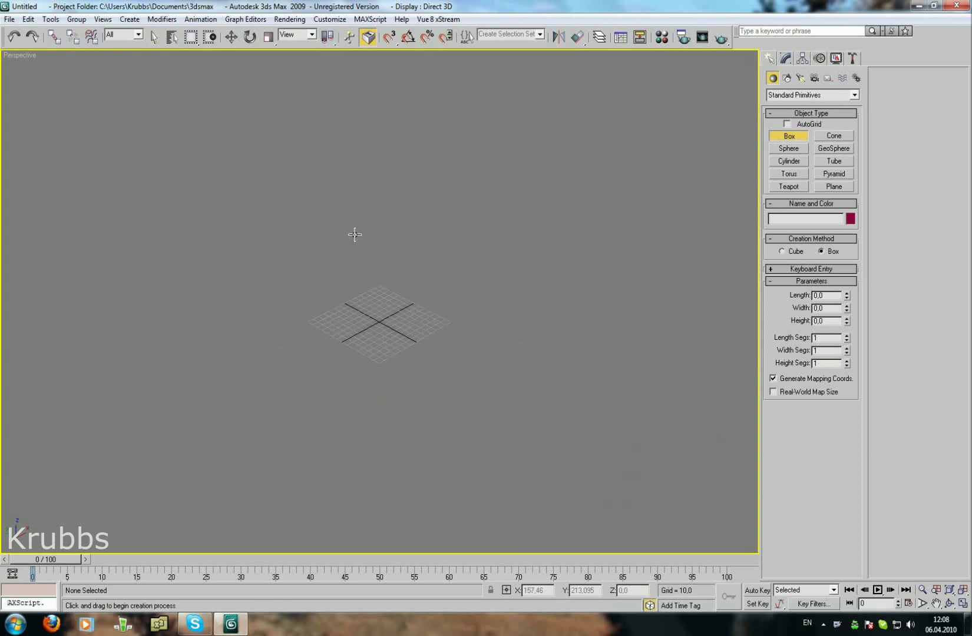
{"action": "left_click_drag", "start_coordinate": [356, 187], "coordinate": [406, 475]}
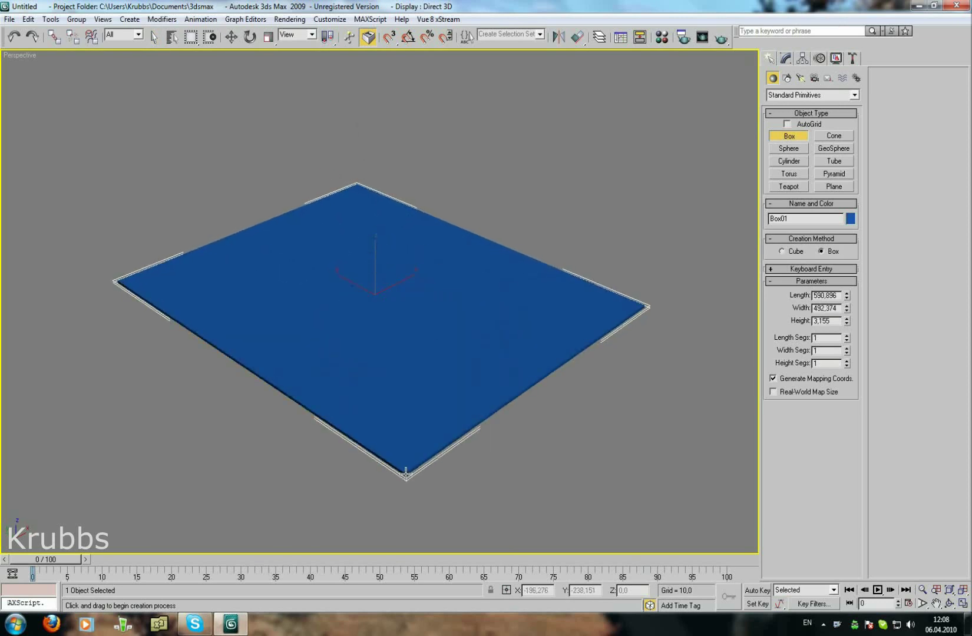
{"action": "middle_click_drag", "start_coordinate": [405, 474], "coordinate": [419, 337]}
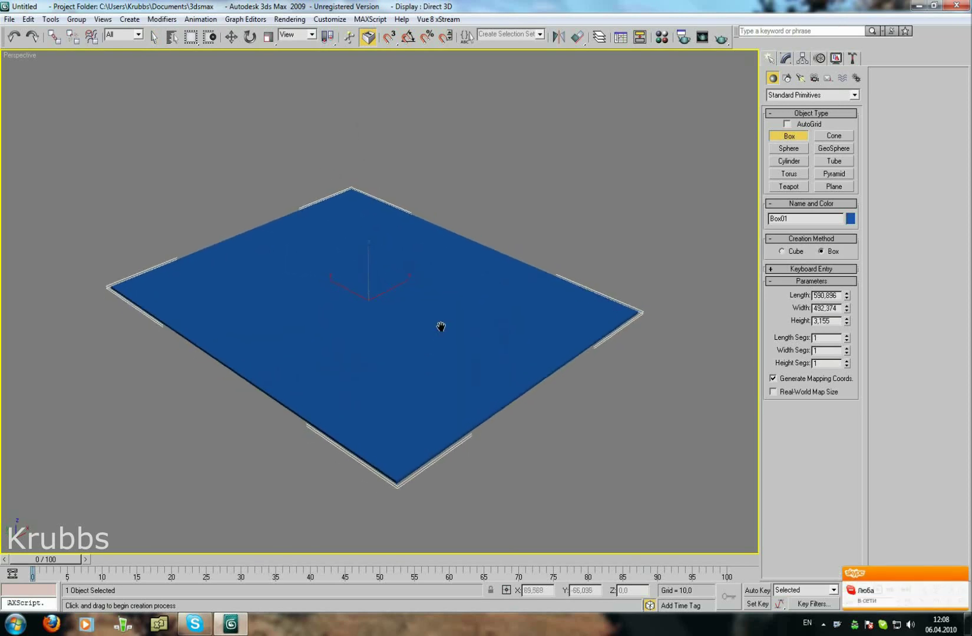
{"action": "double_click", "coordinate": [831, 339]}
Turn on Edged Faces in the Perspective viewport and begin a second box for the tower
{"action": "right_click", "coordinate": [16, 55]}
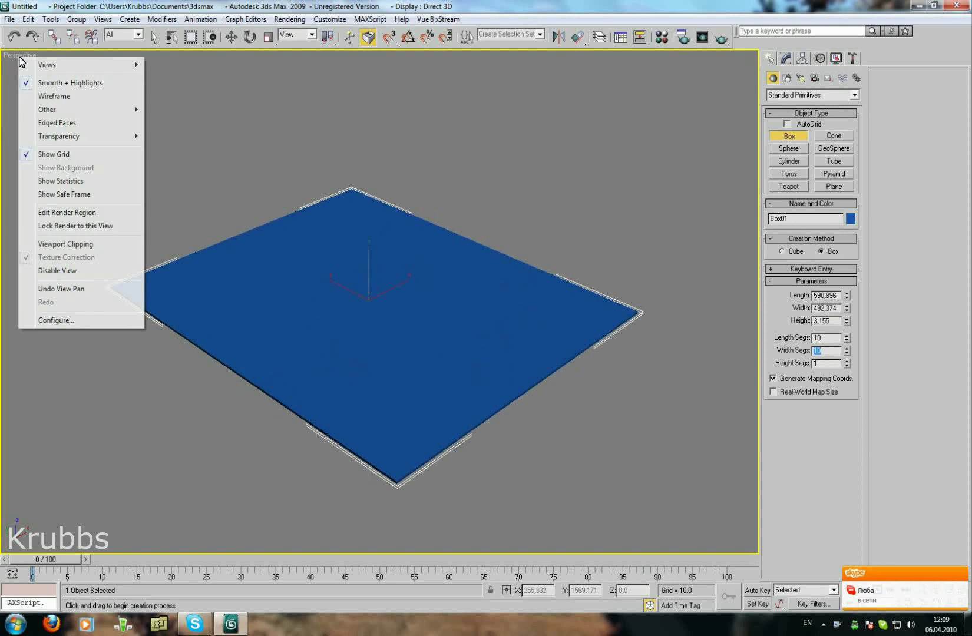
{"action": "left_click", "coordinate": [43, 125]}
{"action": "scroll", "coordinate": [232, 243], "scroll_direction": "up", "scroll_amount": 1}
{"action": "scroll", "coordinate": [300, 257], "scroll_direction": "up", "scroll_amount": 5}
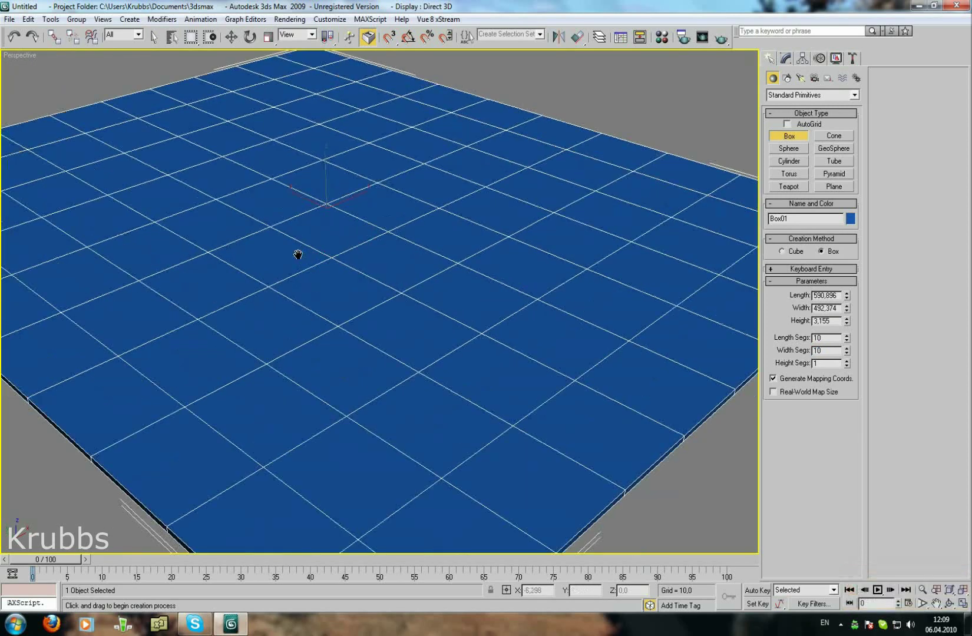
{"action": "middle_click_drag", "start_coordinate": [300, 257], "coordinate": [296, 250]}
{"action": "scroll", "coordinate": [297, 250], "scroll_direction": "down", "scroll_amount": 5}
{"action": "scroll", "coordinate": [373, 290], "scroll_direction": "down", "scroll_amount": 1}
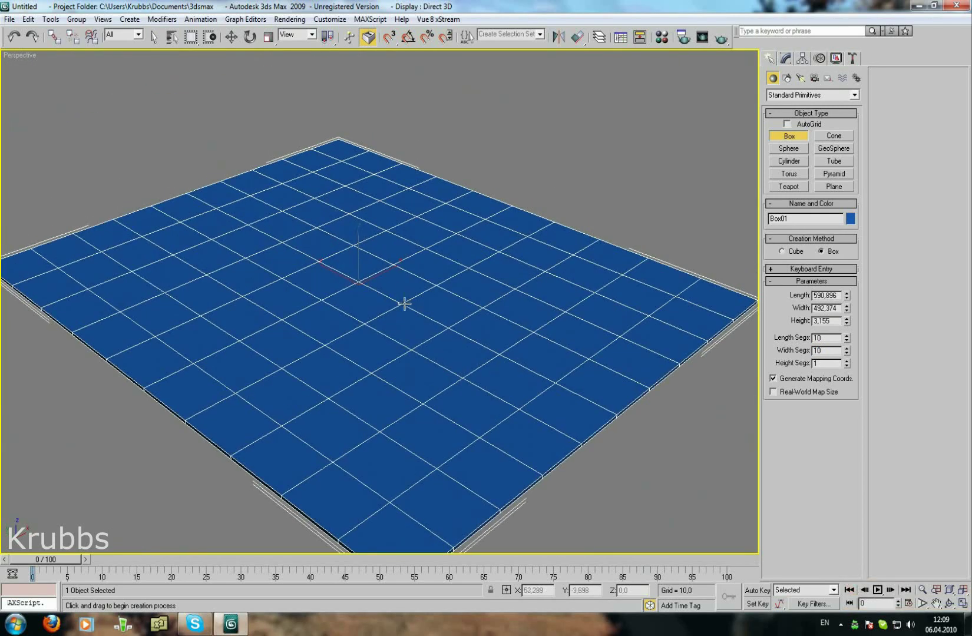
{"action": "left_click_drag", "start_coordinate": [449, 329], "coordinate": [450, 348]}
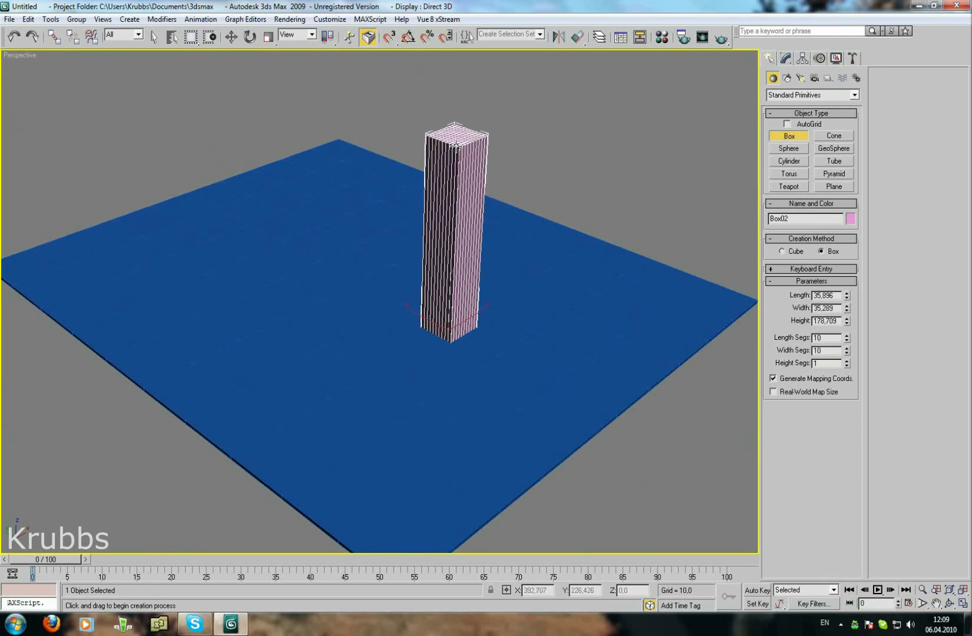
Raise the tower box to about 220 high with 4 length, 4 width and 5 height segments
{"action": "left_click", "coordinate": [456, 95]}
{"action": "middle_click_drag", "start_coordinate": [455, 100], "coordinate": [438, 217]}
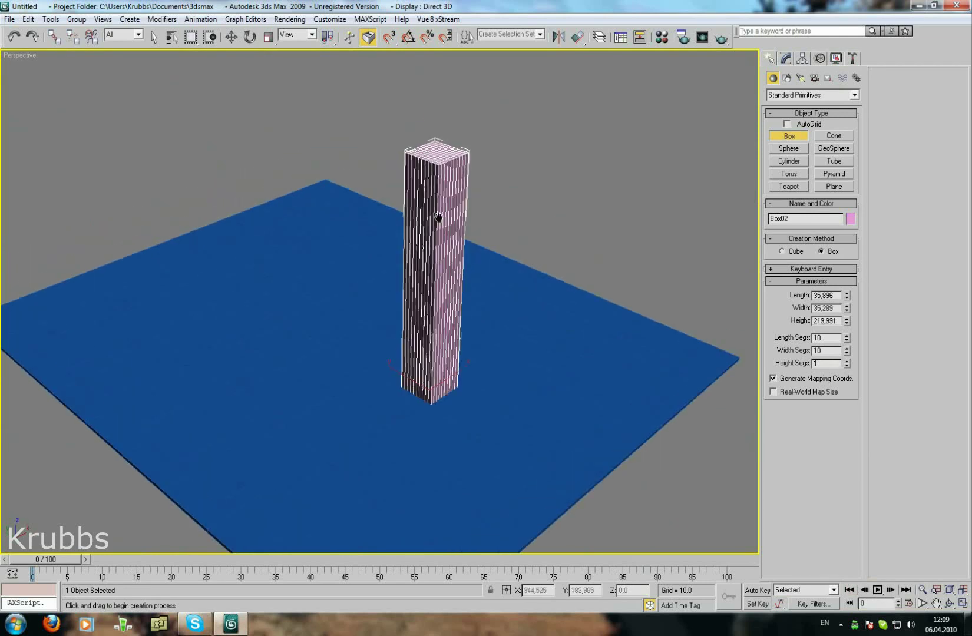
{"action": "key", "text": "shift+Tab"}
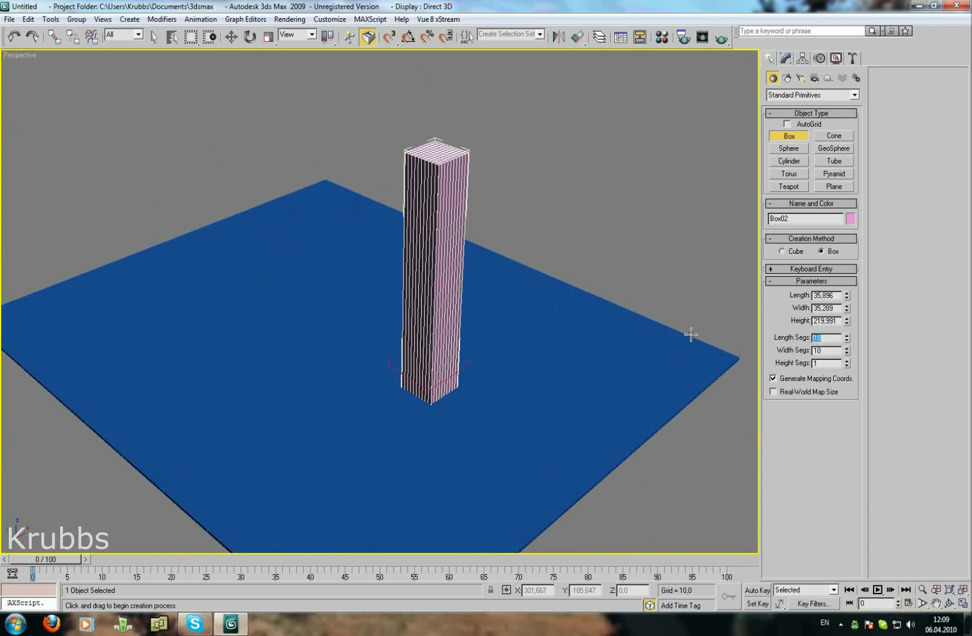
{"action": "key", "text": "Return"}
{"action": "double_click", "coordinate": [827, 350]}
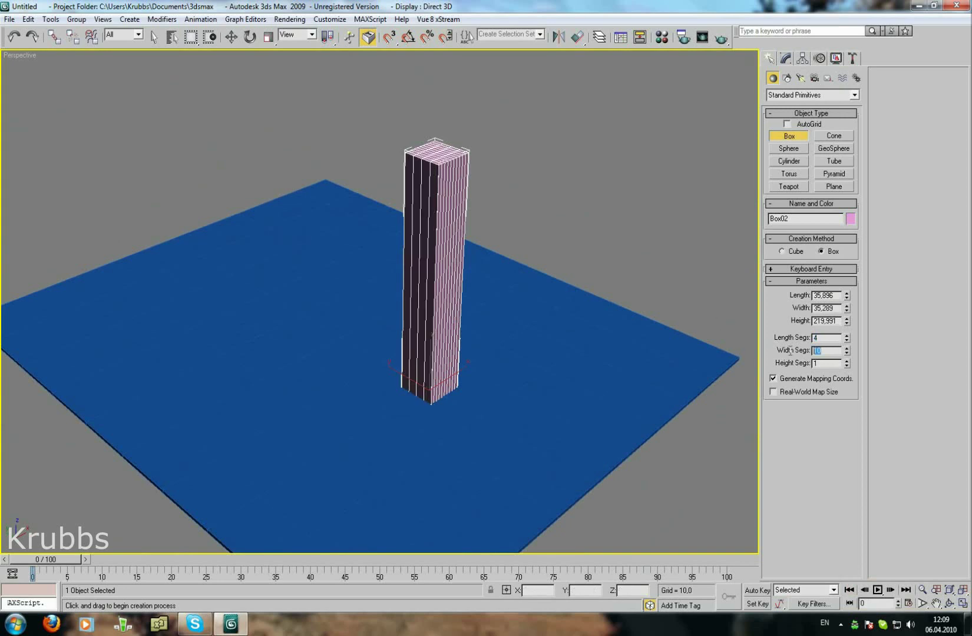
{"action": "type", "text": "4"}
{"action": "key", "text": "Return"}
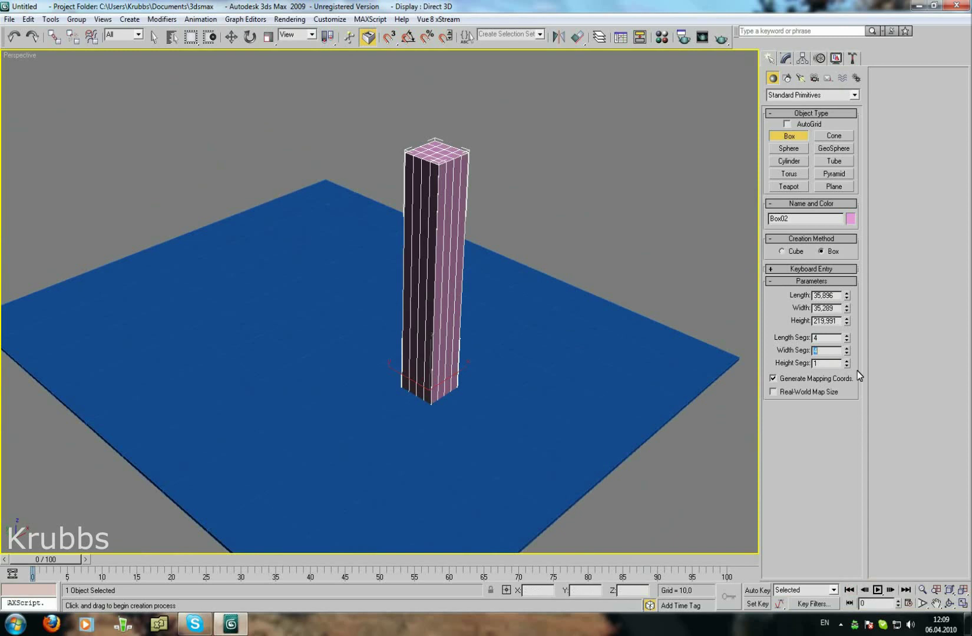
{"action": "double_click", "coordinate": [832, 363]}
{"action": "type", "text": "6"}
{"action": "key", "text": "Return"}
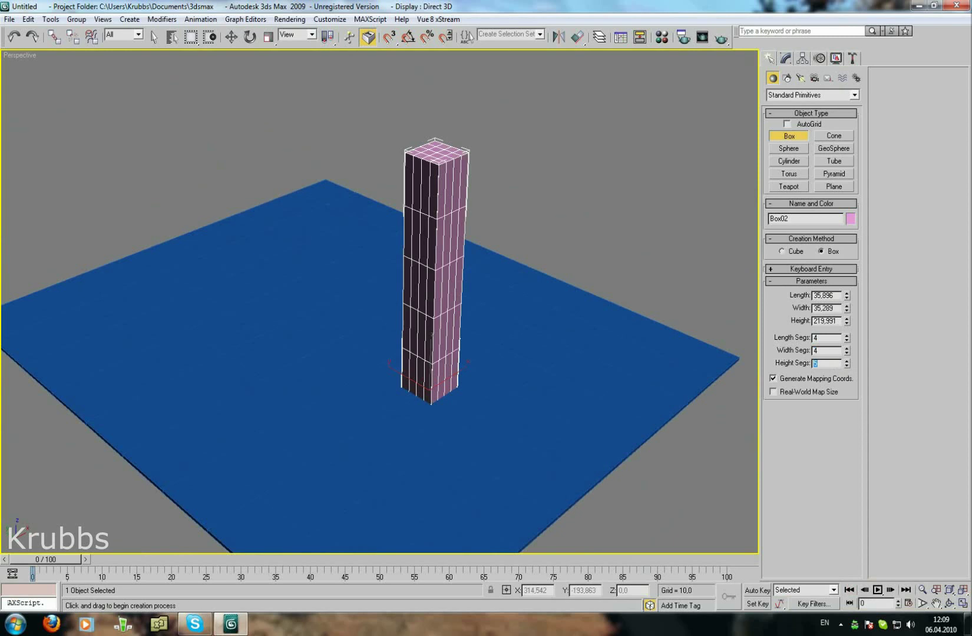
{"action": "mouse_move", "coordinate": [398, 430]}
{"action": "middle_mouse_down", "text": "alt"}
{"action": "mouse_move", "coordinate": [338, 347]}
{"action": "mouse_move", "coordinate": [353, 339]}
{"action": "middle_mouse_up", "text": "alt"}
{"action": "left_click", "coordinate": [833, 149]}
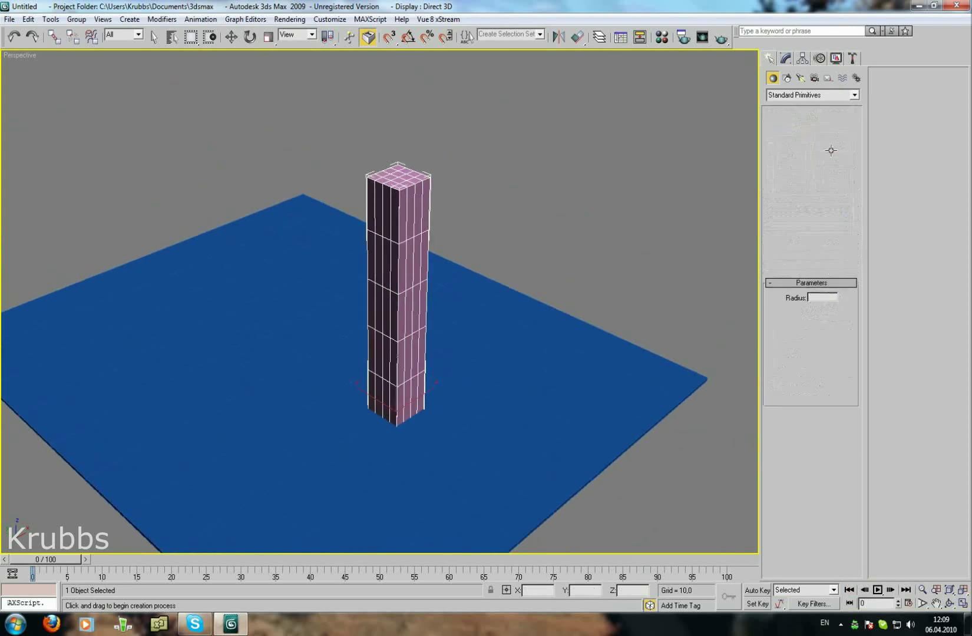
Draw a GeoSphere meteor of radius 33.843 on the slab
{"action": "scroll", "coordinate": [456, 354], "scroll_direction": "down", "scroll_amount": 2}
{"action": "scroll", "coordinate": [436, 366], "scroll_direction": "down", "scroll_amount": 5}
{"action": "left_click_drag", "start_coordinate": [414, 371], "coordinate": [437, 381]}
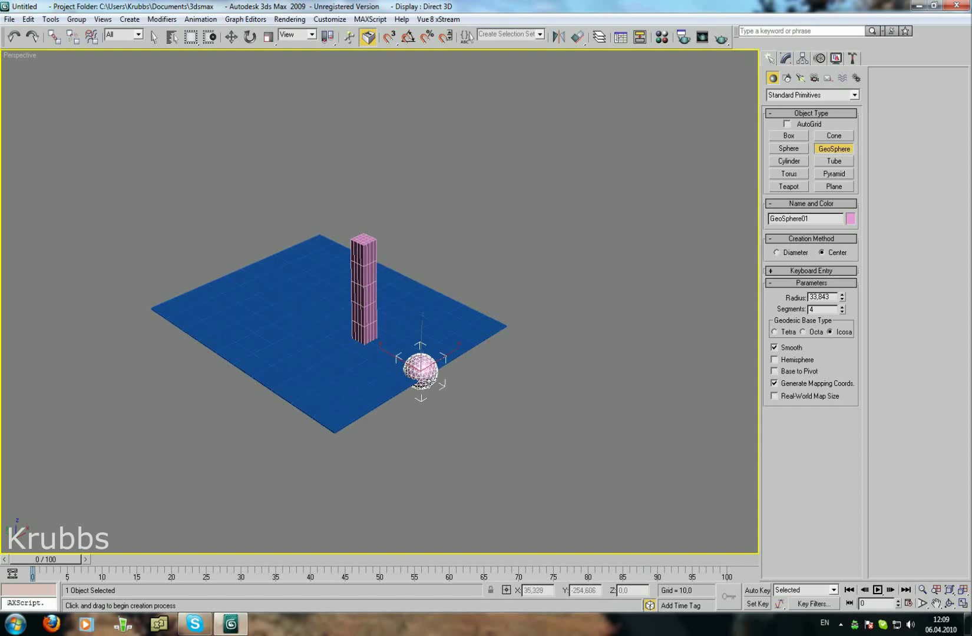
{"action": "scroll", "coordinate": [421, 383], "scroll_direction": "up", "scroll_amount": 2}
{"action": "scroll", "coordinate": [420, 383], "scroll_direction": "up", "scroll_amount": 2}
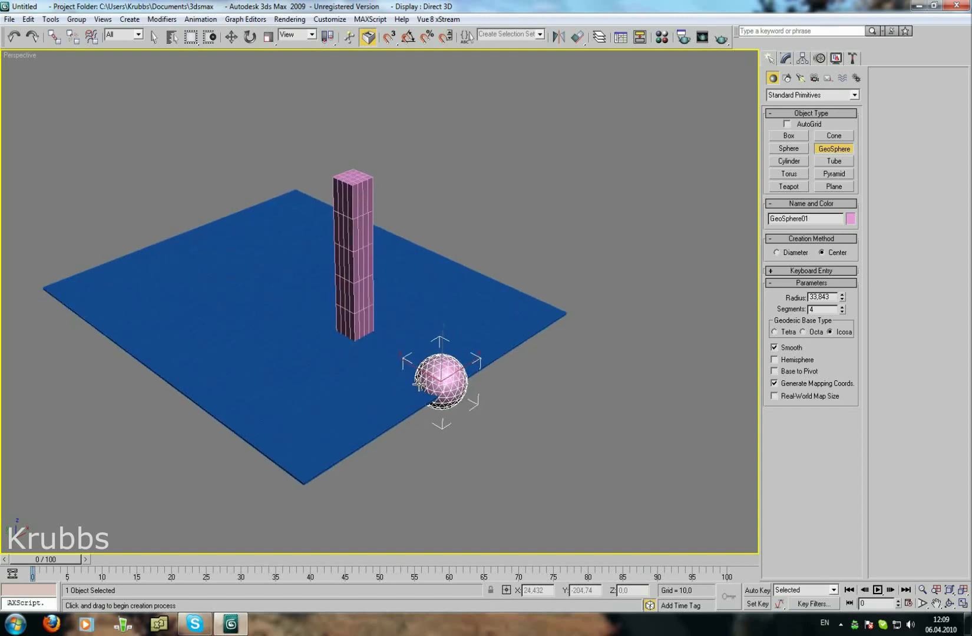
Move the geosphere about 145 units up and sideways beside the tower
{"action": "key", "text": "w"}
{"action": "mouse_move", "coordinate": [395, 374]}
{"action": "middle_mouse_down", "text": "alt"}
{"action": "mouse_move", "coordinate": [437, 344]}
{"action": "mouse_move", "coordinate": [495, 419]}
{"action": "mouse_move", "coordinate": [458, 343]}
{"action": "middle_mouse_up", "text": "alt"}
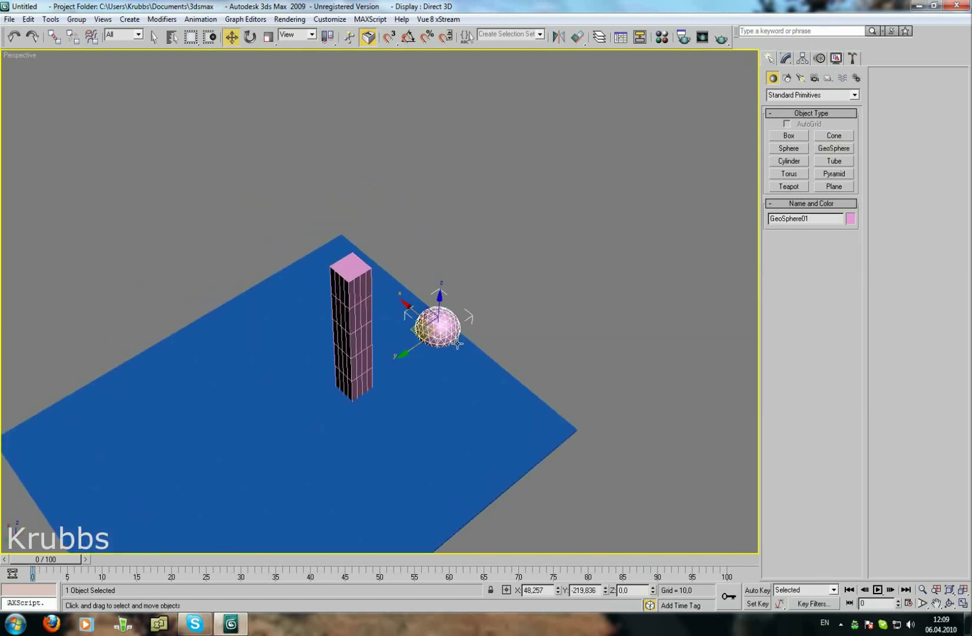
{"action": "left_click_drag", "start_coordinate": [440, 321], "coordinate": [443, 293]}
{"action": "middle_click_drag", "start_coordinate": [443, 293], "coordinate": [416, 323], "text": "alt"}
{"action": "mouse_move", "coordinate": [415, 323]}
{"action": "left_mouse_down"}
{"action": "mouse_move", "coordinate": [495, 317]}
{"action": "mouse_move", "coordinate": [493, 231]}
{"action": "left_mouse_up"}
{"action": "mouse_move", "coordinate": [494, 231]}
{"action": "middle_mouse_down", "text": "alt"}
{"action": "mouse_move", "coordinate": [434, 297]}
{"action": "mouse_move", "coordinate": [468, 312]}
{"action": "mouse_move", "coordinate": [460, 294]}
{"action": "mouse_move", "coordinate": [445, 300]}
{"action": "mouse_move", "coordinate": [415, 334]}
{"action": "middle_mouse_up", "text": "alt"}
{"action": "key", "text": "q"}
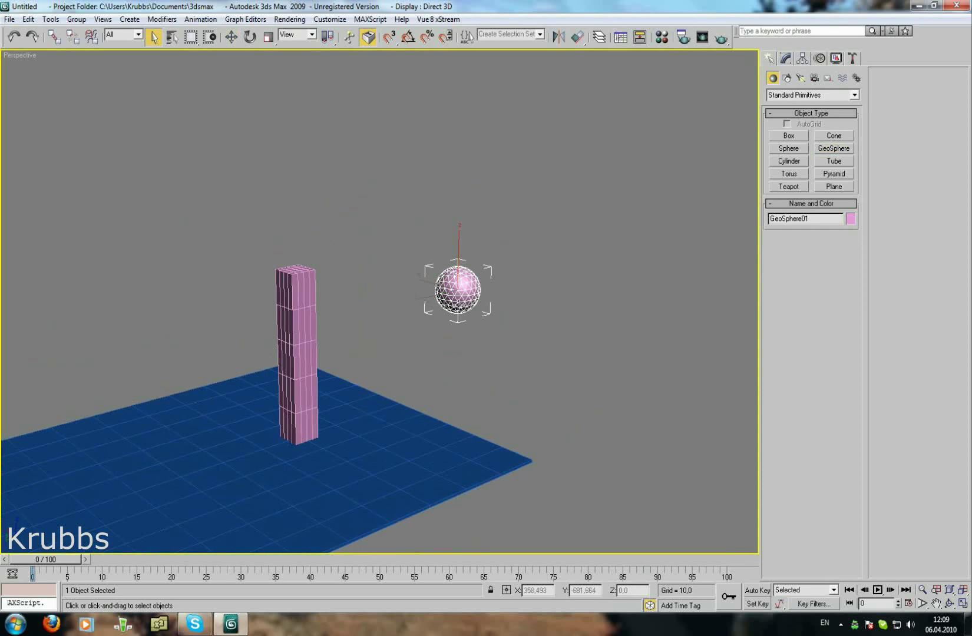
Apply the volumeBreaker modifier to the geosphere
{"action": "left_click", "coordinate": [785, 58]}
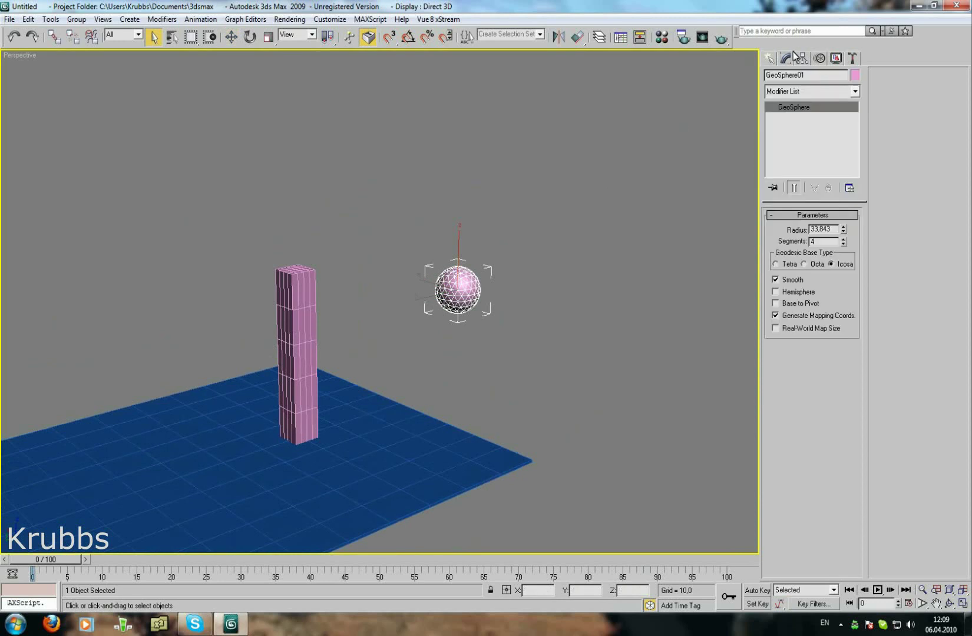
{"action": "left_click", "coordinate": [854, 91]}
{"action": "left_click_drag", "start_coordinate": [856, 113], "coordinate": [856, 334]}
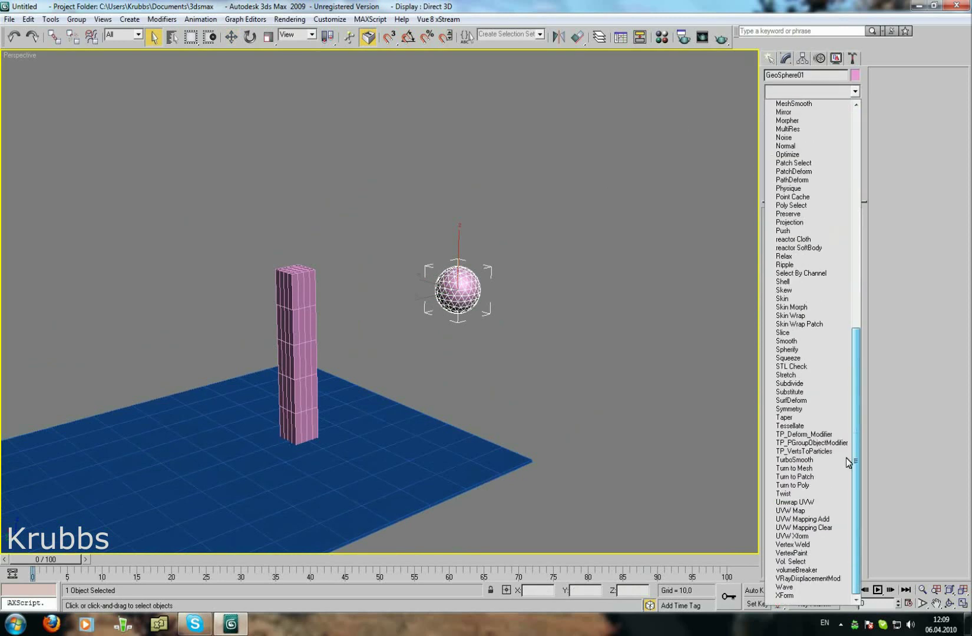
{"action": "left_click", "coordinate": [792, 570]}
{"action": "middle_click_drag", "start_coordinate": [564, 366], "coordinate": [499, 369]}
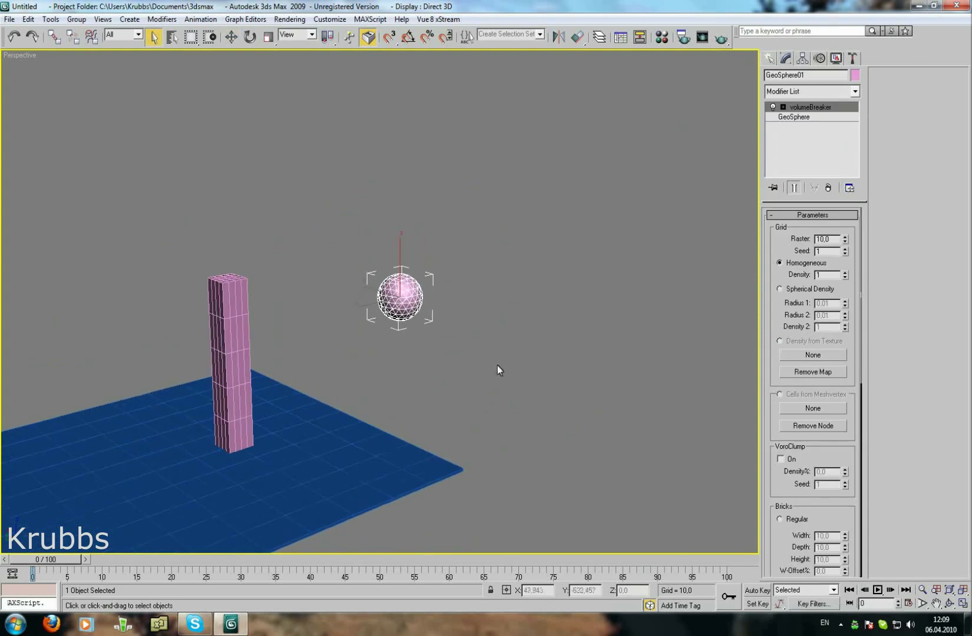
Lower the volumeBreaker Raster to 0,46 so the sphere splits into 59 cells
{"action": "double_click", "coordinate": [834, 239]}
{"action": "type", "text": "2"}
{"action": "left_click", "coordinate": [824, 251]}
{"action": "double_click", "coordinate": [824, 252]}
{"action": "left_click_drag", "start_coordinate": [763, 474], "coordinate": [777, 79]}
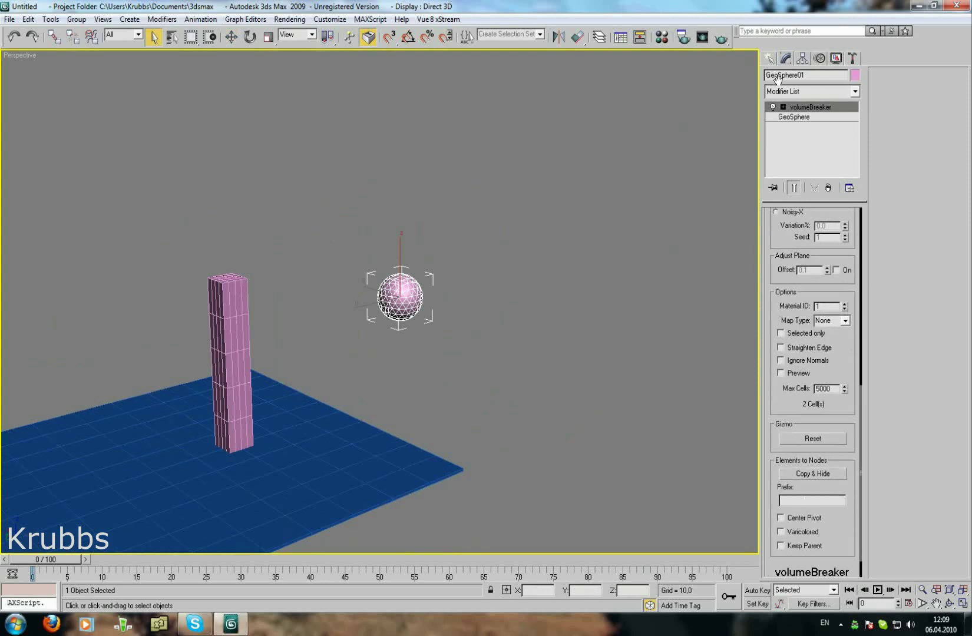
{"action": "scroll", "coordinate": [814, 259], "scroll_direction": "up", "scroll_amount": 10}
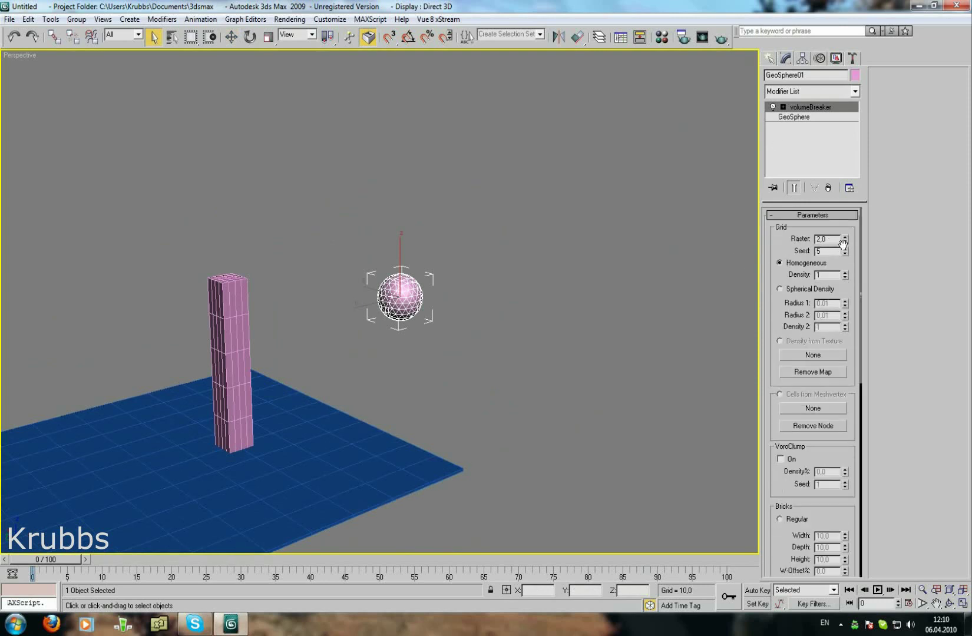
{"action": "left_click_drag", "start_coordinate": [845, 238], "coordinate": [845, 297]}
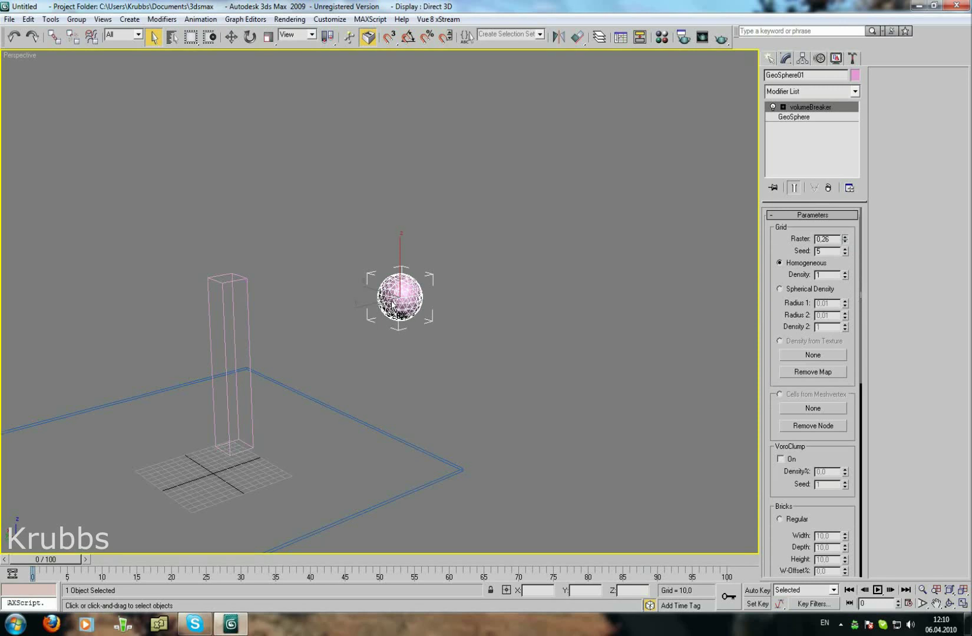
Scroll the volumeBreaker panel down to the Elements to Nodes rollout
{"action": "middle_click_drag", "start_coordinate": [392, 304], "coordinate": [408, 283]}
{"action": "left_click_drag", "start_coordinate": [830, 505], "coordinate": [772, 153]}
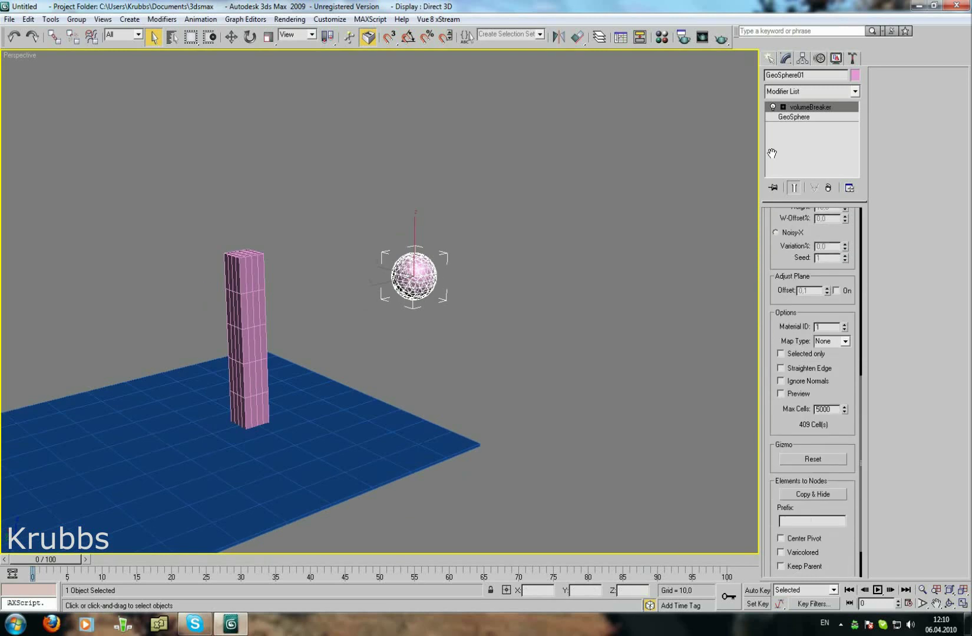
{"action": "scroll", "coordinate": [837, 229], "scroll_direction": "up", "scroll_amount": 5}
{"action": "scroll", "coordinate": [838, 230], "scroll_direction": "up", "scroll_amount": 5}
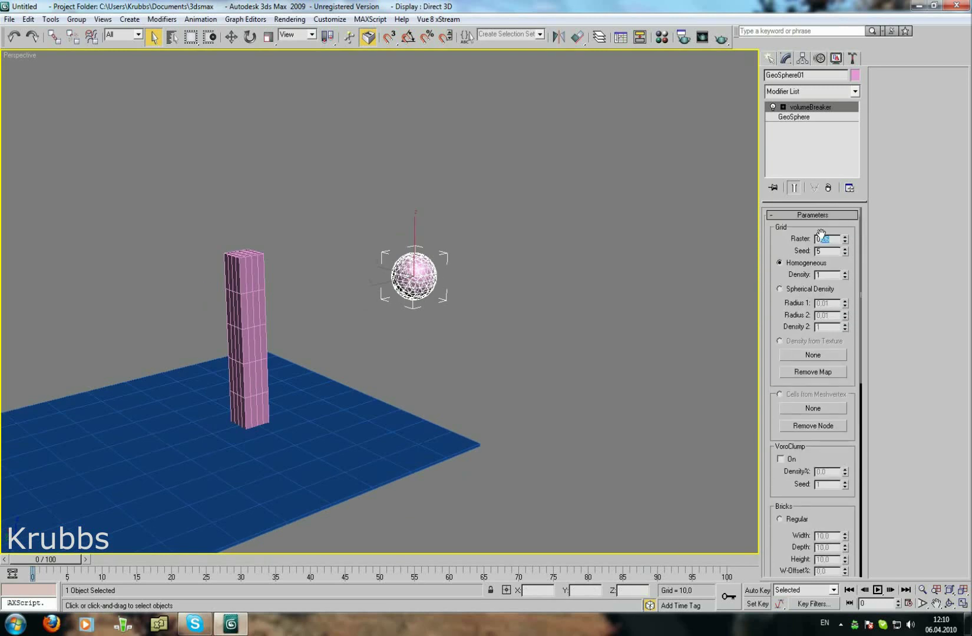
{"action": "middle_click_drag", "start_coordinate": [652, 343], "coordinate": [654, 329]}
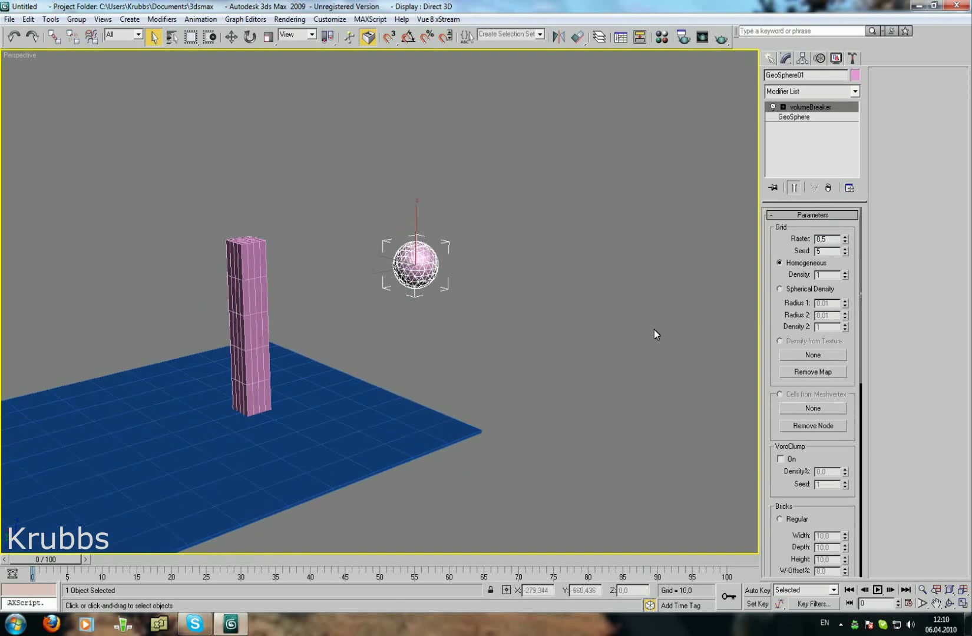
{"action": "left_click_drag", "start_coordinate": [828, 522], "coordinate": [828, 519]}
{"action": "scroll", "coordinate": [828, 518], "scroll_direction": "down", "scroll_amount": 3}
{"action": "scroll", "coordinate": [825, 472], "scroll_direction": "down", "scroll_amount": 2}
{"action": "scroll", "coordinate": [819, 353], "scroll_direction": "up", "scroll_amount": 5}
{"action": "scroll", "coordinate": [814, 274], "scroll_direction": "down", "scroll_amount": 2}
{"action": "scroll", "coordinate": [788, 273], "scroll_direction": "down", "scroll_amount": 2}
{"action": "left_click_drag", "start_coordinate": [788, 382], "coordinate": [778, 126]}
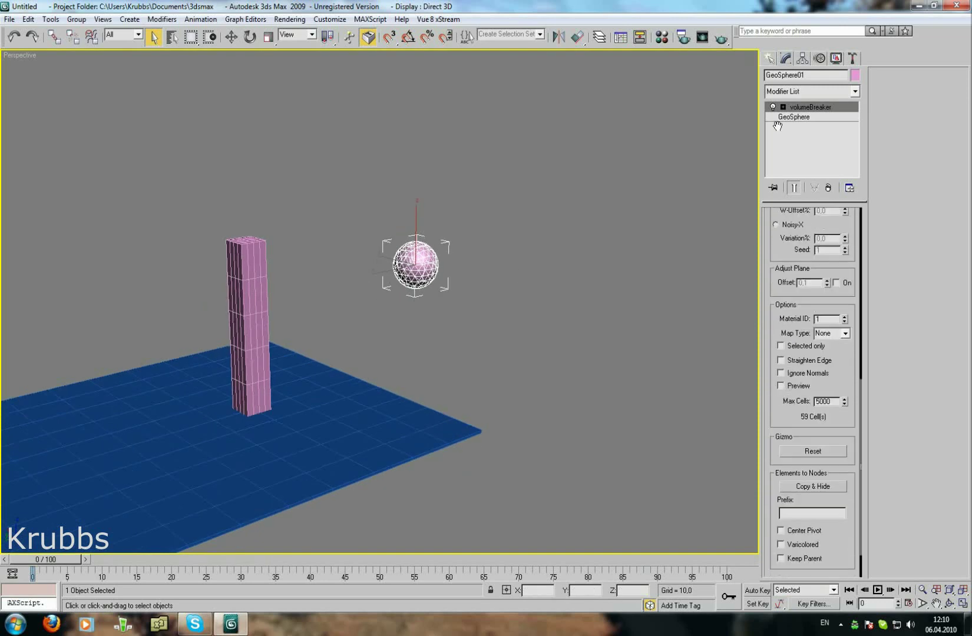
{"action": "left_click_drag", "start_coordinate": [784, 402], "coordinate": [783, 365]}
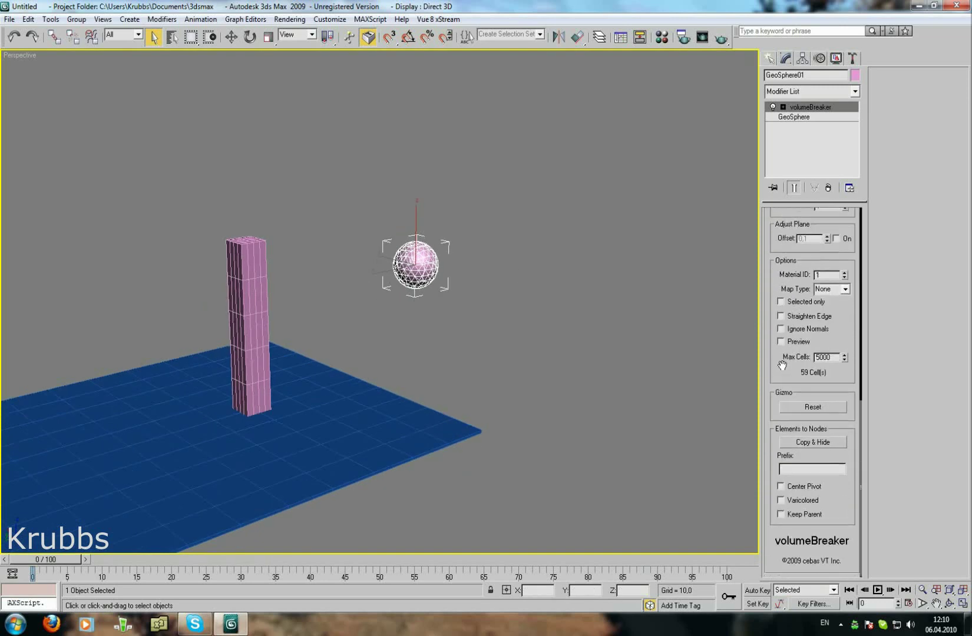
{"action": "left_click", "coordinate": [804, 470]}
Detach the cells as Meteor-prefixed mesh pieces with centred pivots via Copy & Hide
{"action": "double_click", "coordinate": [804, 468]}
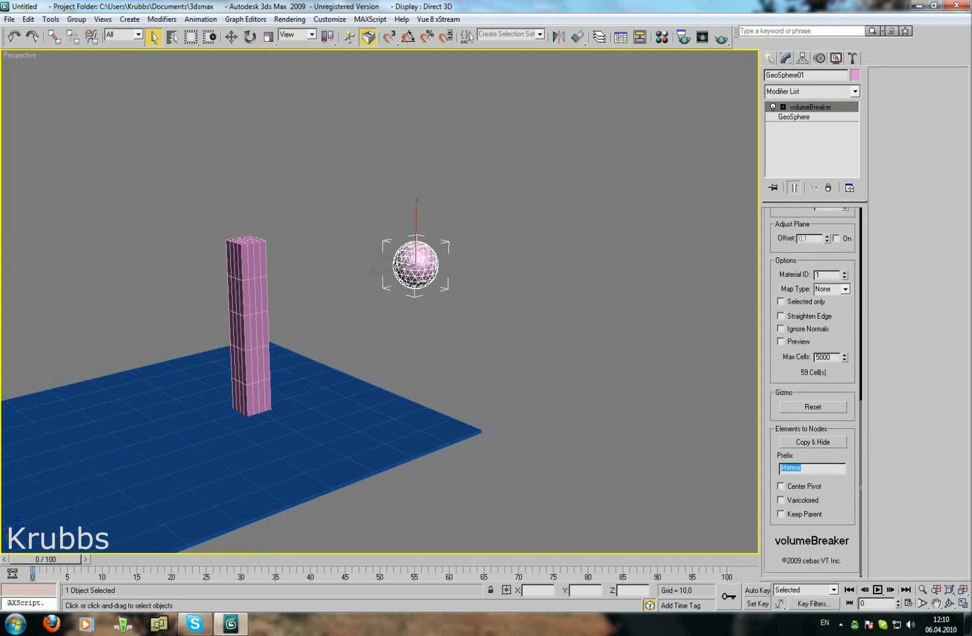
{"action": "left_click", "coordinate": [810, 488]}
{"action": "left_click", "coordinate": [807, 442]}
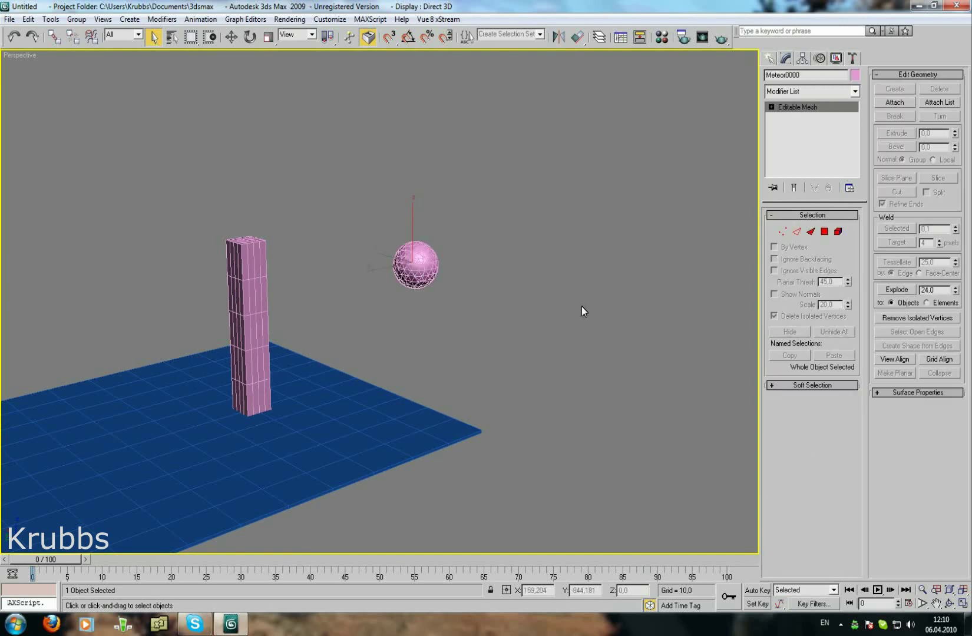
{"action": "middle_click_drag", "start_coordinate": [581, 310], "coordinate": [450, 317]}
{"action": "key", "text": "z"}
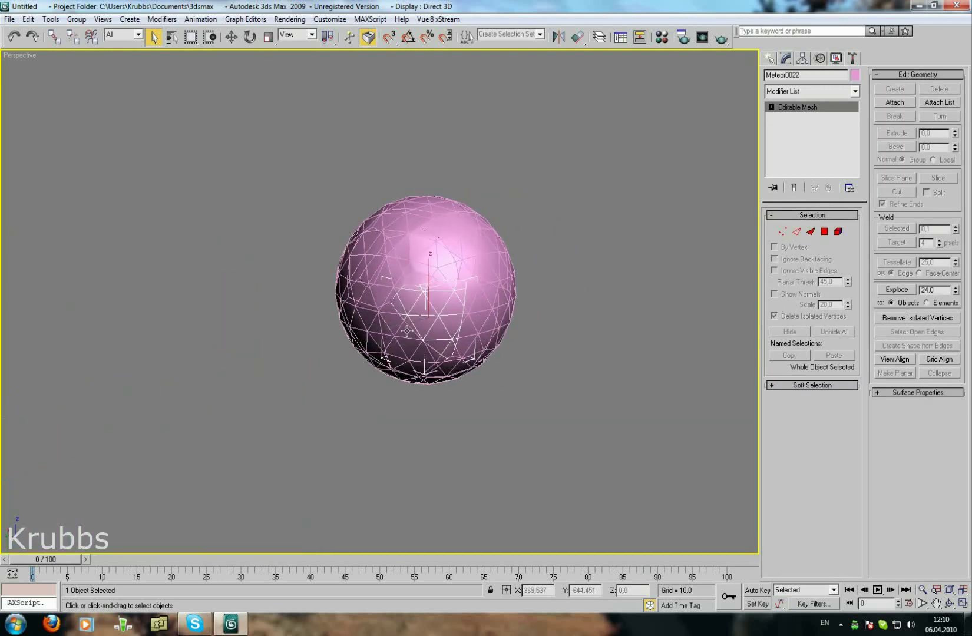
Pull a couple of Meteor chunks out of the sphere to test the fracture
{"action": "scroll", "coordinate": [456, 337], "scroll_direction": "up", "scroll_amount": 2}
{"action": "scroll", "coordinate": [457, 337], "scroll_direction": "up", "scroll_amount": 2}
{"action": "key", "text": "w"}
{"action": "left_click_drag", "start_coordinate": [456, 337], "coordinate": [445, 304]}
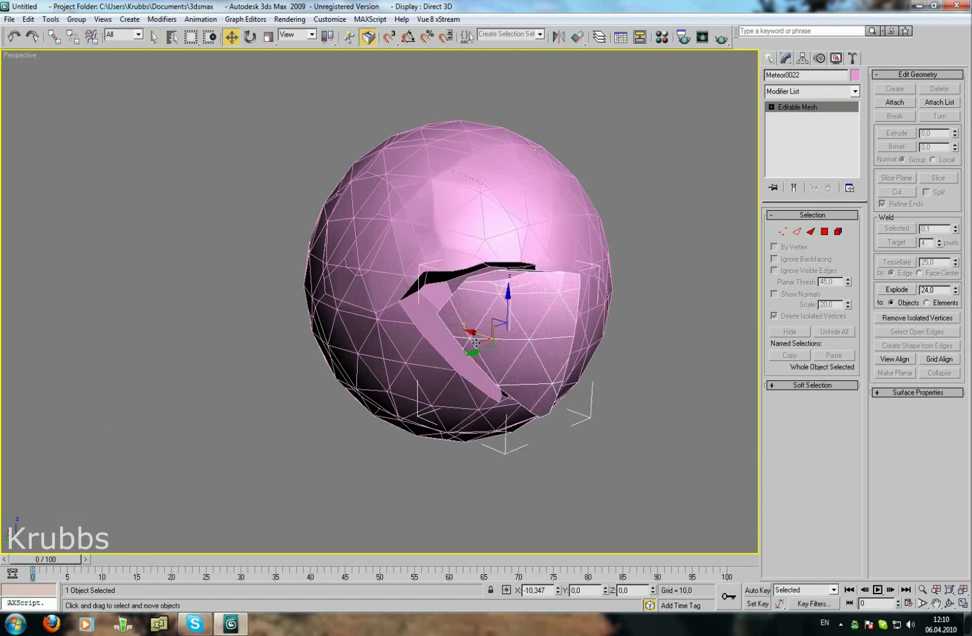
{"action": "left_click", "coordinate": [422, 246]}
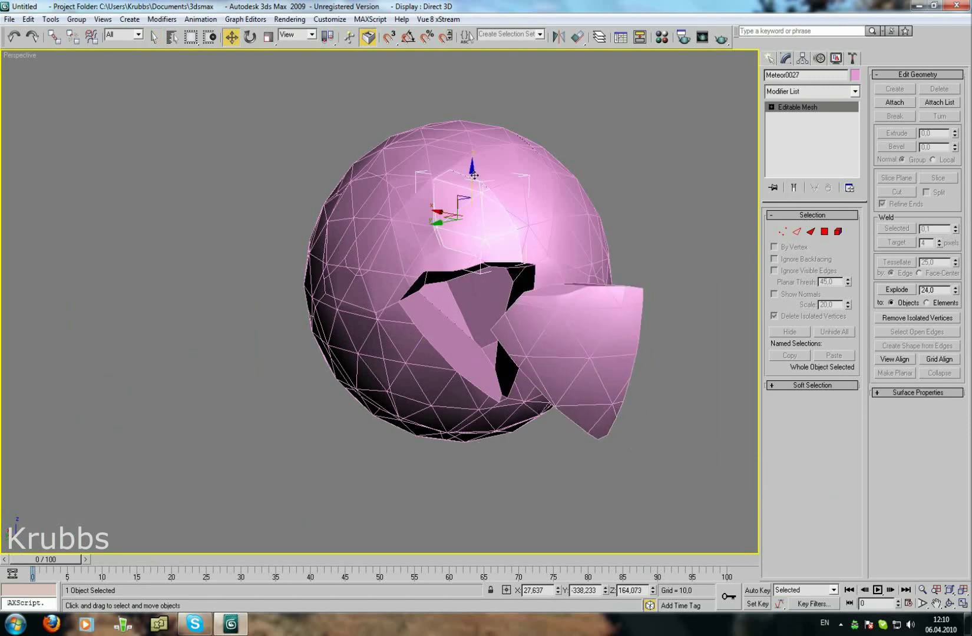
{"action": "left_click_drag", "start_coordinate": [460, 265], "coordinate": [461, 164]}
Undo both chunk moves and clear the selection
{"action": "mouse_move", "coordinate": [460, 164]}
{"action": "middle_mouse_down", "text": "alt"}
{"action": "mouse_move", "coordinate": [493, 194]}
{"action": "mouse_move", "coordinate": [448, 329]}
{"action": "middle_mouse_up", "text": "alt"}
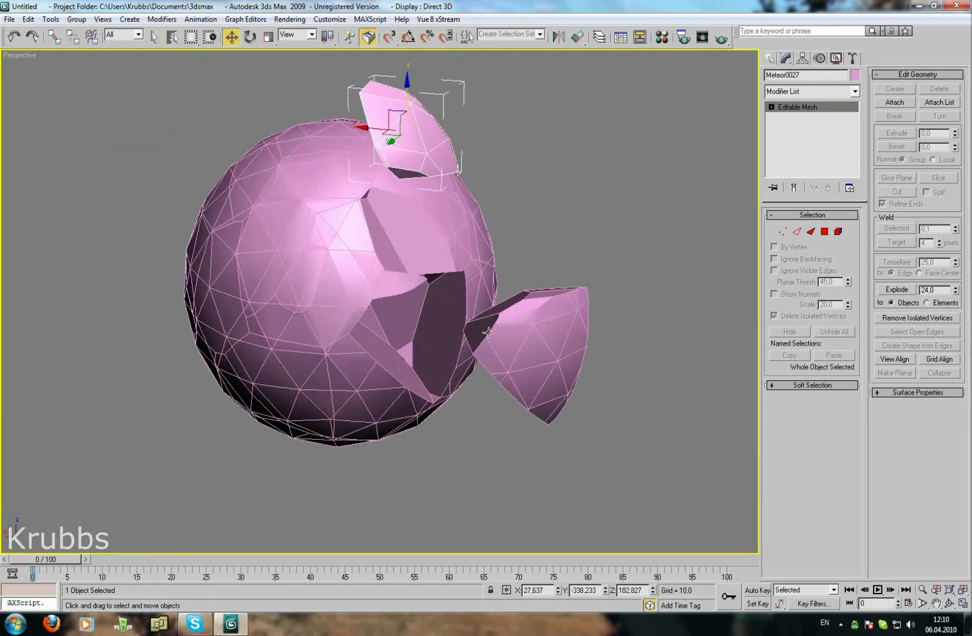
{"action": "left_click", "coordinate": [439, 336]}
{"action": "left_click", "coordinate": [15, 37]}
{"action": "left_click", "coordinate": [14, 37]}
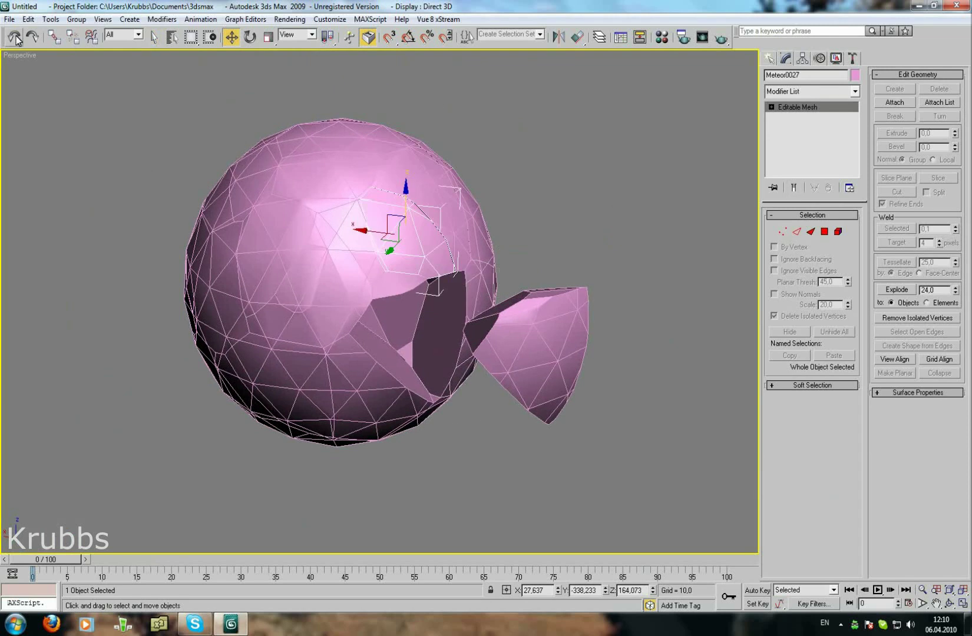
{"action": "left_click", "coordinate": [14, 37]}
{"action": "left_click", "coordinate": [97, 207]}
Frame the scene, save it as Meteor.max, then quit and relaunch 3ds Max 2009
{"action": "scroll", "coordinate": [100, 207], "scroll_direction": "down", "scroll_amount": 5}
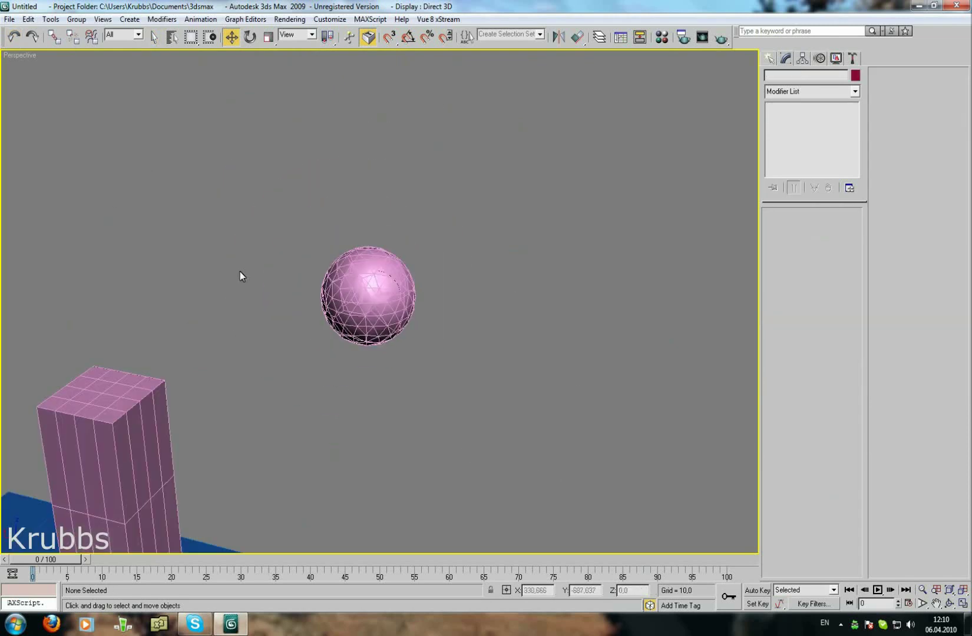
{"action": "middle_click_drag", "start_coordinate": [239, 272], "coordinate": [387, 218]}
{"action": "scroll", "coordinate": [354, 258], "scroll_direction": "down", "scroll_amount": 2}
{"action": "middle_click_drag", "start_coordinate": [354, 258], "coordinate": [440, 258]}
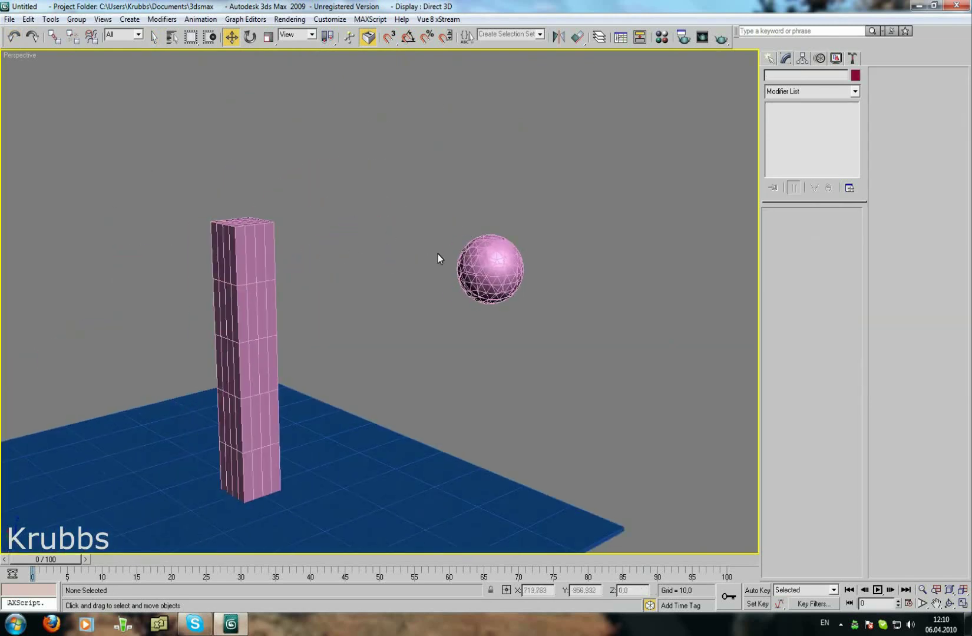
{"action": "scroll", "coordinate": [412, 277], "scroll_direction": "down", "scroll_amount": 4}
{"action": "left_click", "coordinate": [9, 19]}
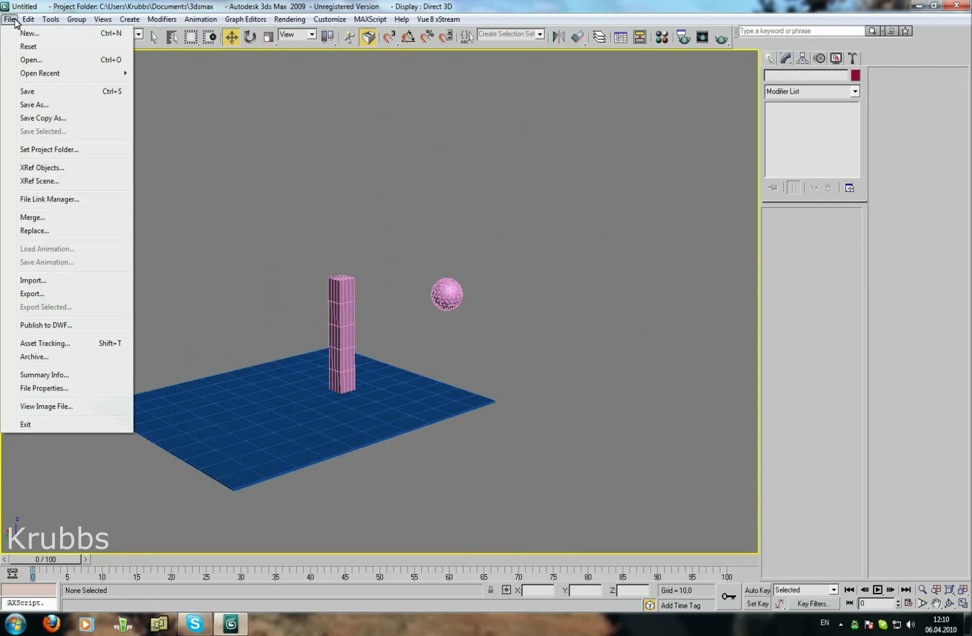
{"action": "left_click", "coordinate": [28, 92]}
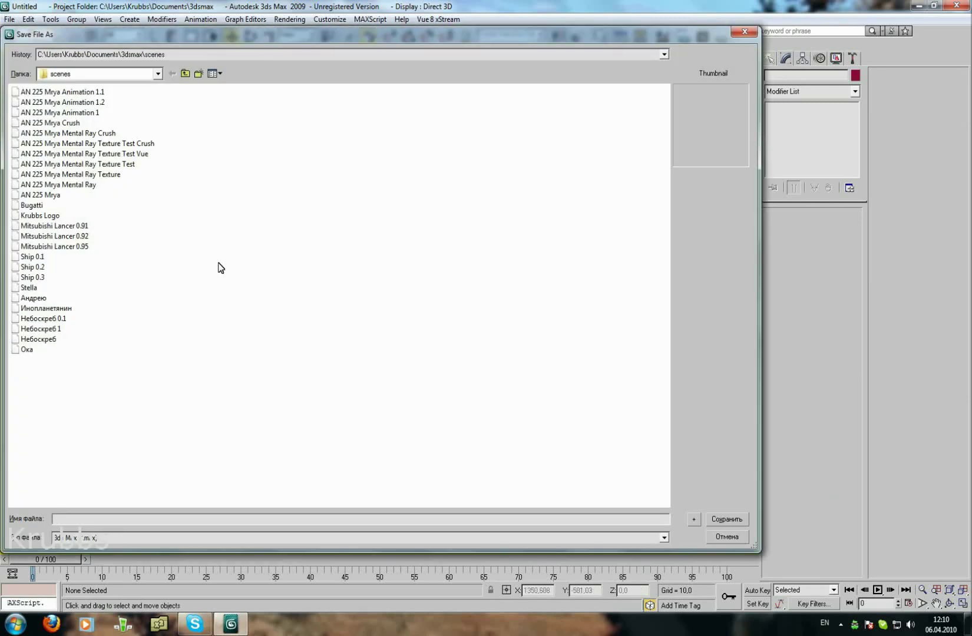
{"action": "type", "text": "Meteor"}
{"action": "key", "text": "Return"}
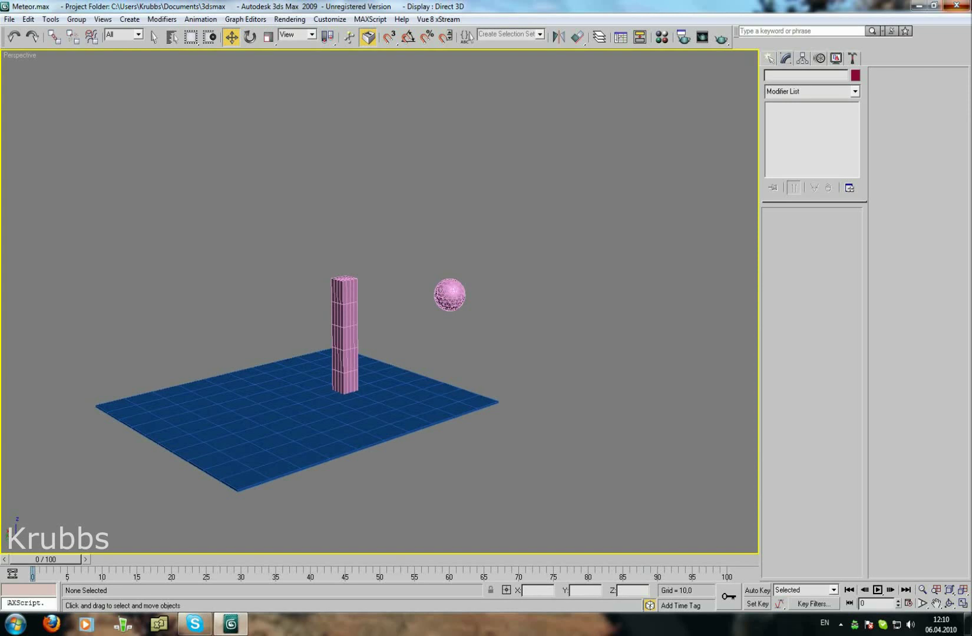
{"action": "left_click", "coordinate": [953, 6]}
{"action": "double_click", "coordinate": [26, 89]}
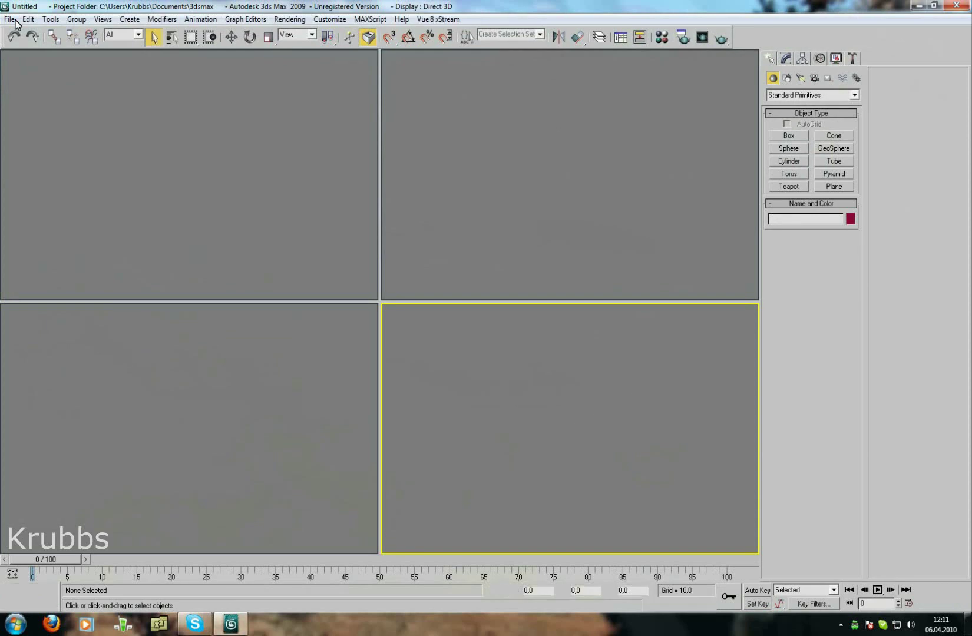
Reopen Meteor.max from the recent files list
{"action": "left_click", "coordinate": [11, 19]}
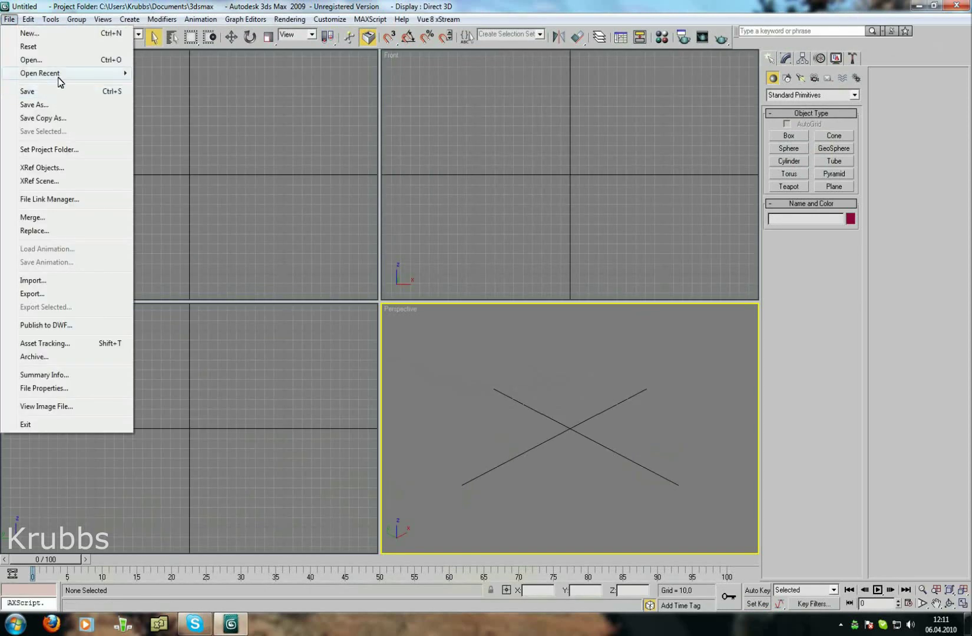
{"action": "mouse_move", "coordinate": [39, 73]}
{"action": "left_click", "coordinate": [243, 77]}
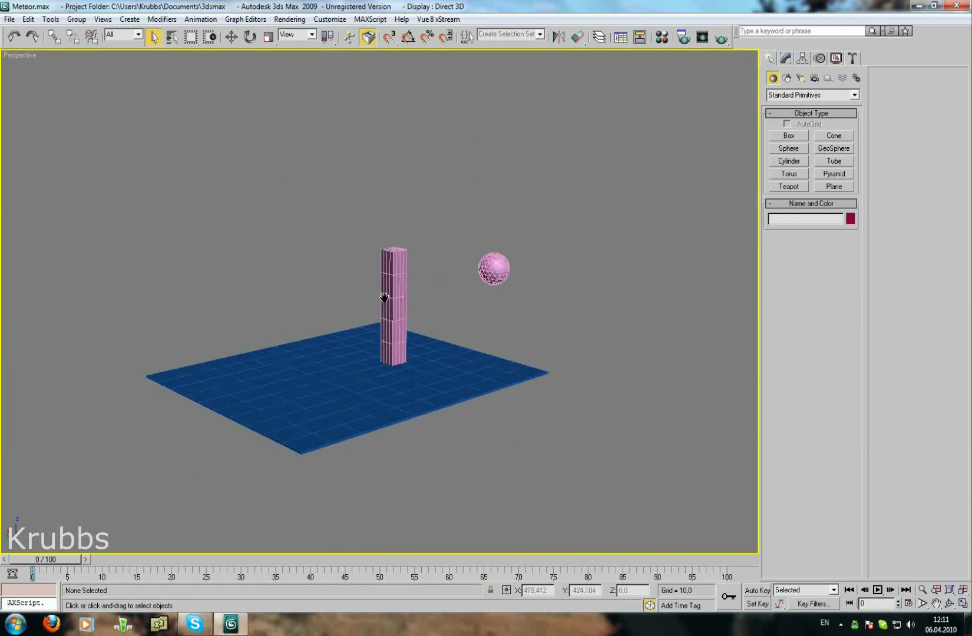
{"action": "scroll", "coordinate": [383, 297], "scroll_direction": "up", "scroll_amount": 5}
Select the Box02 tower and apply a volumeBreaker modifier to it
{"action": "left_click", "coordinate": [383, 295]}
{"action": "middle_click_drag", "start_coordinate": [556, 289], "coordinate": [589, 265]}
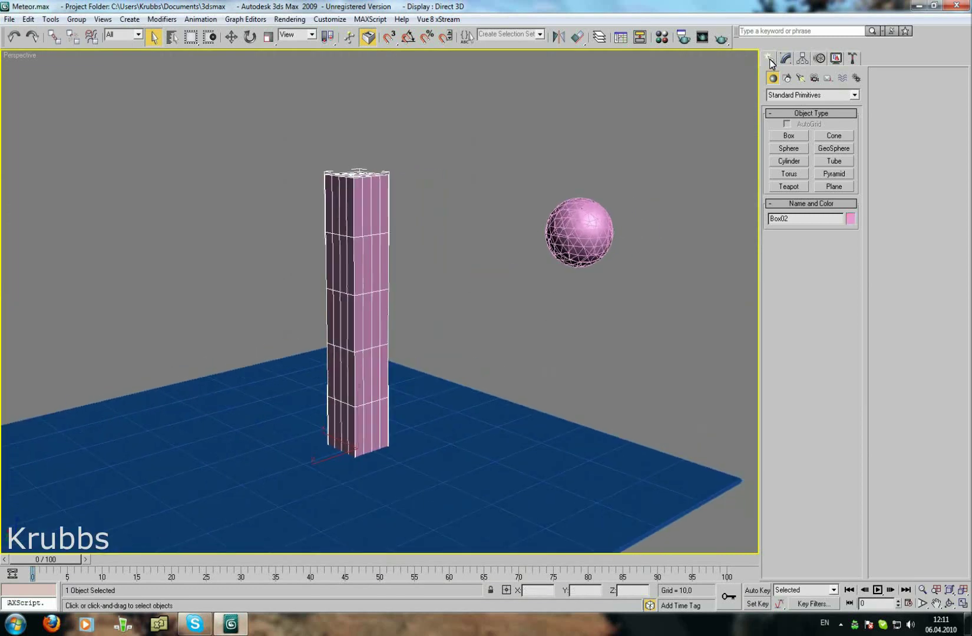
{"action": "left_click", "coordinate": [784, 59]}
{"action": "left_click", "coordinate": [843, 92]}
{"action": "left_click_drag", "start_coordinate": [855, 116], "coordinate": [864, 348]}
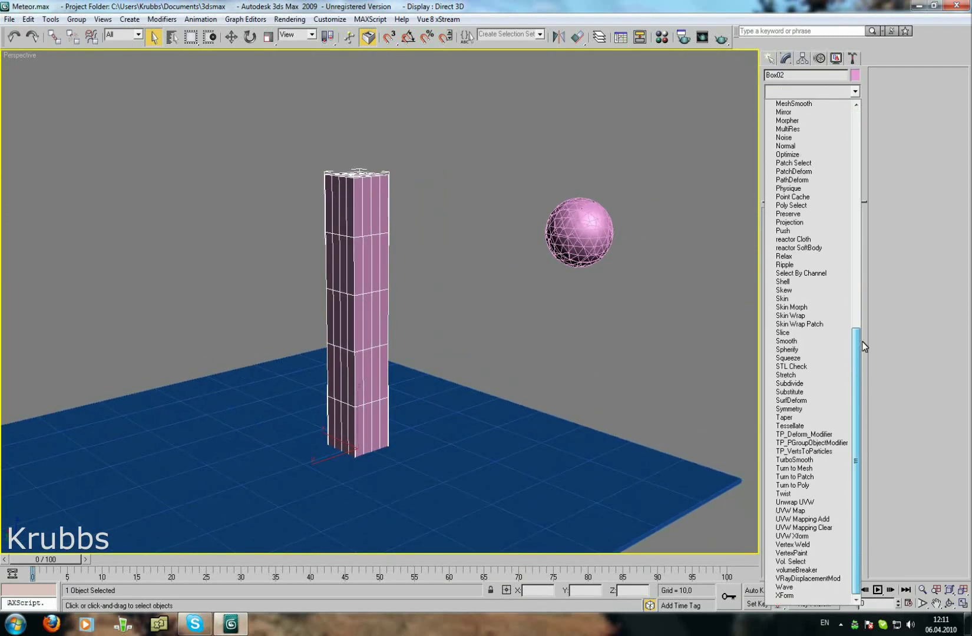
{"action": "left_click", "coordinate": [812, 571]}
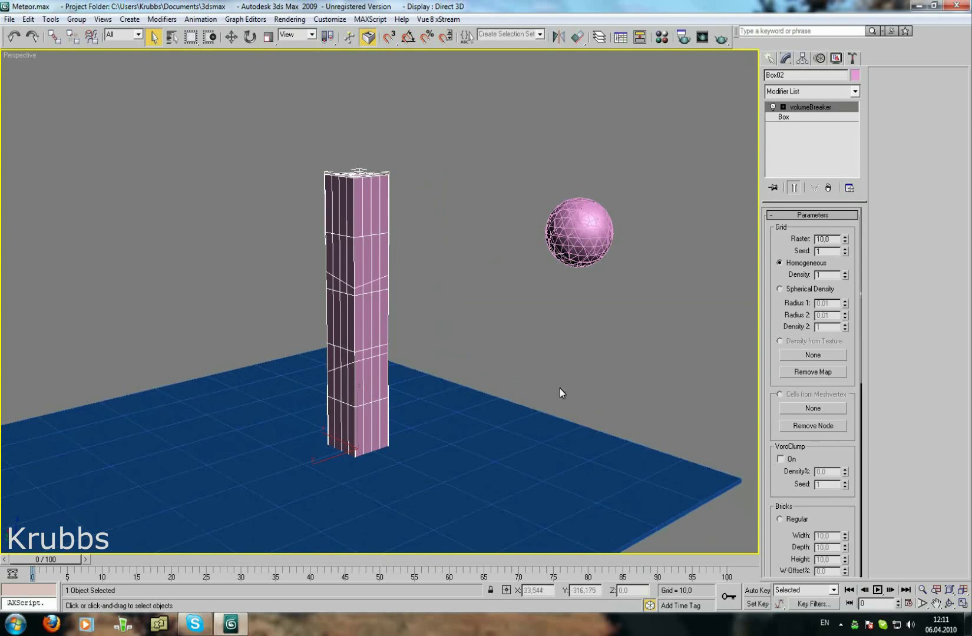
Set the tower's volumeBreaker Raster to 1,0 and Seed to 3, giving 8 cells
{"action": "scroll", "coordinate": [551, 400], "scroll_direction": "up", "scroll_amount": 3}
{"action": "scroll", "coordinate": [554, 415], "scroll_direction": "up", "scroll_amount": 2}
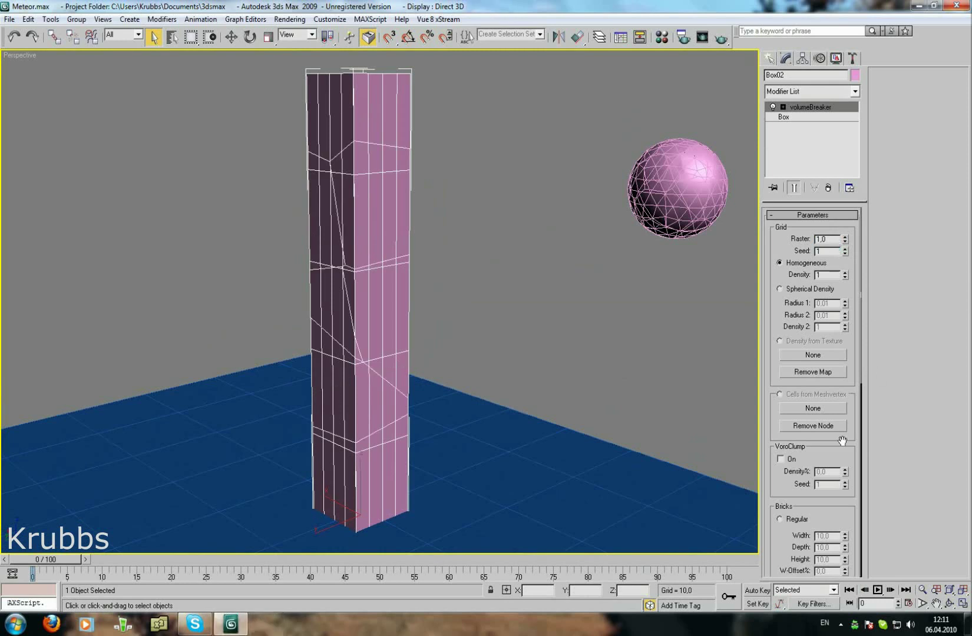
{"action": "scroll", "coordinate": [842, 440], "scroll_direction": "down", "scroll_amount": 10}
{"action": "scroll", "coordinate": [834, 471], "scroll_direction": "up", "scroll_amount": 5}
{"action": "scroll", "coordinate": [827, 507], "scroll_direction": "up", "scroll_amount": 5}
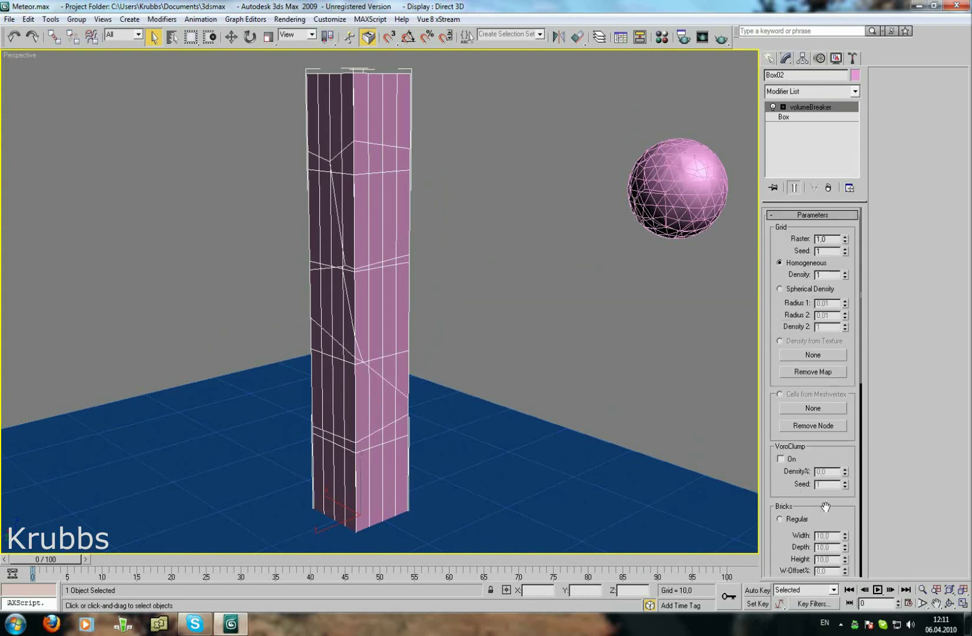
{"action": "left_click", "coordinate": [828, 251]}
{"action": "type", "text": "3"}
{"action": "key", "text": "Return"}
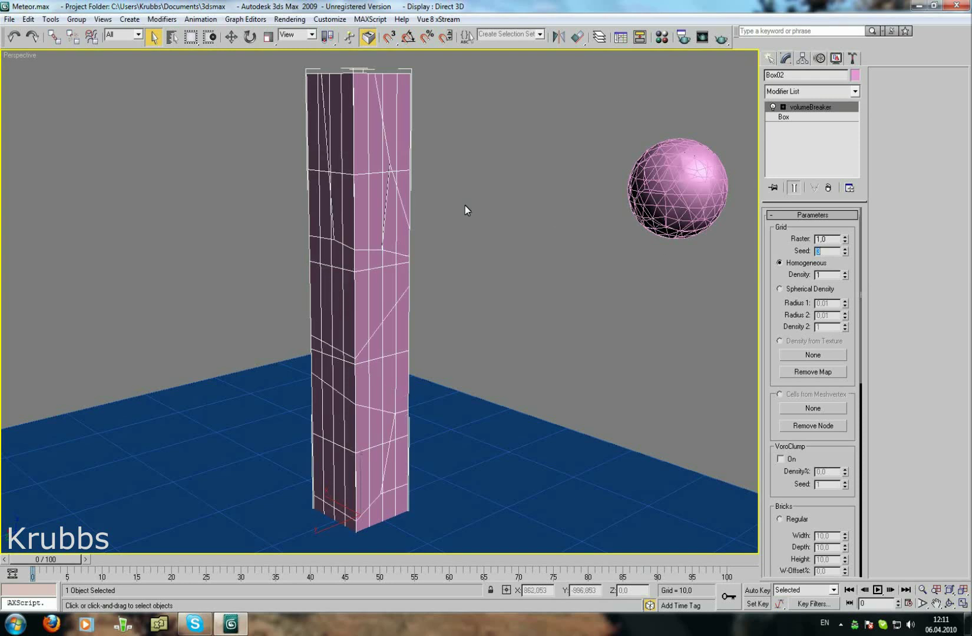
{"action": "middle_click_drag", "start_coordinate": [464, 210], "coordinate": [512, 235]}
{"action": "left_click_drag", "start_coordinate": [835, 504], "coordinate": [815, 145]}
Detach the tower cells as Stella-prefixed pieces with centred pivots via Copy & Hide
{"action": "left_click_drag", "start_coordinate": [813, 413], "coordinate": [814, 367]}
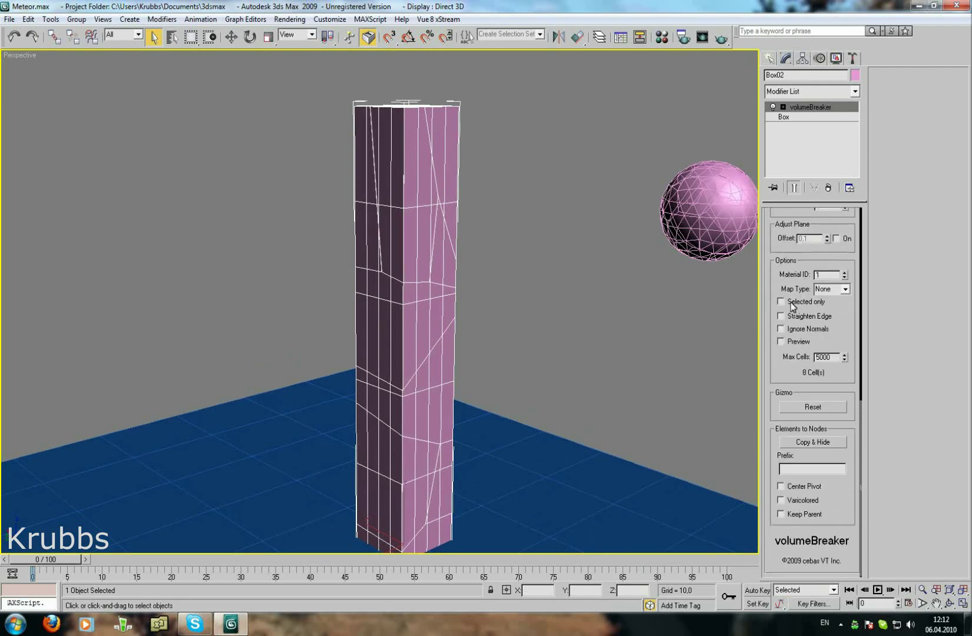
{"action": "left_click", "coordinate": [810, 469]}
{"action": "type", "text": "lla"}
{"action": "key", "text": "Return"}
{"action": "left_click", "coordinate": [809, 483]}
{"action": "left_click", "coordinate": [786, 448]}
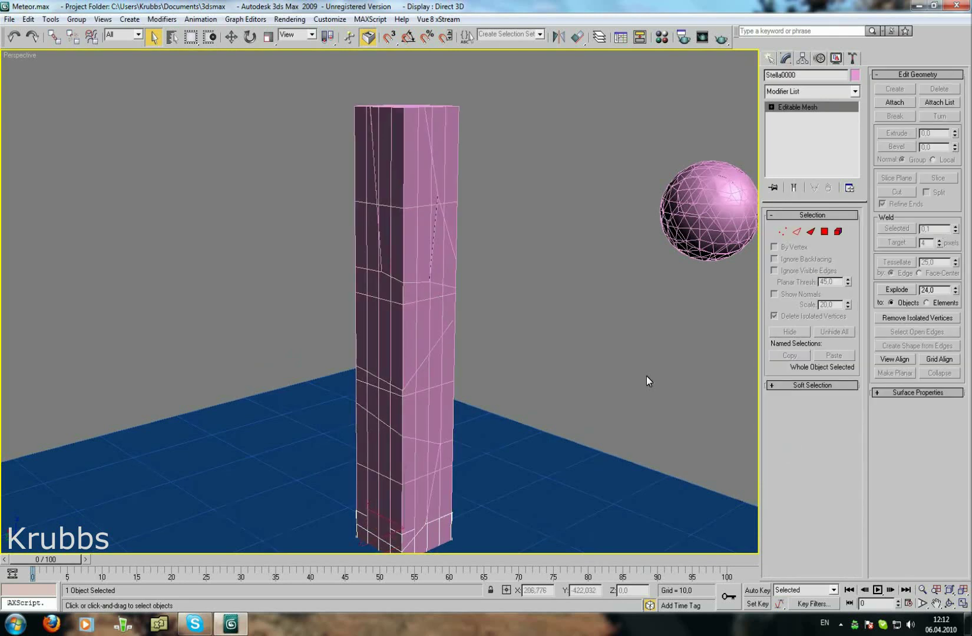
Pull a Stella piece off the tower top to test the split
{"action": "scroll", "coordinate": [646, 376], "scroll_direction": "down", "scroll_amount": 3}
{"action": "scroll", "coordinate": [463, 347], "scroll_direction": "down", "scroll_amount": 3}
{"action": "scroll", "coordinate": [449, 330], "scroll_direction": "up", "scroll_amount": 3}
{"action": "left_click", "coordinate": [407, 274]}
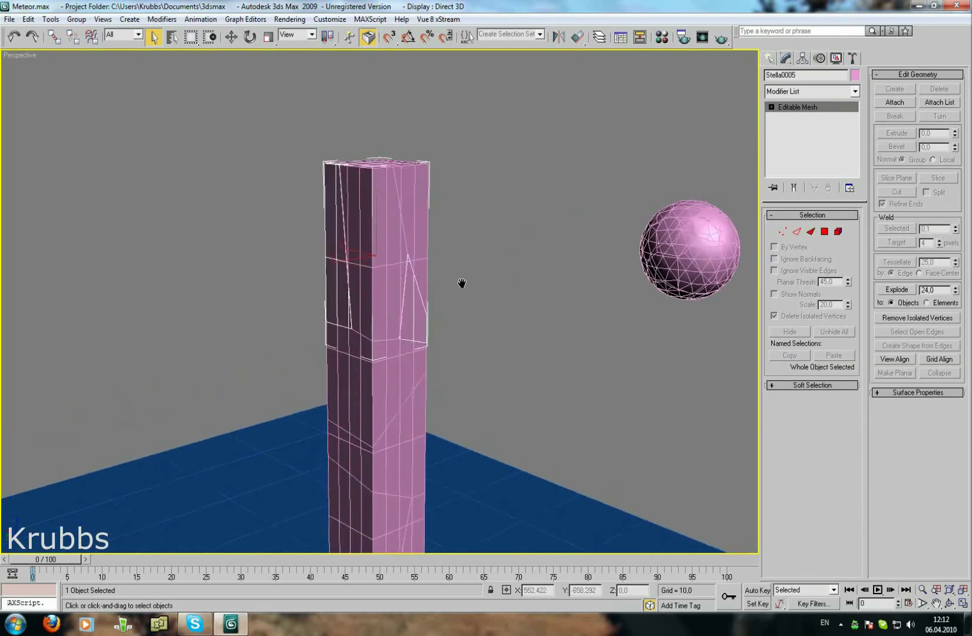
{"action": "scroll", "coordinate": [463, 282], "scroll_direction": "up", "scroll_amount": 2}
{"action": "scroll", "coordinate": [400, 273], "scroll_direction": "up", "scroll_amount": 2}
{"action": "left_click", "coordinate": [353, 298]}
{"action": "key", "text": "w"}
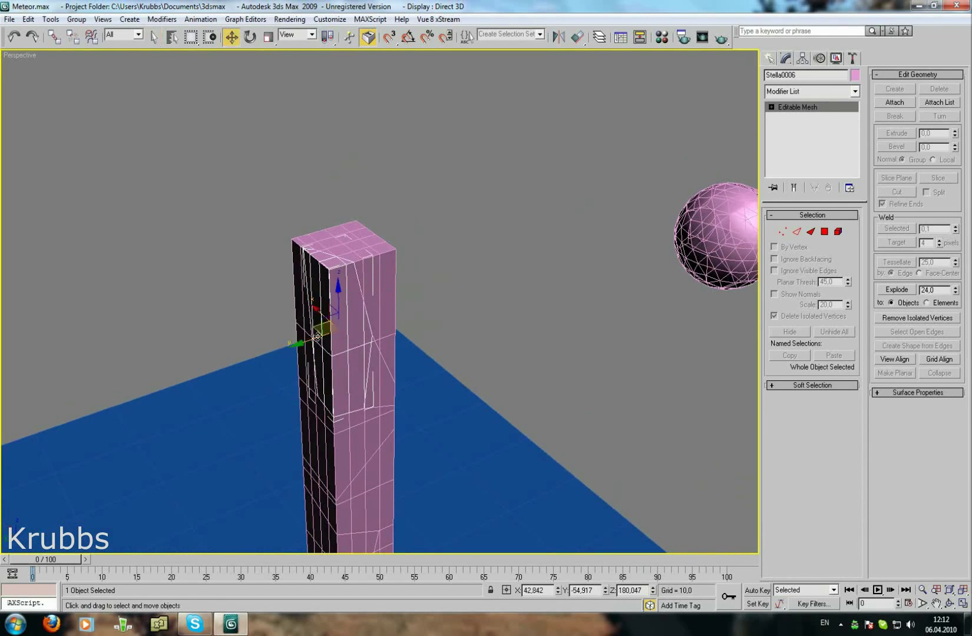
{"action": "left_click_drag", "start_coordinate": [322, 330], "coordinate": [262, 330]}
Undo the test move and clear the selection
{"action": "mouse_move", "coordinate": [423, 348]}
{"action": "middle_mouse_down", "text": "alt"}
{"action": "mouse_move", "coordinate": [304, 339]}
{"action": "mouse_move", "coordinate": [332, 362]}
{"action": "middle_mouse_up", "text": "alt"}
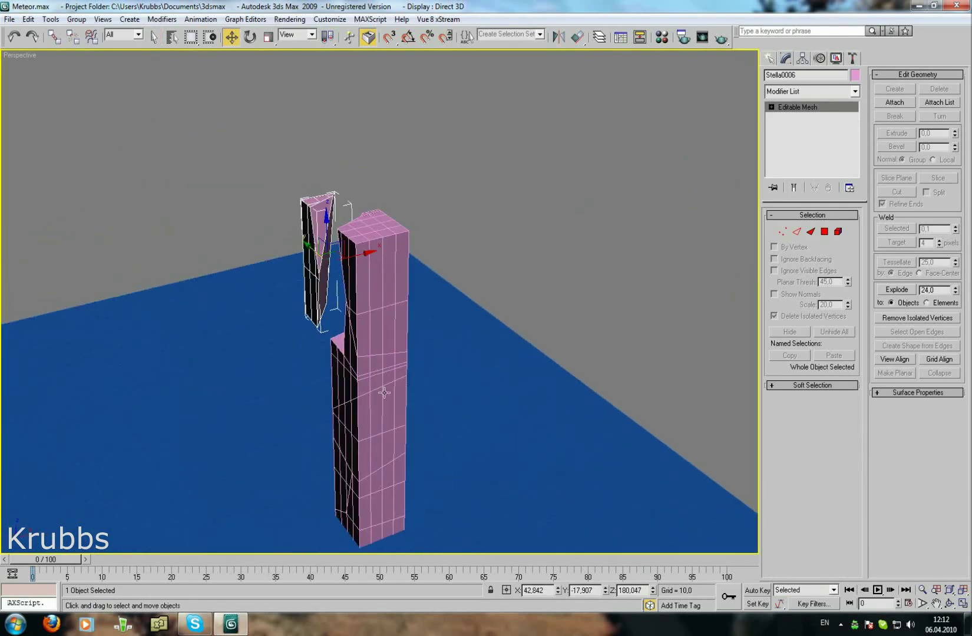
{"action": "scroll", "coordinate": [331, 363], "scroll_direction": "up", "scroll_amount": 3}
{"action": "scroll", "coordinate": [457, 416], "scroll_direction": "down", "scroll_amount": 2}
{"action": "mouse_move", "coordinate": [456, 416]}
{"action": "middle_mouse_down", "text": "alt"}
{"action": "mouse_move", "coordinate": [513, 382]}
{"action": "mouse_move", "coordinate": [399, 403]}
{"action": "middle_mouse_up", "text": "alt"}
{"action": "key", "text": "ctrl+z"}
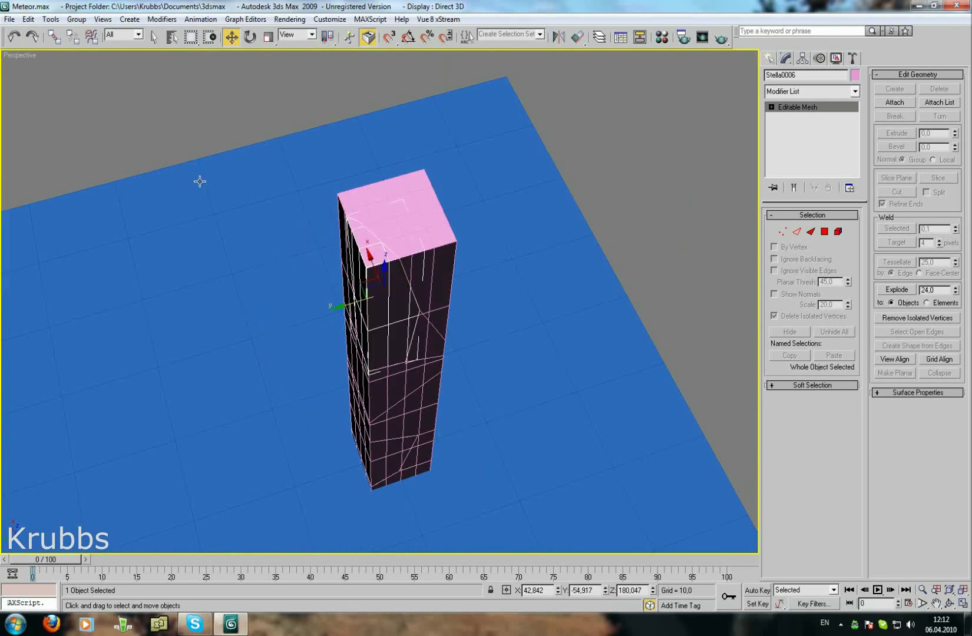
{"action": "scroll", "coordinate": [235, 201], "scroll_direction": "down", "scroll_amount": 3}
{"action": "scroll", "coordinate": [235, 200], "scroll_direction": "down", "scroll_amount": 3}
{"action": "left_click", "coordinate": [282, 205]}
Scale the blue ground plane up into a wide floor
{"action": "left_click", "coordinate": [347, 347]}
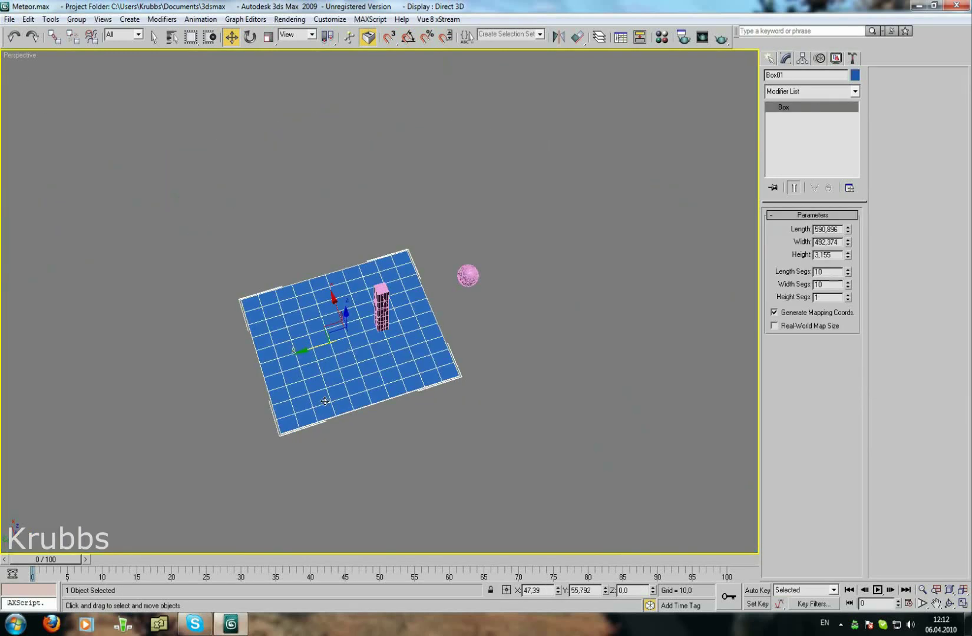
{"action": "middle_click_drag", "start_coordinate": [325, 402], "coordinate": [267, 182], "text": "alt"}
{"action": "scroll", "coordinate": [337, 328], "scroll_direction": "up", "scroll_amount": 3}
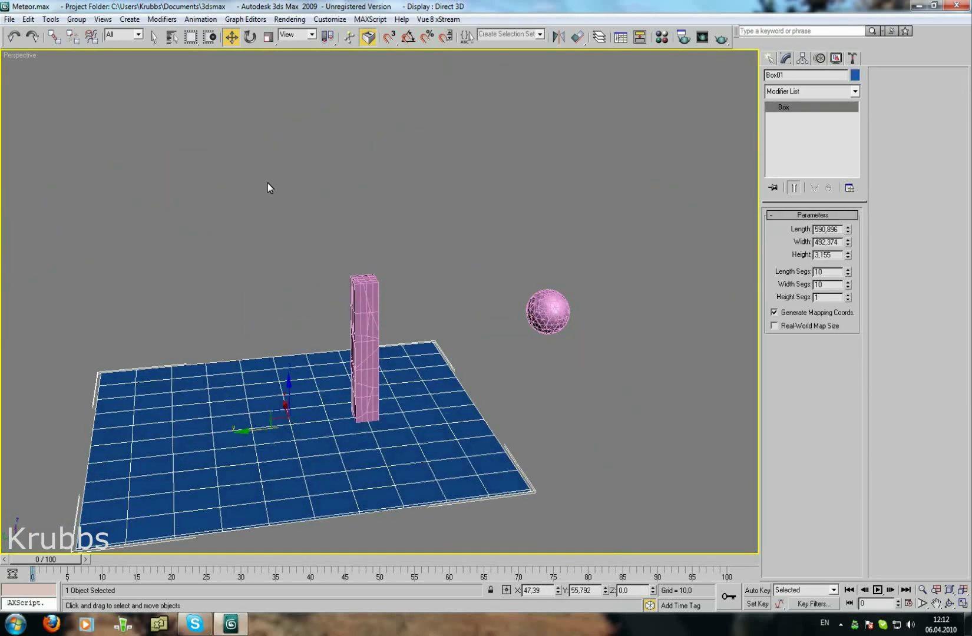
{"action": "left_click", "coordinate": [267, 40]}
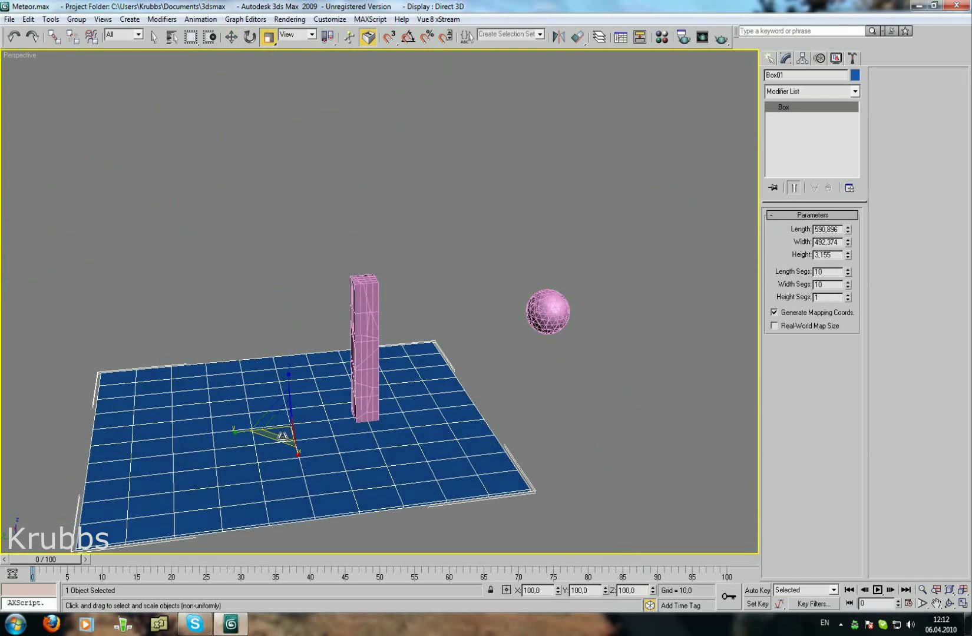
{"action": "left_click_drag", "start_coordinate": [282, 436], "coordinate": [271, 510]}
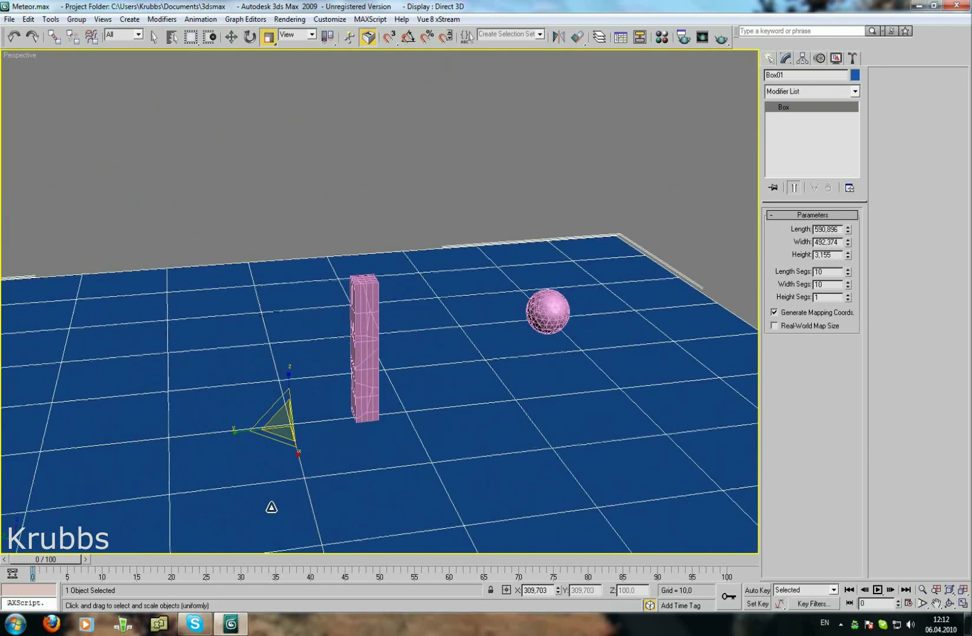
{"action": "left_click", "coordinate": [266, 268]}
Select the eight pillar fragments and lift them up in Z onto the plane
{"action": "mouse_move", "coordinate": [266, 268]}
{"action": "middle_mouse_down", "text": "alt"}
{"action": "mouse_move", "coordinate": [284, 320]}
{"action": "mouse_move", "coordinate": [280, 298]}
{"action": "mouse_move", "coordinate": [276, 306]}
{"action": "middle_mouse_up", "text": "alt"}
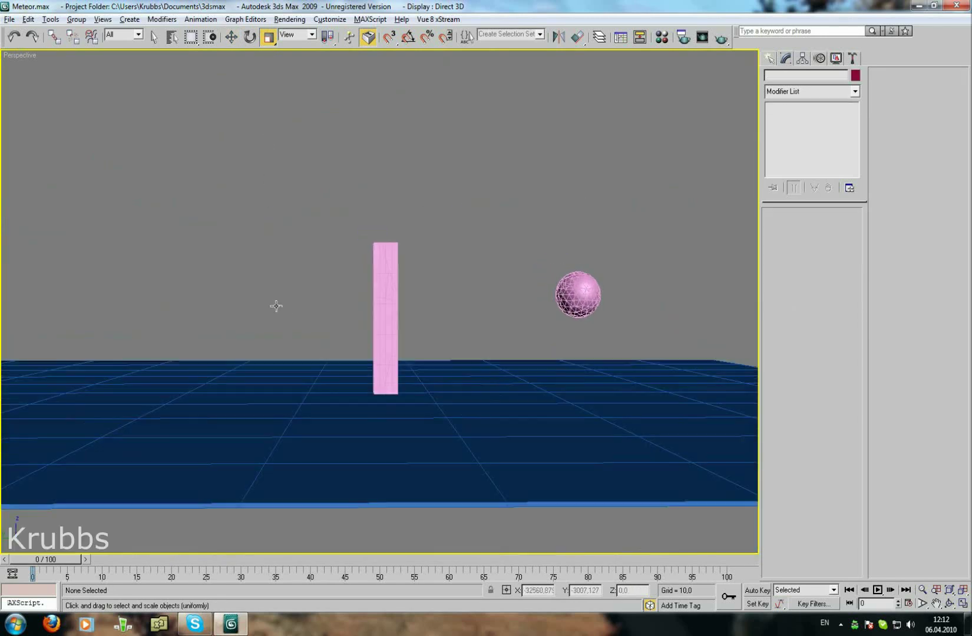
{"action": "mouse_move", "coordinate": [399, 327]}
{"action": "middle_mouse_down", "text": "alt"}
{"action": "mouse_move", "coordinate": [336, 250]}
{"action": "mouse_move", "coordinate": [360, 318]}
{"action": "mouse_move", "coordinate": [358, 303]}
{"action": "middle_mouse_up", "text": "alt"}
{"action": "left_click_drag", "start_coordinate": [321, 157], "coordinate": [432, 403]}
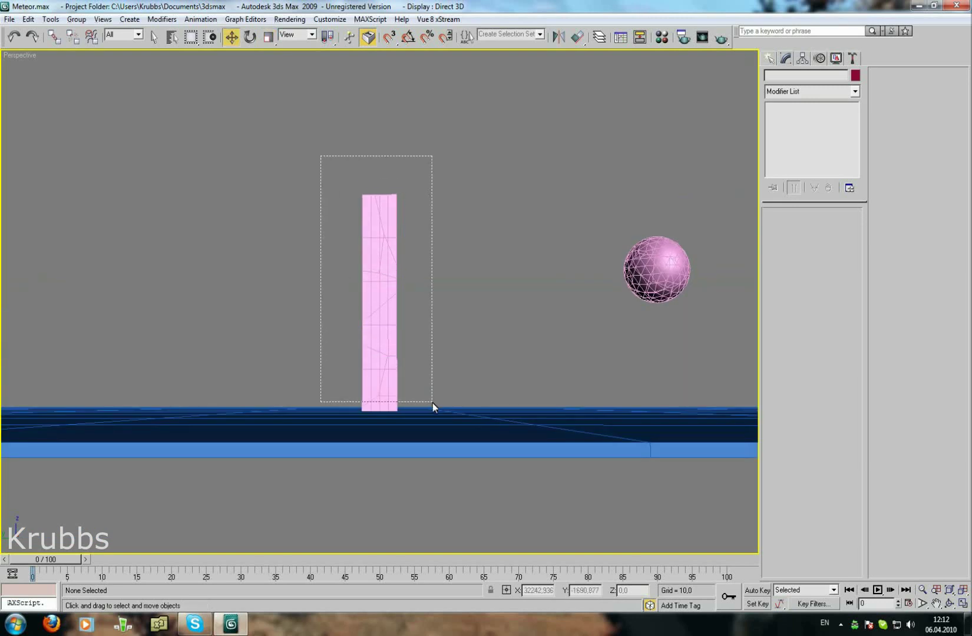
{"action": "key", "text": "w"}
{"action": "mouse_move", "coordinate": [432, 403]}
{"action": "middle_mouse_down"}
{"action": "mouse_move", "coordinate": [420, 372]}
{"action": "mouse_move", "coordinate": [402, 377]}
{"action": "middle_mouse_up"}
{"action": "scroll", "coordinate": [401, 377], "scroll_direction": "up", "scroll_amount": 3}
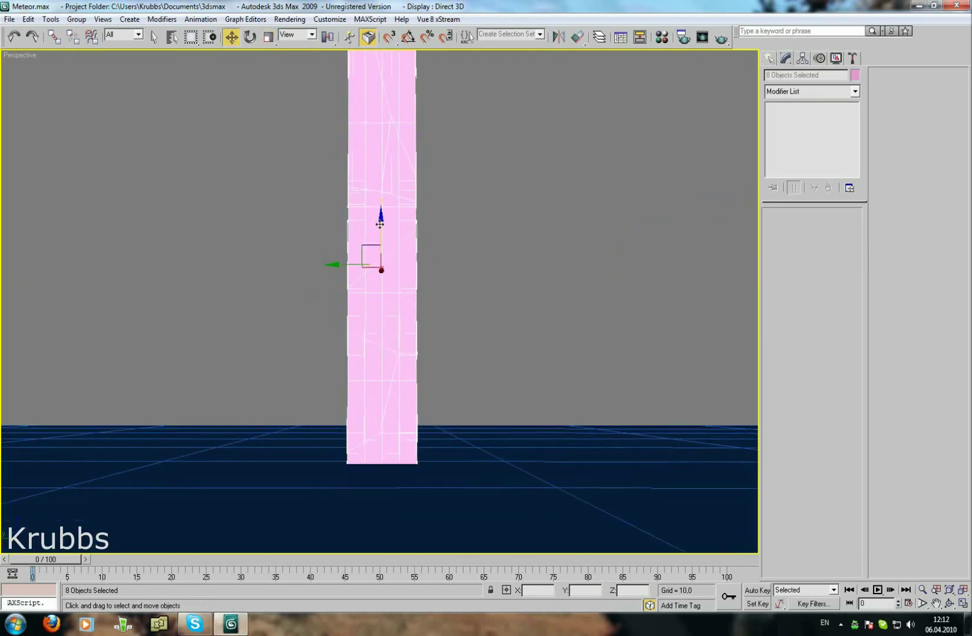
{"action": "mouse_move", "coordinate": [380, 218]}
{"action": "left_mouse_down"}
{"action": "mouse_move", "coordinate": [380, 205]}
{"action": "mouse_move", "coordinate": [381, 218]}
{"action": "left_mouse_up"}
Zoom back out to an overview of the plane, pillar and sphere
{"action": "left_click", "coordinate": [499, 263]}
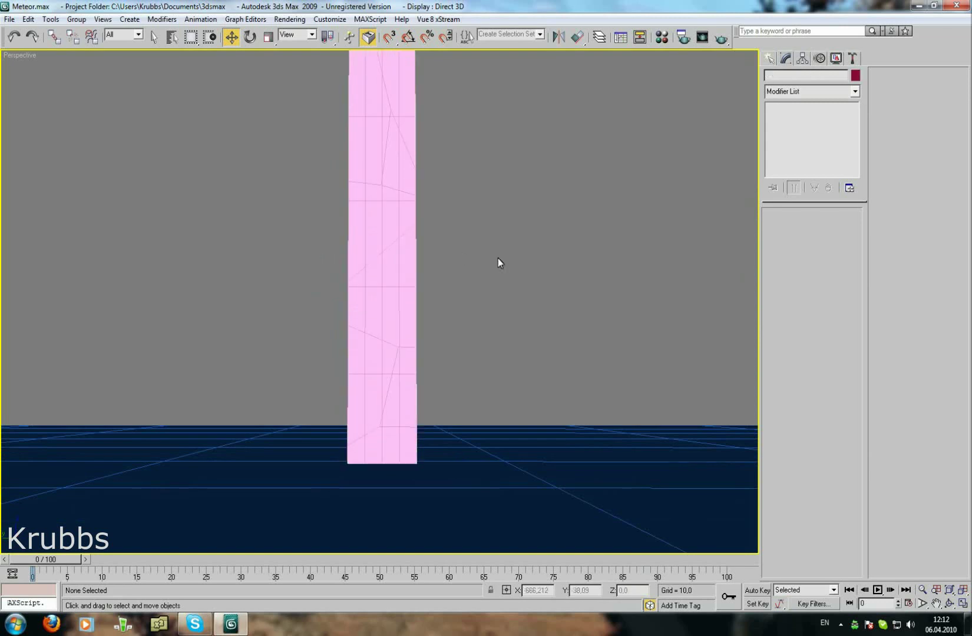
{"action": "middle_click_drag", "start_coordinate": [499, 263], "coordinate": [456, 324], "text": "alt"}
{"action": "scroll", "coordinate": [414, 295], "scroll_direction": "down", "scroll_amount": 8}
{"action": "mouse_move", "coordinate": [414, 295]}
{"action": "middle_mouse_down", "text": "alt"}
{"action": "mouse_move", "coordinate": [403, 366]}
{"action": "mouse_move", "coordinate": [393, 312]}
{"action": "middle_mouse_up", "text": "alt"}
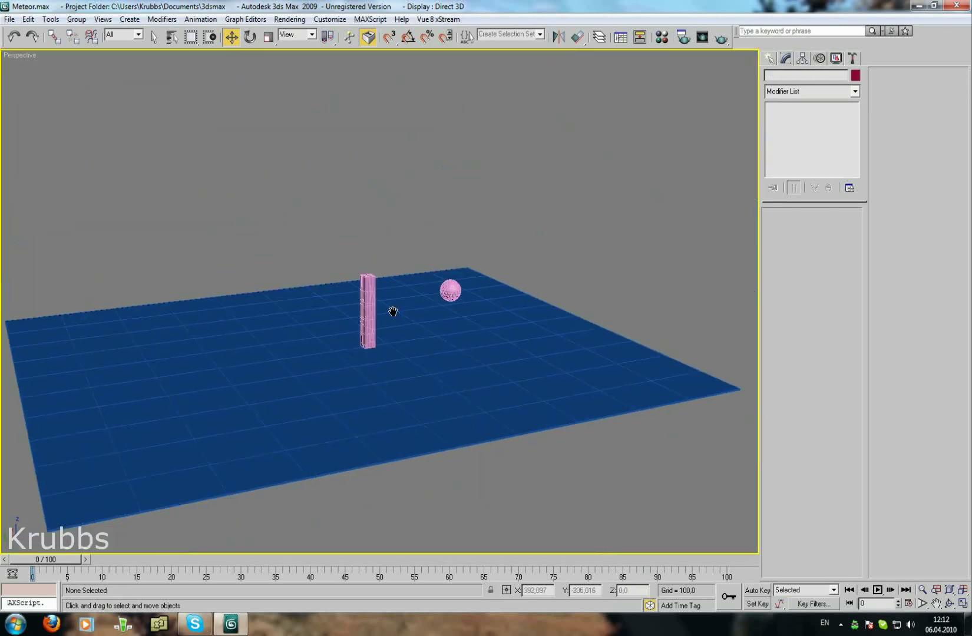
{"action": "scroll", "coordinate": [393, 313], "scroll_direction": "up", "scroll_amount": 3}
Place a Thinking particle system, Thinking01, in the scene
{"action": "key", "text": "q"}
{"action": "left_click", "coordinate": [771, 57]}
{"action": "left_click", "coordinate": [778, 96]}
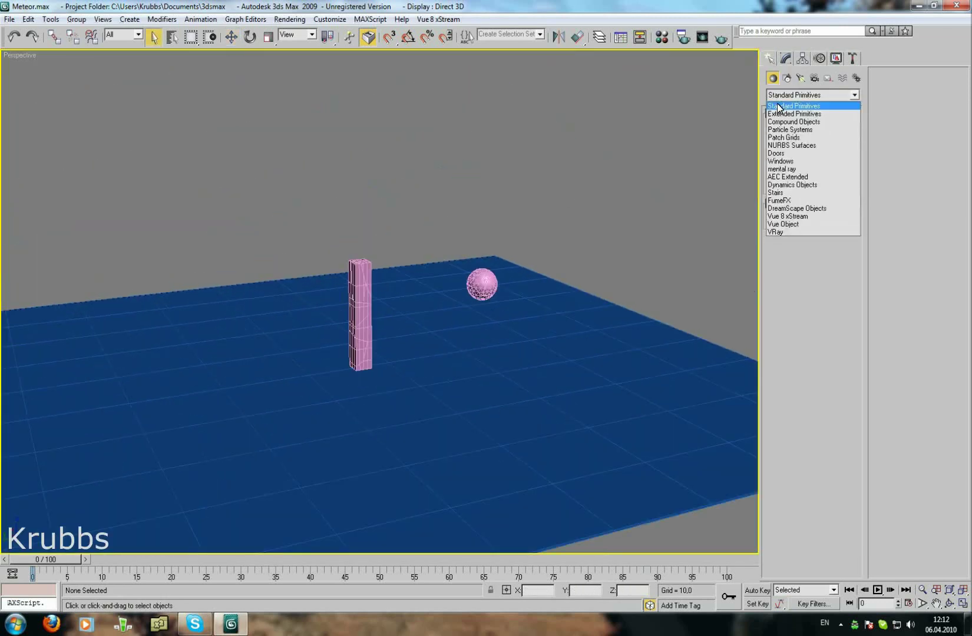
{"action": "left_click", "coordinate": [778, 127]}
{"action": "middle_click_drag", "start_coordinate": [654, 264], "coordinate": [569, 247]}
{"action": "scroll", "coordinate": [482, 267], "scroll_direction": "down", "scroll_amount": 4}
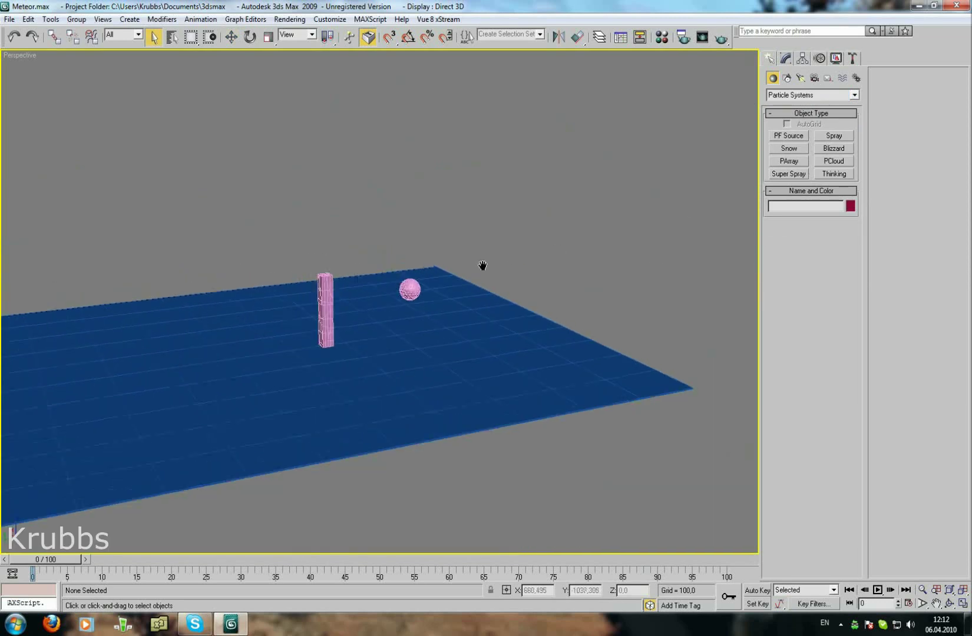
{"action": "left_click", "coordinate": [836, 174]}
{"action": "left_click", "coordinate": [479, 498]}
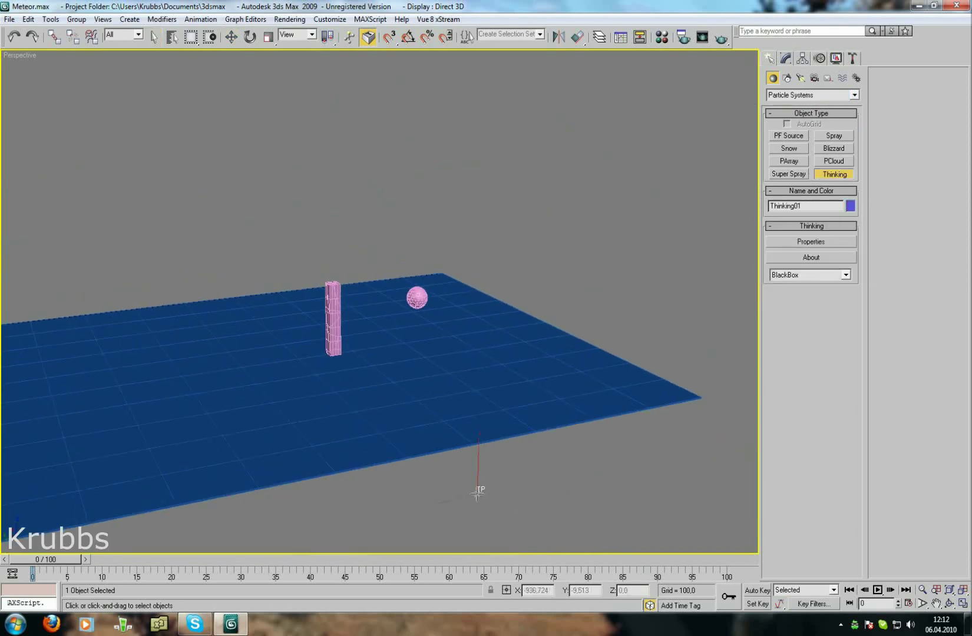
{"action": "mouse_move", "coordinate": [479, 448]}
{"action": "middle_mouse_down", "text": "alt"}
{"action": "mouse_move", "coordinate": [495, 365]}
{"action": "mouse_move", "coordinate": [530, 330]}
{"action": "middle_mouse_up", "text": "alt"}
In Thinking01's properties, add a Meteor group under All
{"action": "left_click", "coordinate": [784, 242]}
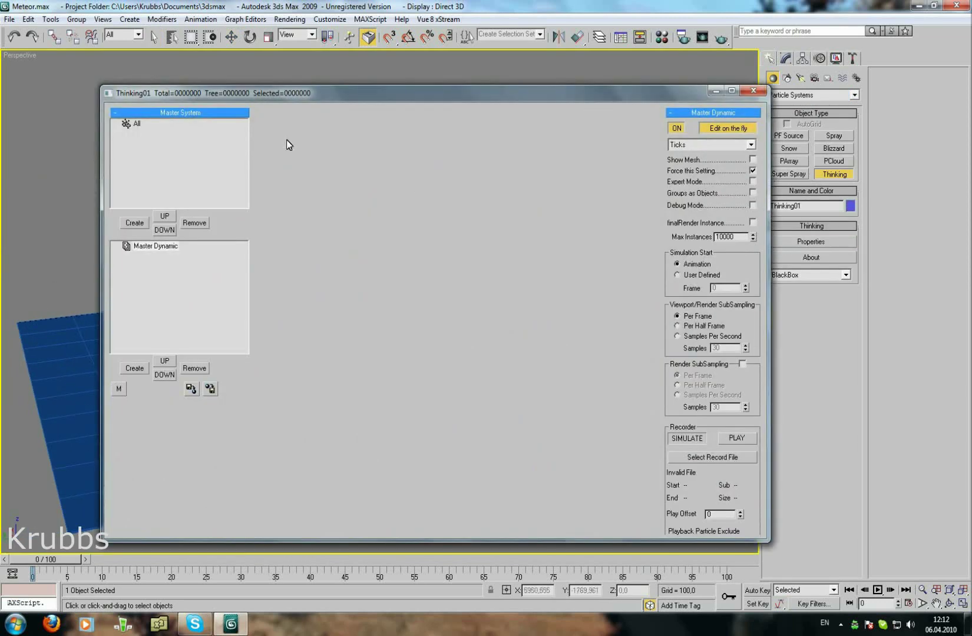
{"action": "left_click", "coordinate": [138, 124]}
{"action": "left_click", "coordinate": [134, 223]}
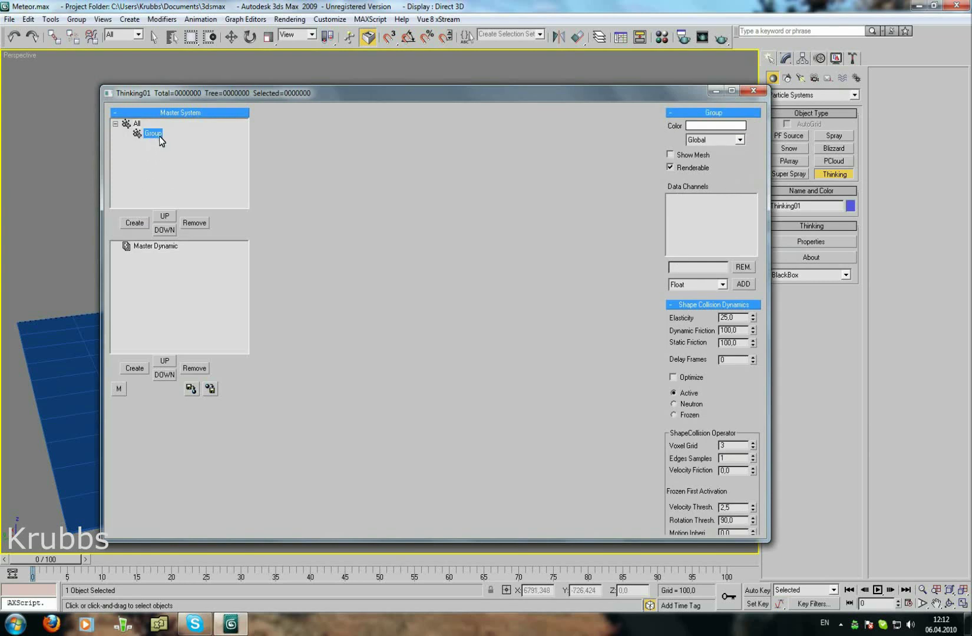
{"action": "left_click", "coordinate": [154, 134]}
{"action": "type", "text": "Meteor"}
{"action": "key", "text": "Return"}
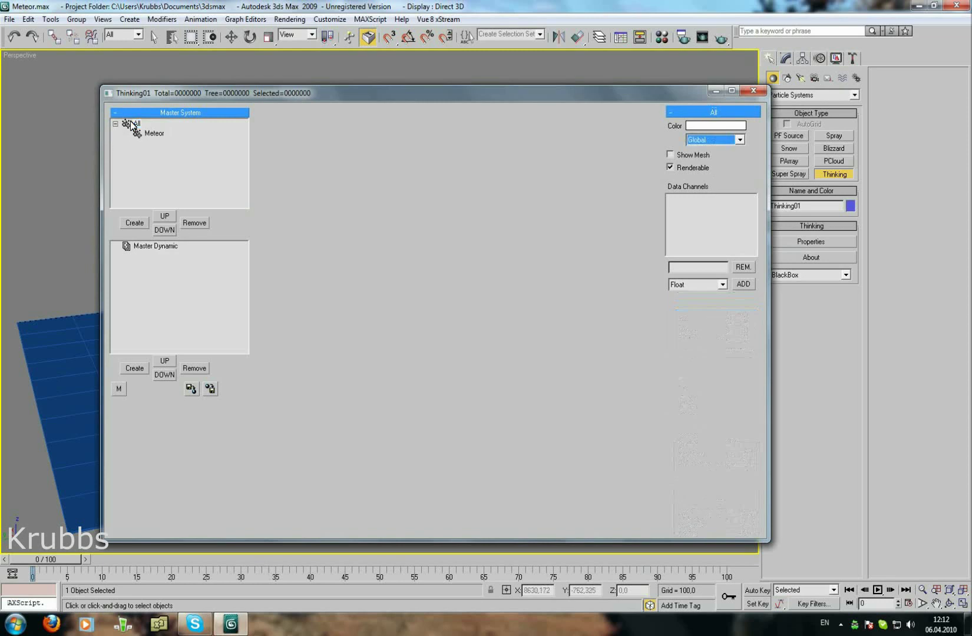
Add Stella and Node groups under All
{"action": "left_click", "coordinate": [134, 222]}
{"action": "left_click", "coordinate": [153, 143]}
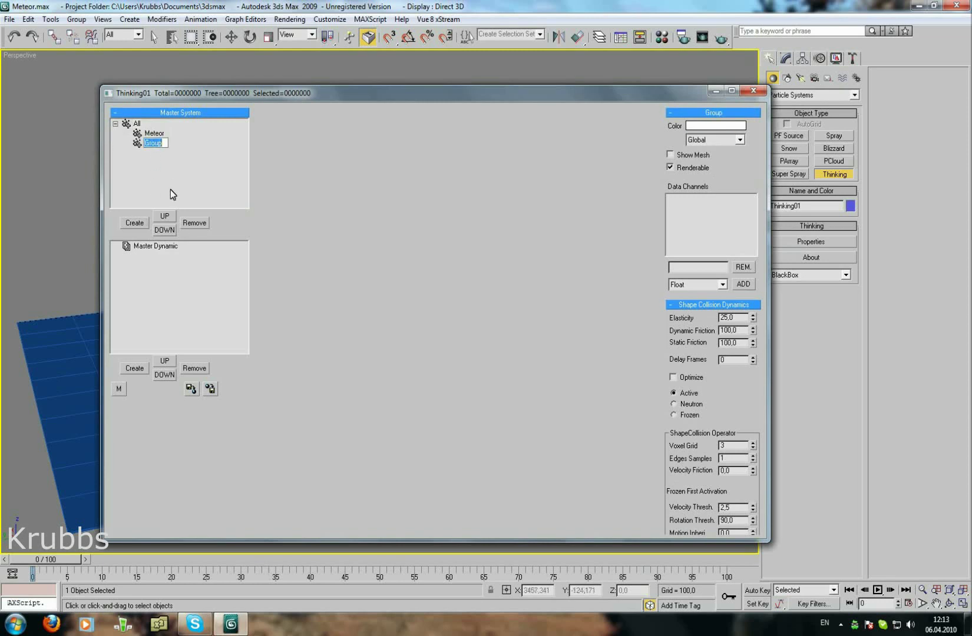
{"action": "type", "text": "Stella"}
{"action": "key", "text": "Return"}
{"action": "left_click", "coordinate": [133, 123]}
{"action": "left_click", "coordinate": [134, 223]}
{"action": "left_click", "coordinate": [153, 152]}
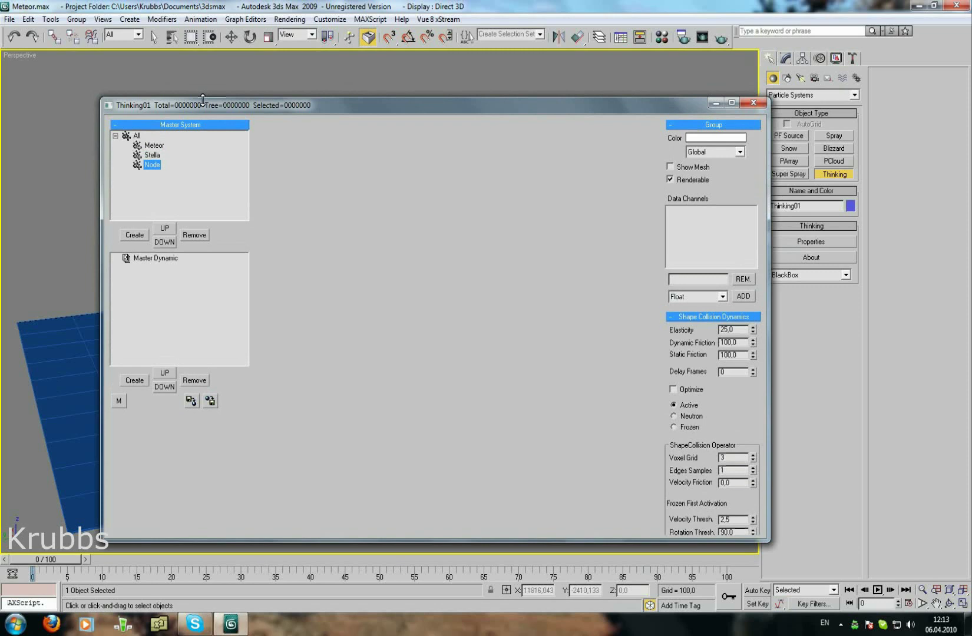
In Master Dynamic, turn off Edit on the fly and show particle meshes in the viewport
{"action": "left_click", "coordinate": [155, 254]}
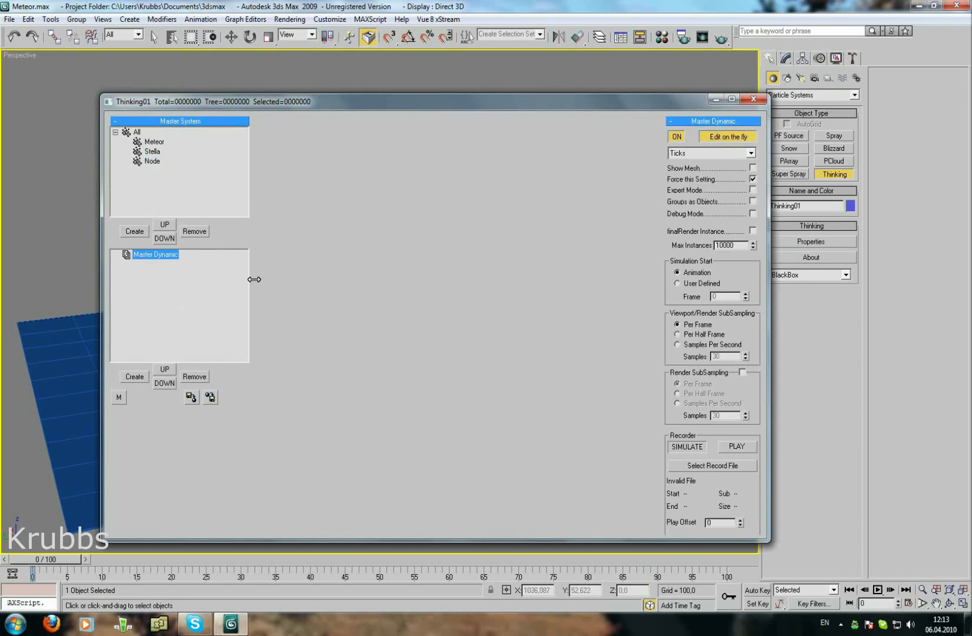
{"action": "left_click", "coordinate": [730, 138]}
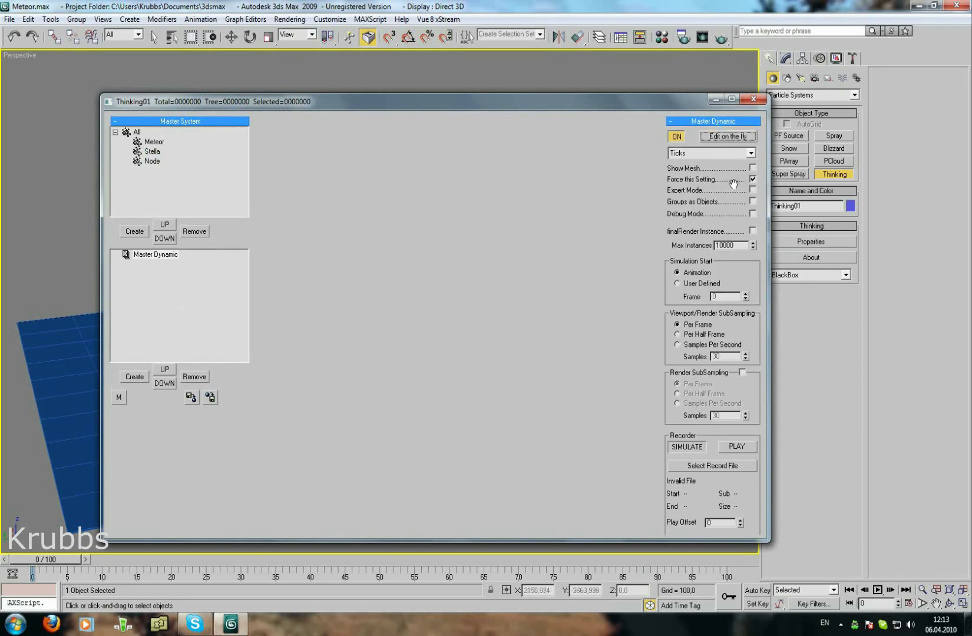
{"action": "left_click", "coordinate": [753, 179]}
{"action": "mouse_move", "coordinate": [517, 104]}
{"action": "left_mouse_down"}
{"action": "mouse_move", "coordinate": [475, 89]}
{"action": "mouse_move", "coordinate": [470, 75]}
{"action": "left_mouse_up"}
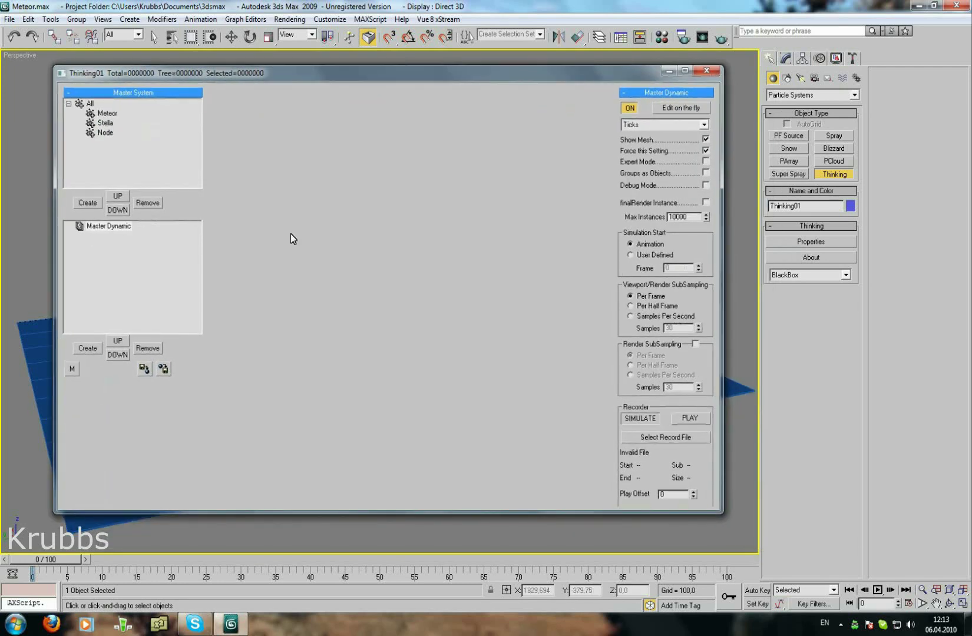
{"action": "left_click", "coordinate": [94, 226]}
Add a dynamic set under Master Dynamic and name it Create Meteor
{"action": "left_click", "coordinate": [88, 352]}
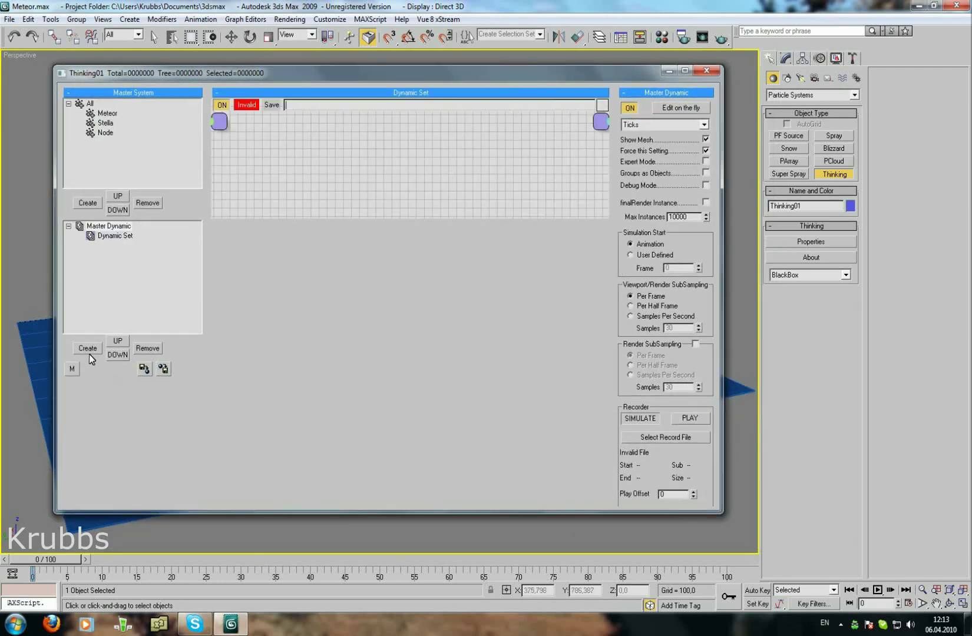
{"action": "left_click", "coordinate": [113, 236]}
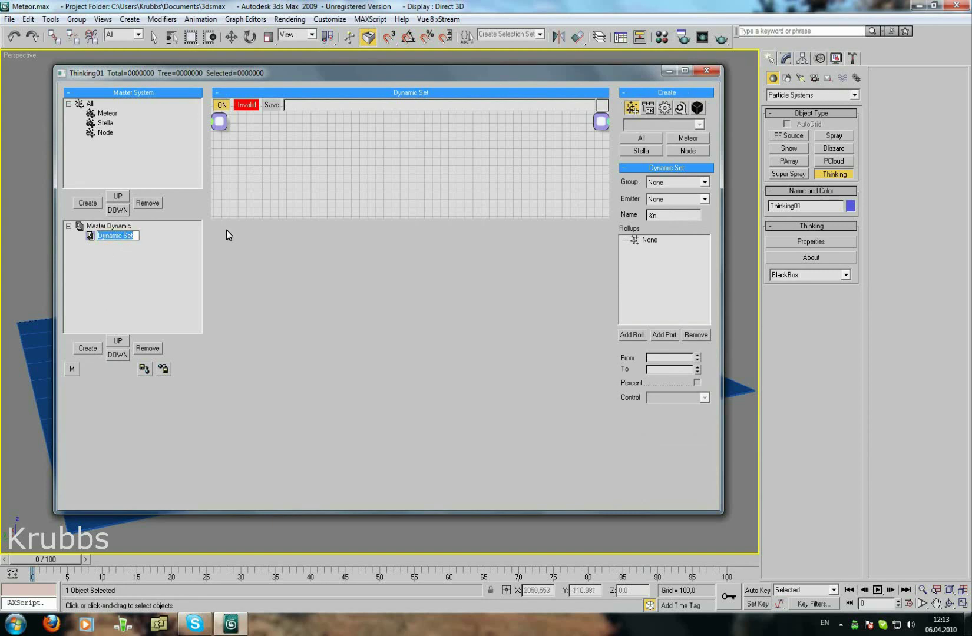
{"action": "type", "text": "Cr"}
{"action": "type", "text": "eate Me"}
{"action": "type", "text": "teor"}
{"action": "key", "text": "Return"}
Add an Obj.To Particle node from the Generator category to Create Meteor
{"action": "left_click", "coordinate": [665, 108]}
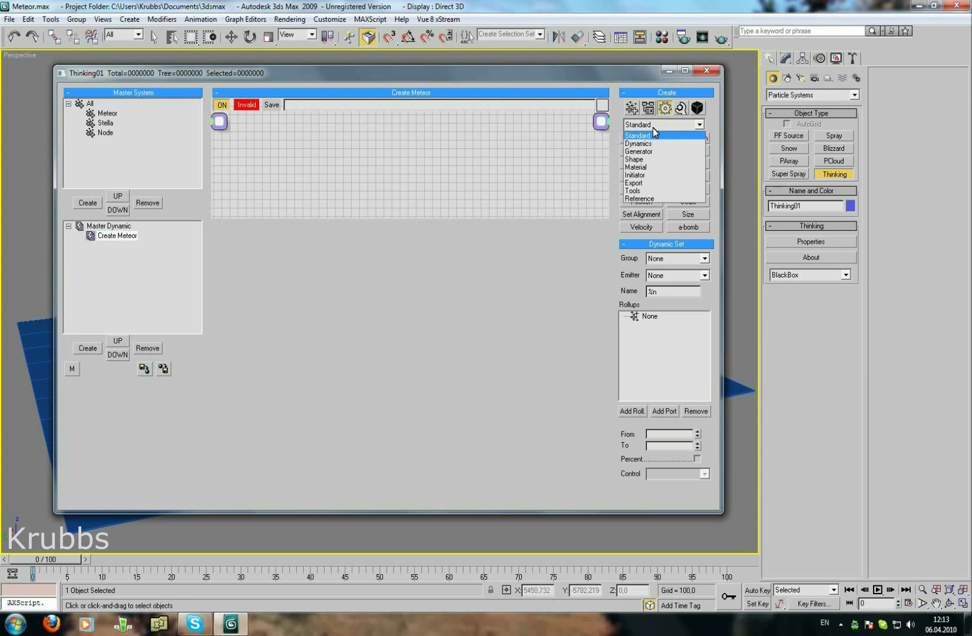
{"action": "left_click", "coordinate": [647, 152]}
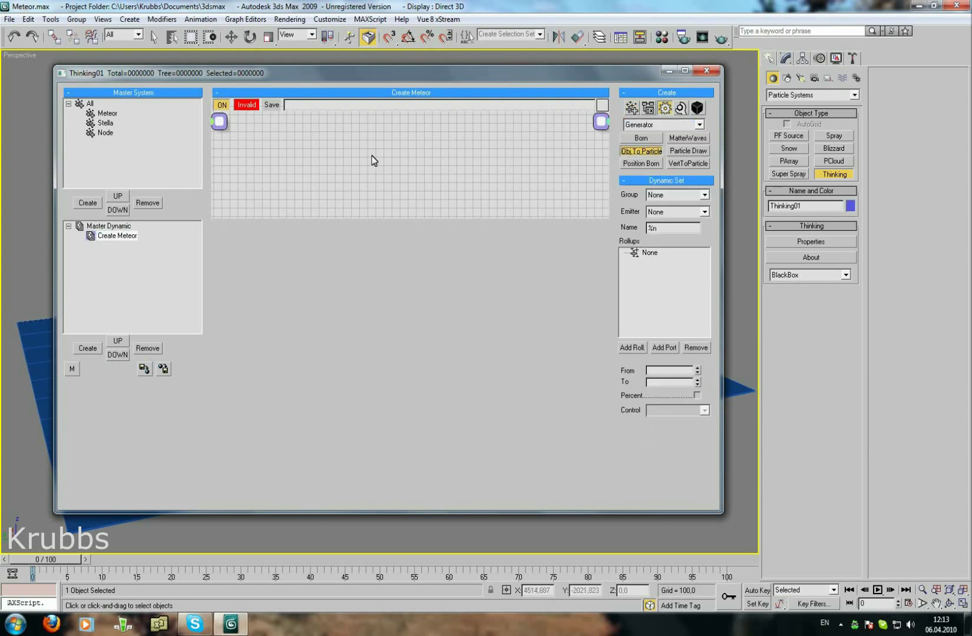
{"action": "left_click", "coordinate": [355, 152]}
{"action": "left_click_drag", "start_coordinate": [355, 152], "coordinate": [345, 144]}
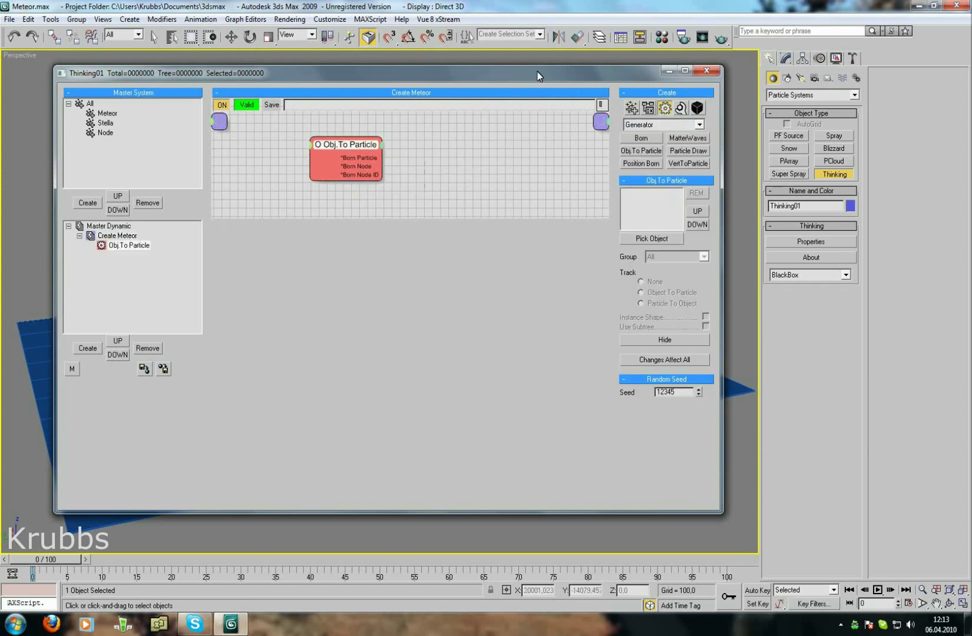
Zoom in on the meteor sphere and select all its pieces
{"action": "left_click_drag", "start_coordinate": [537, 75], "coordinate": [161, 129]}
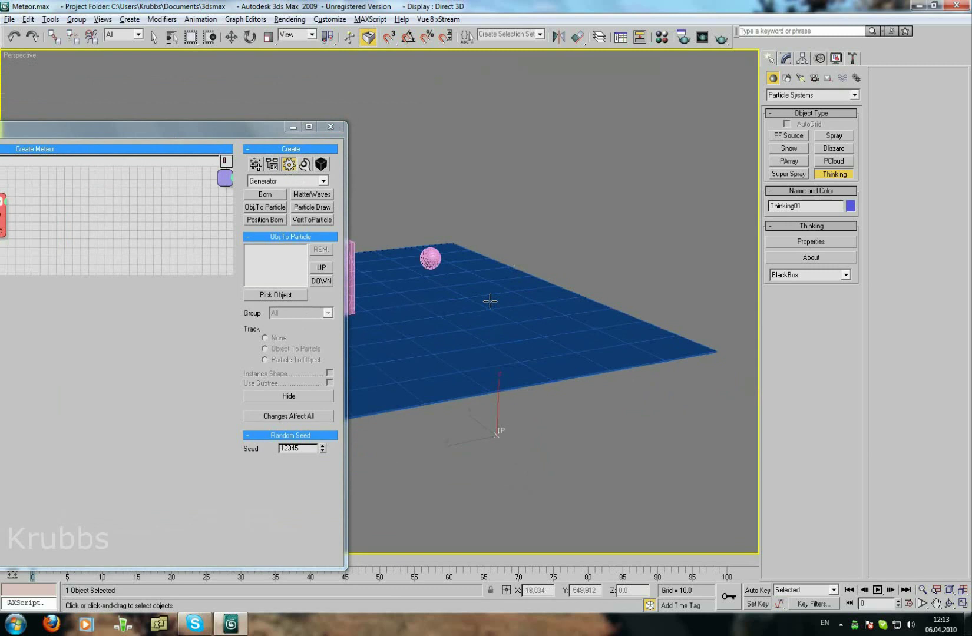
{"action": "middle_click_drag", "start_coordinate": [490, 301], "coordinate": [475, 315], "text": "alt"}
{"action": "scroll", "coordinate": [445, 310], "scroll_direction": "up", "scroll_amount": 3}
{"action": "scroll", "coordinate": [574, 260], "scroll_direction": "up", "scroll_amount": 3}
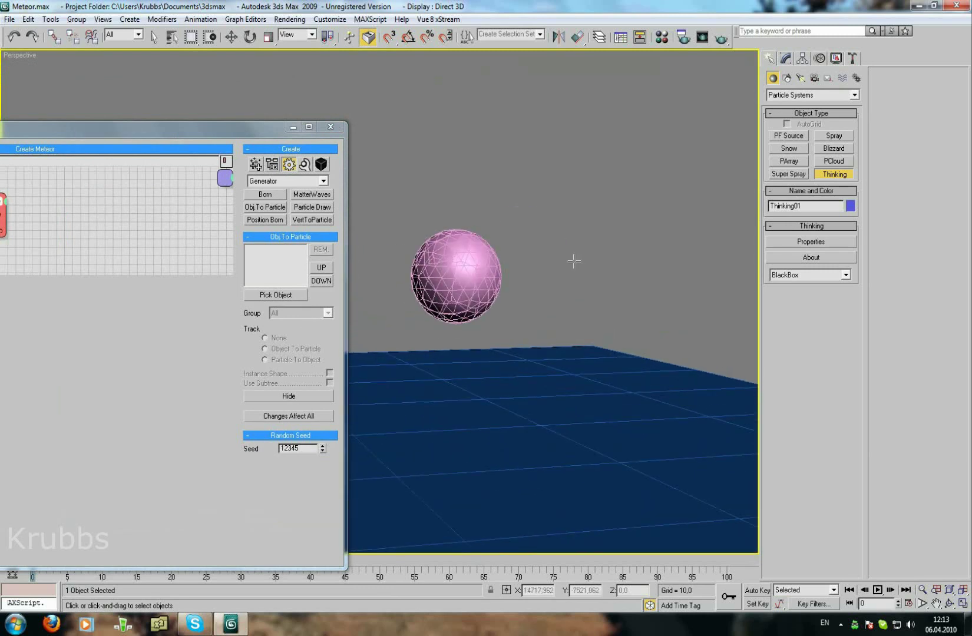
{"action": "left_click", "coordinate": [154, 37]}
{"action": "left_click_drag", "start_coordinate": [387, 193], "coordinate": [513, 336]}
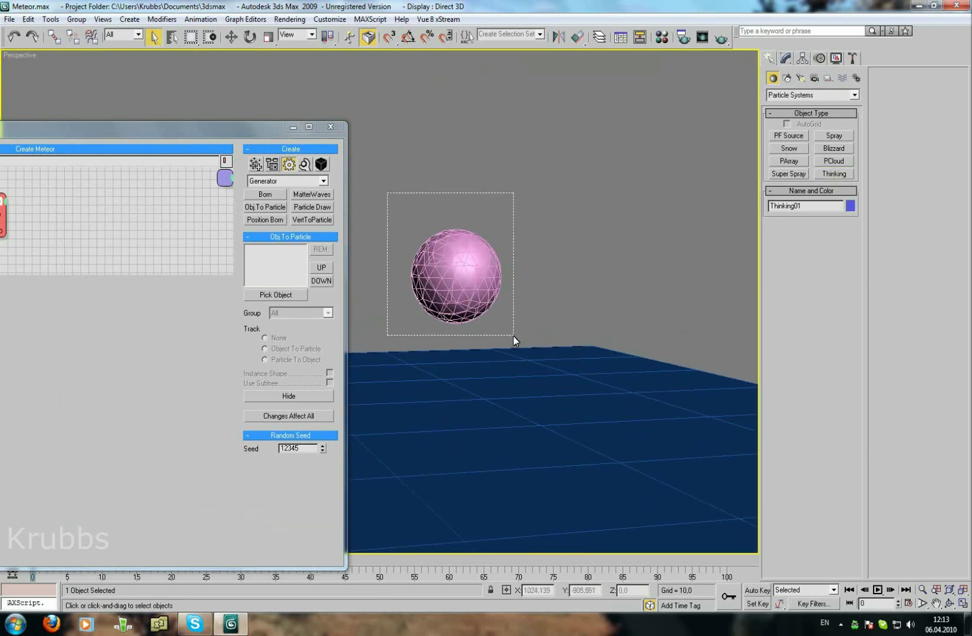
{"action": "key", "text": "w"}
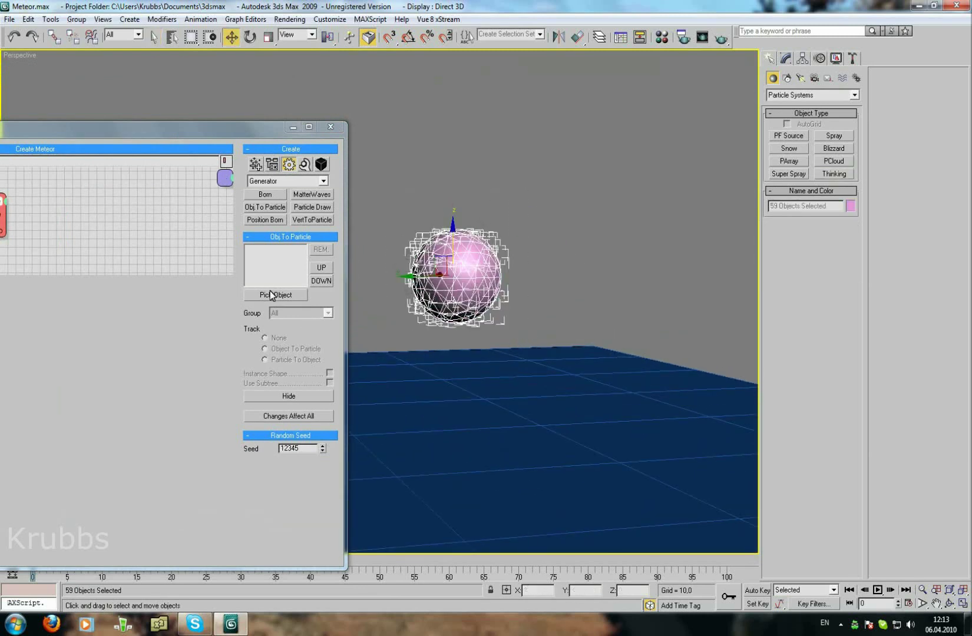
Pick the meteor pieces into the Obj.To Particle object list and select all the entries
{"action": "left_click", "coordinate": [277, 294]}
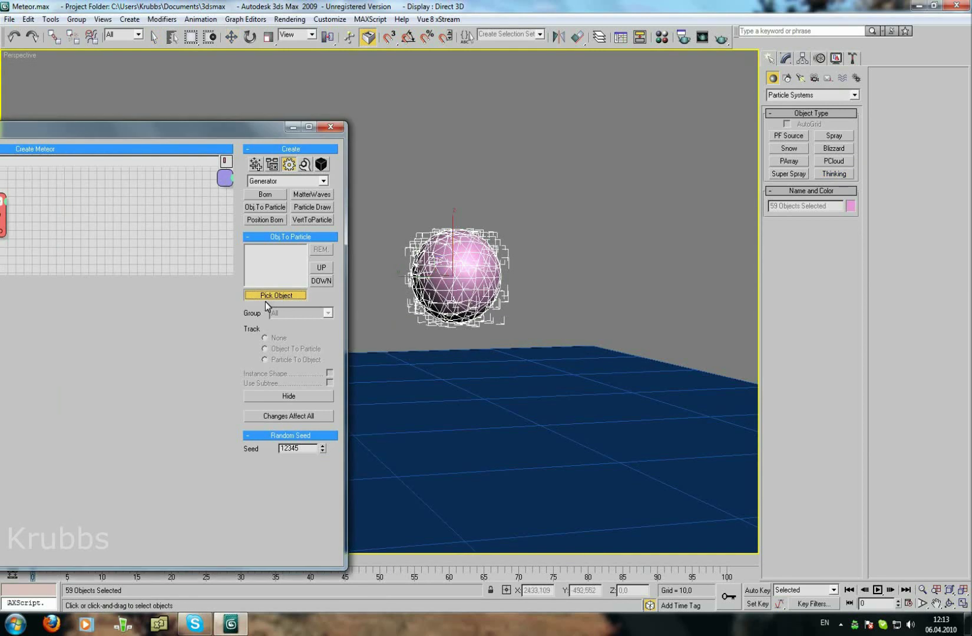
{"action": "left_click", "coordinate": [171, 38]}
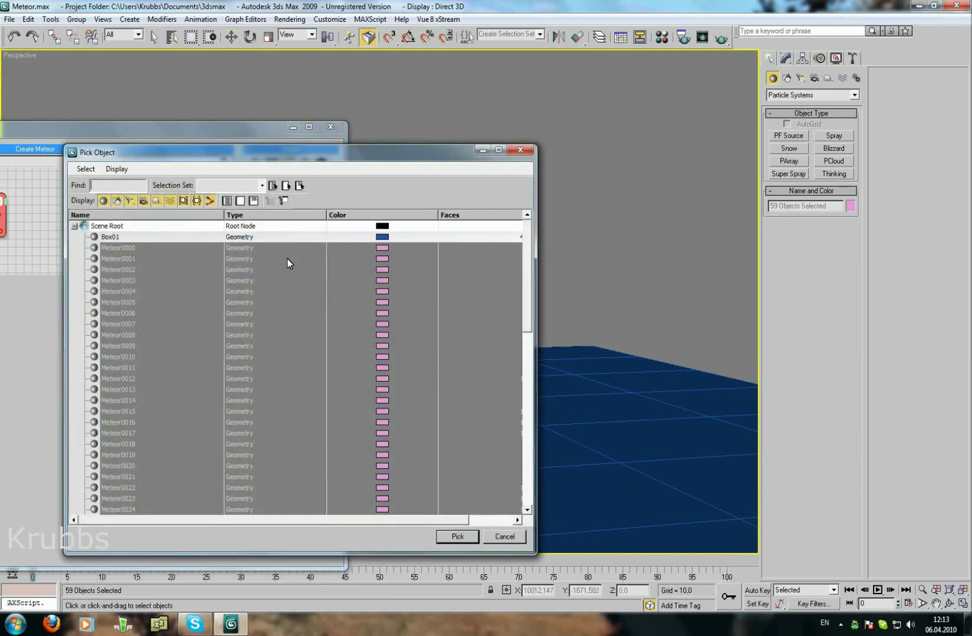
{"action": "left_click", "coordinate": [454, 536]}
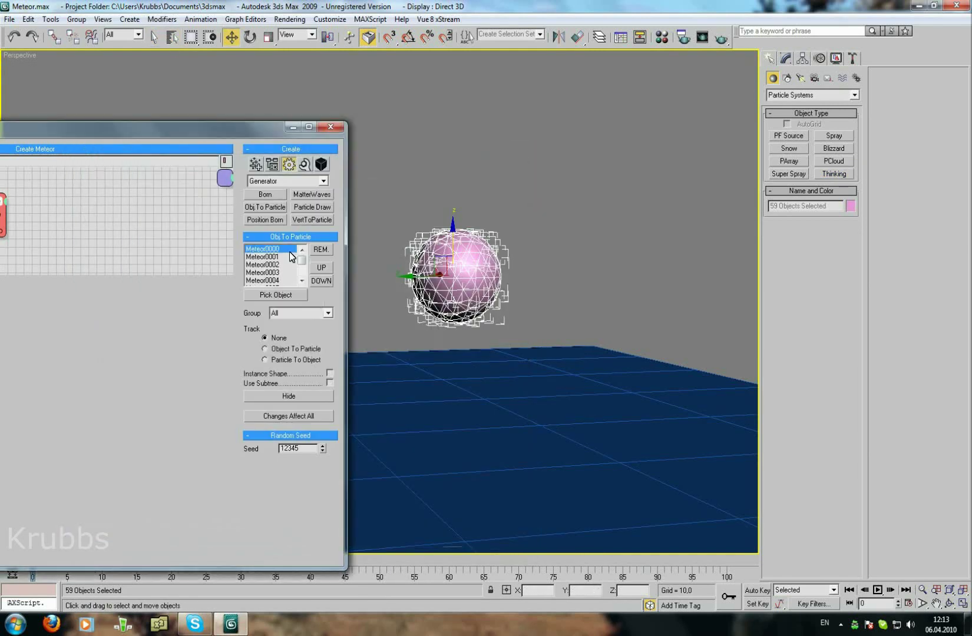
{"action": "scroll", "coordinate": [289, 251], "scroll_direction": "down", "scroll_amount": 3}
{"action": "left_click", "coordinate": [283, 282], "text": "shift"}
Set the meteor entries to Group Meteor, Object To Particle tracking, Instance Shape, and hide the originals
{"action": "left_click", "coordinate": [299, 321]}
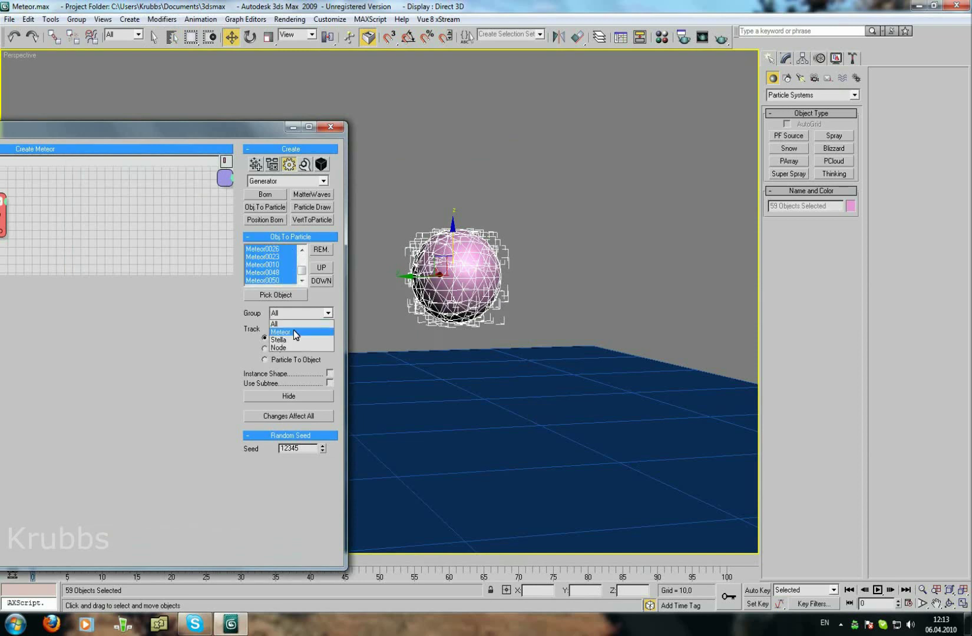
{"action": "left_click", "coordinate": [295, 334]}
{"action": "left_click", "coordinate": [287, 350]}
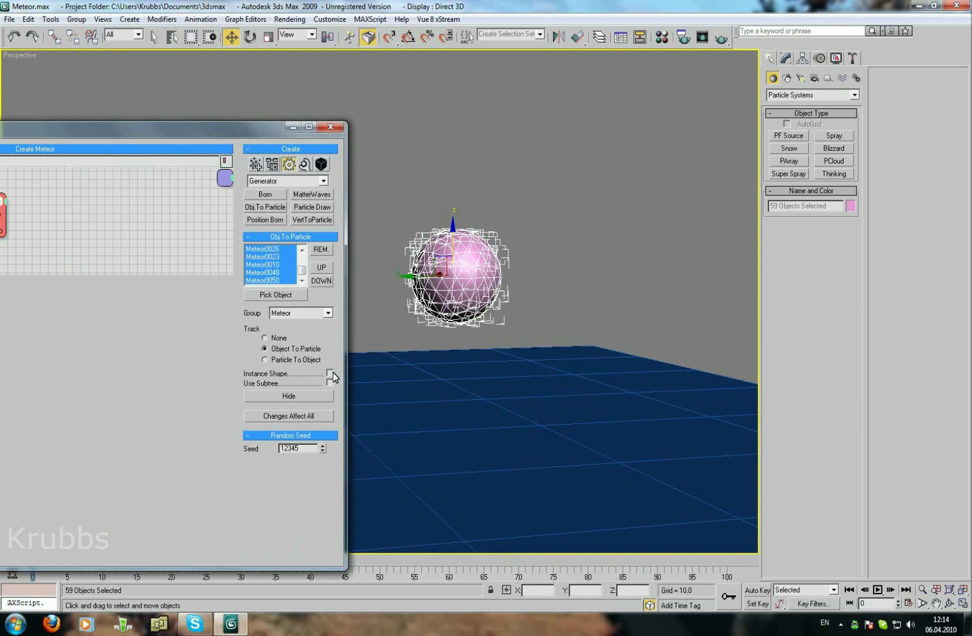
{"action": "left_click", "coordinate": [297, 398]}
{"action": "left_click", "coordinate": [427, 209]}
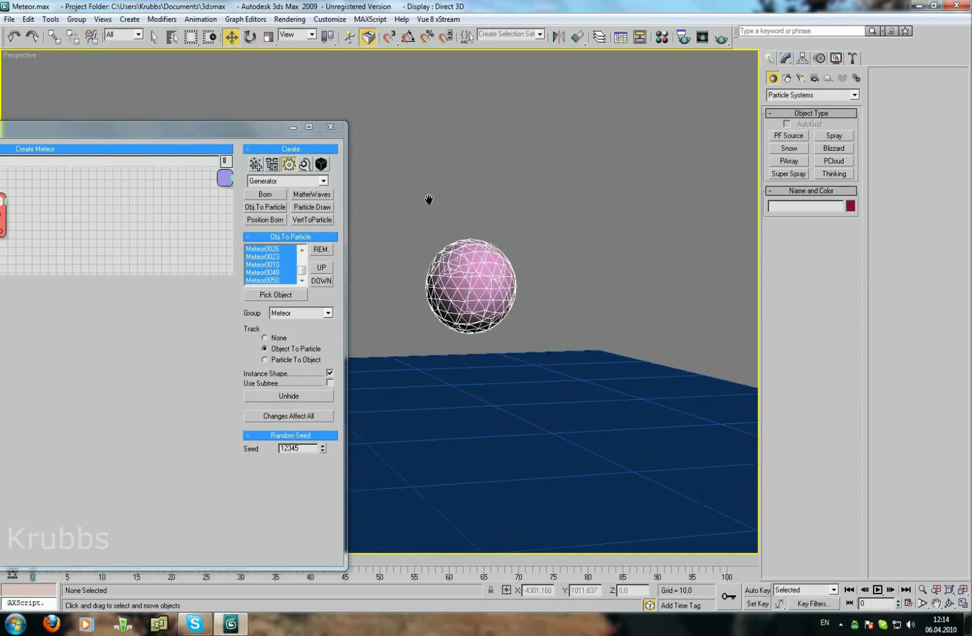
{"action": "scroll", "coordinate": [454, 240], "scroll_direction": "down", "scroll_amount": 3}
{"action": "middle_click_drag", "start_coordinate": [454, 239], "coordinate": [557, 286], "text": "alt"}
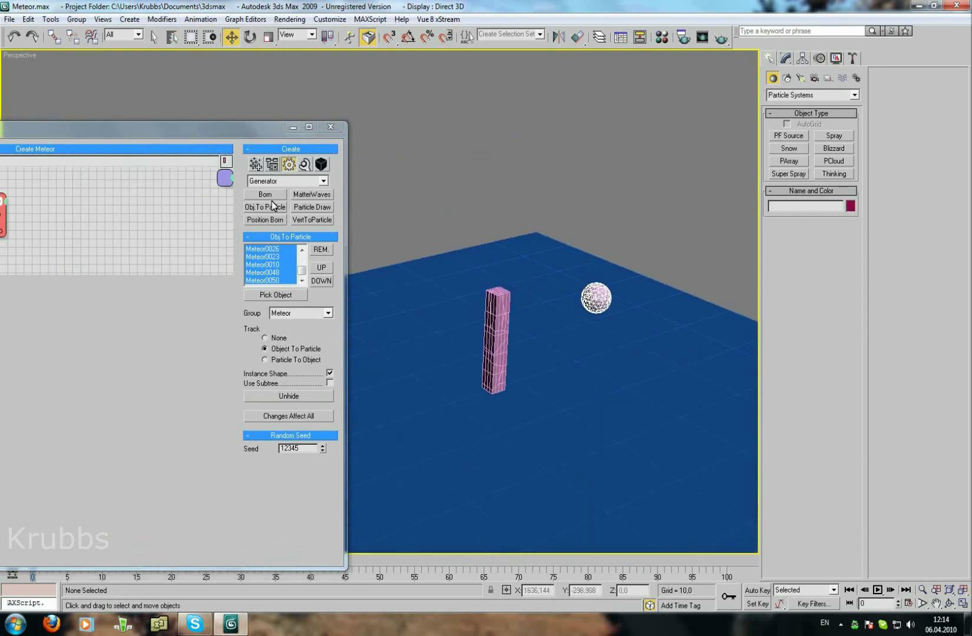
{"action": "left_click_drag", "start_coordinate": [230, 141], "coordinate": [591, 104]}
Add a new dynamic set under Master Dynamic named Create Stella
{"action": "double_click", "coordinate": [101, 255]}
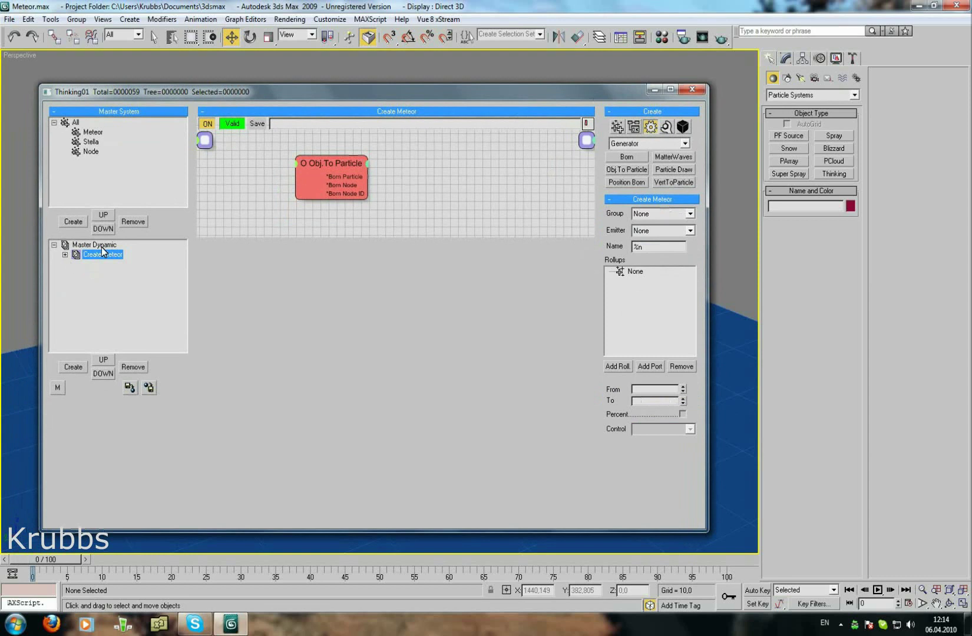
{"action": "left_click", "coordinate": [102, 247]}
{"action": "left_click", "coordinate": [73, 367]}
{"action": "left_click", "coordinate": [95, 263]}
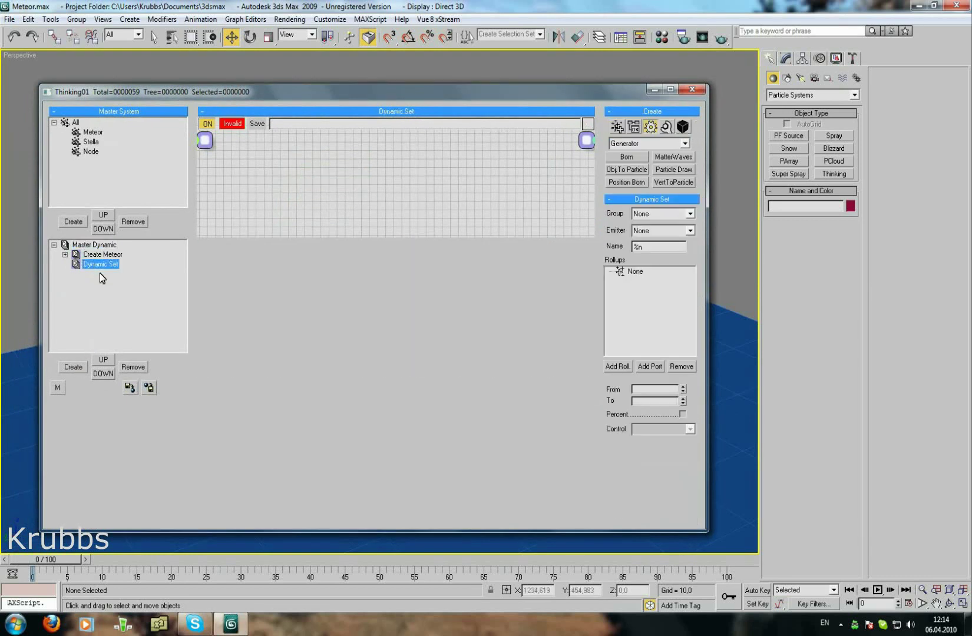
{"action": "type", "text": "Crea"}
{"action": "type", "text": "te S"}
{"action": "type", "text": "tella"}
{"action": "key", "text": "Return"}
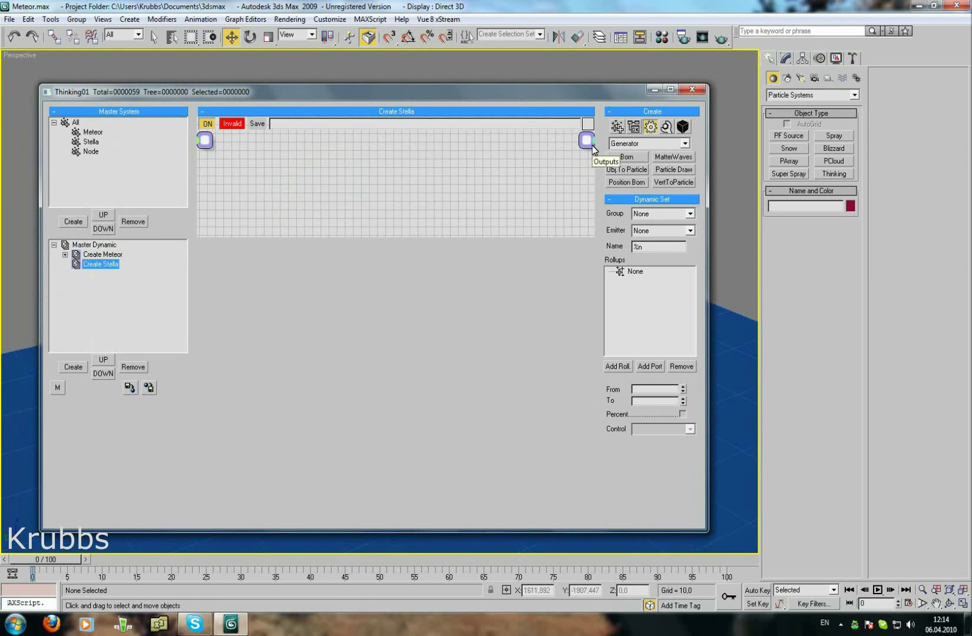
Add an Obj.To Particle node to Create Stella
{"action": "left_click", "coordinate": [626, 169]}
{"action": "left_click", "coordinate": [352, 184]}
{"action": "left_click_drag", "start_coordinate": [352, 184], "coordinate": [358, 172]}
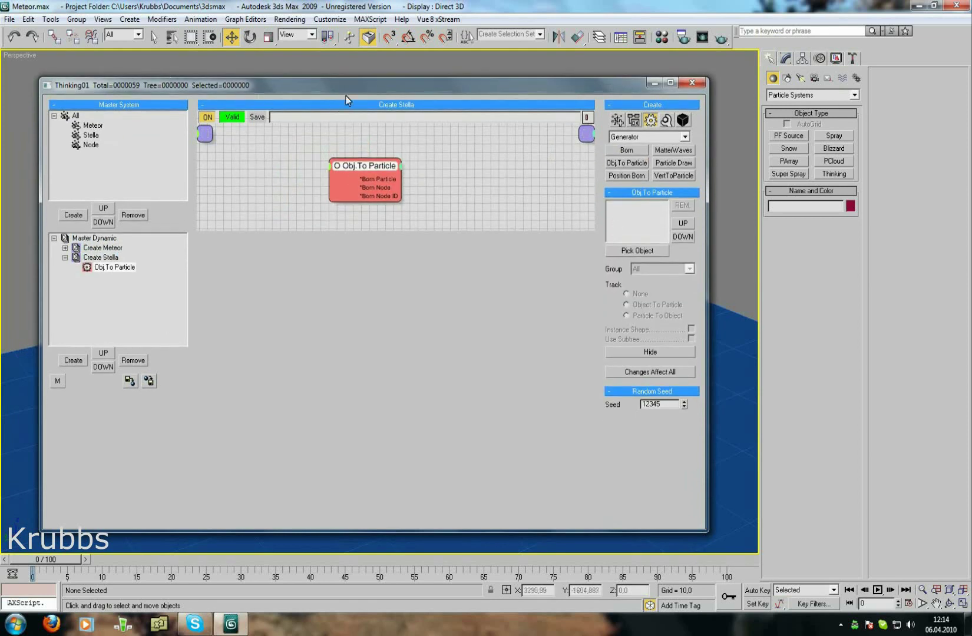
{"action": "left_click_drag", "start_coordinate": [349, 93], "coordinate": [0, 65]}
Center the tower in the view and select all its pieces
{"action": "middle_click_drag", "start_coordinate": [456, 271], "coordinate": [459, 263], "text": "alt"}
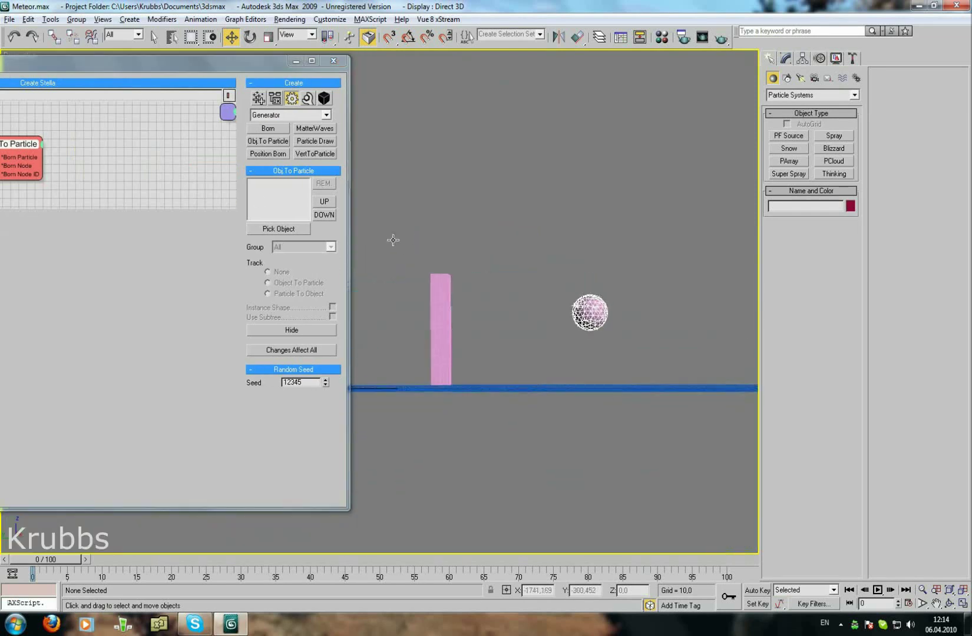
{"action": "scroll", "coordinate": [455, 259], "scroll_direction": "up", "scroll_amount": 5}
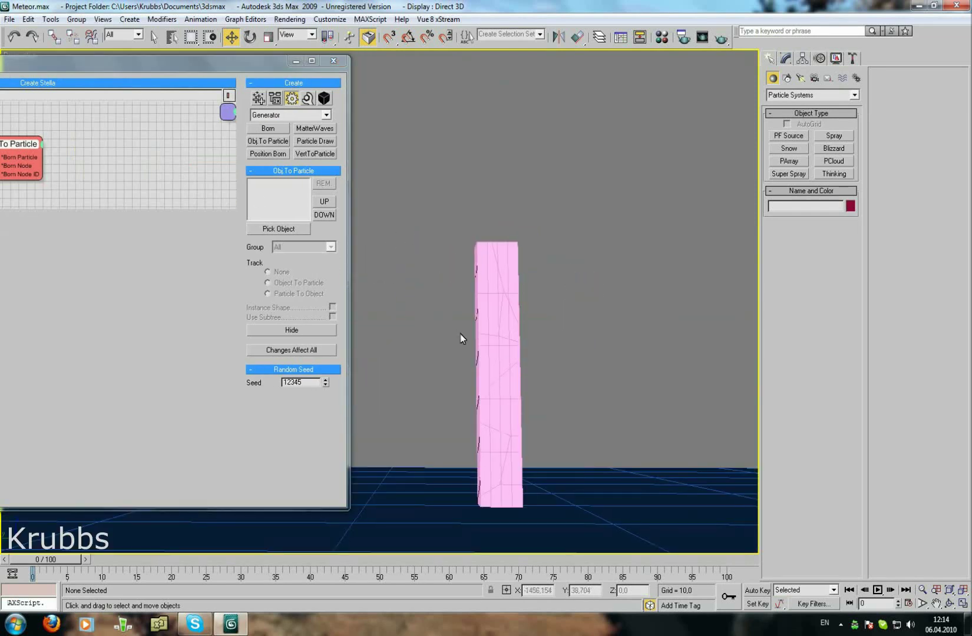
{"action": "middle_click_drag", "start_coordinate": [460, 336], "coordinate": [428, 264]}
{"action": "key", "text": "q"}
{"action": "left_click_drag", "start_coordinate": [400, 138], "coordinate": [570, 421]}
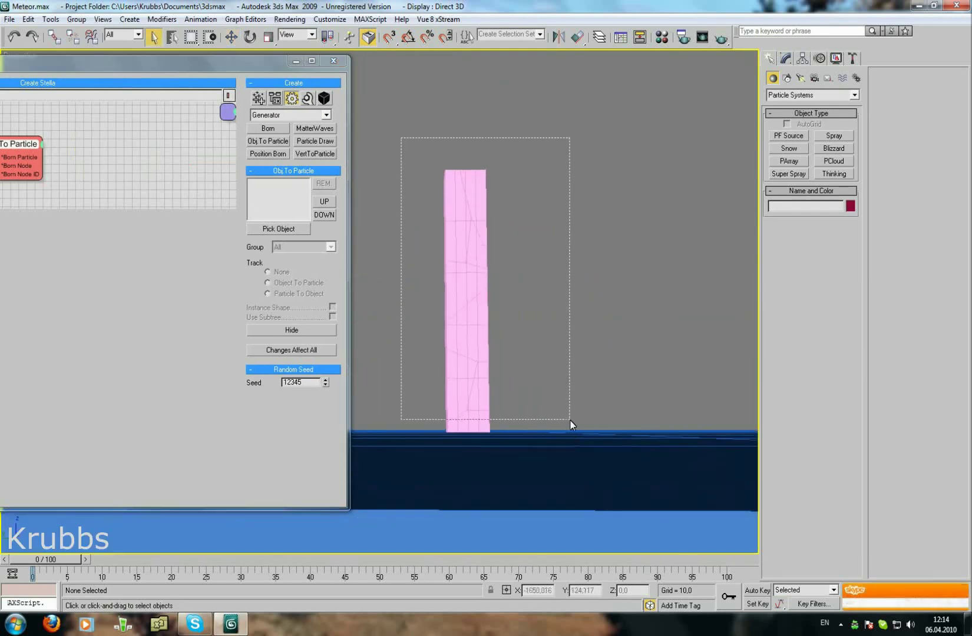
{"action": "middle_click_drag", "start_coordinate": [464, 338], "coordinate": [495, 330], "text": "alt"}
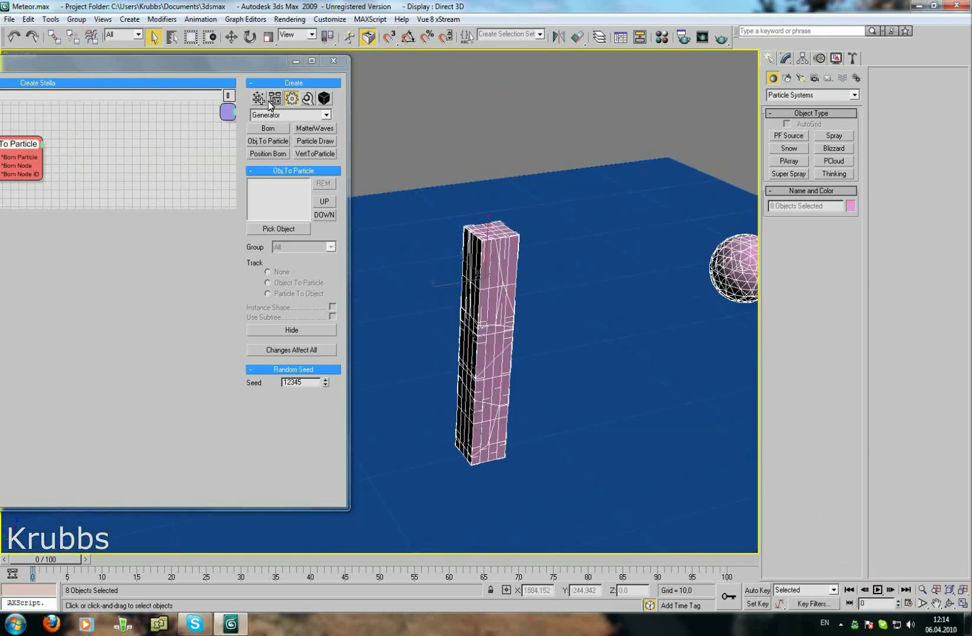
Pick the tower pieces into the Obj.To Particle list and select all Stella entries
{"action": "left_click", "coordinate": [279, 230]}
{"action": "key", "text": "h"}
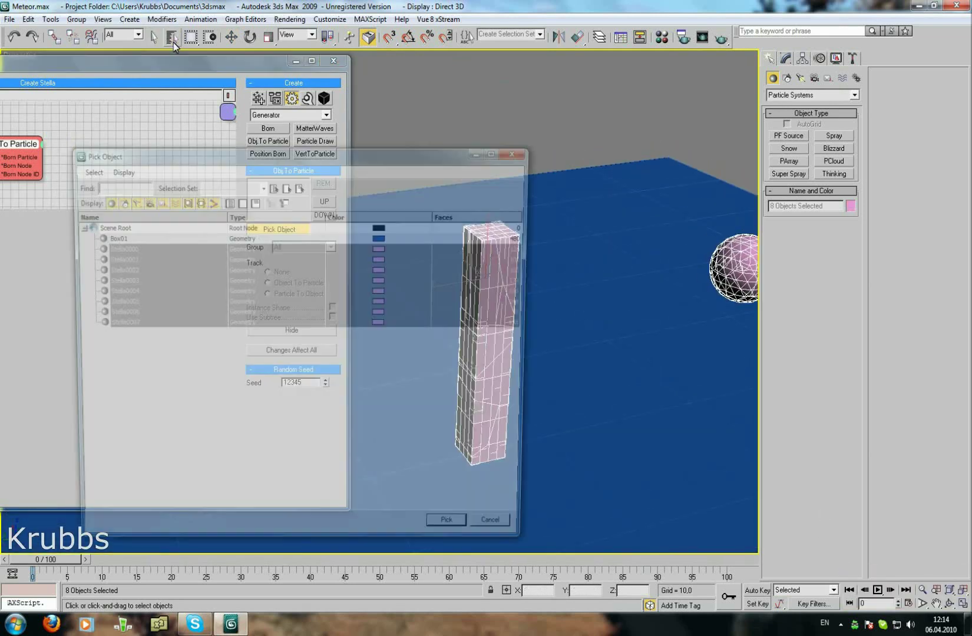
{"action": "left_click", "coordinate": [457, 537]}
{"action": "scroll", "coordinate": [488, 315], "scroll_direction": "down", "scroll_amount": 3}
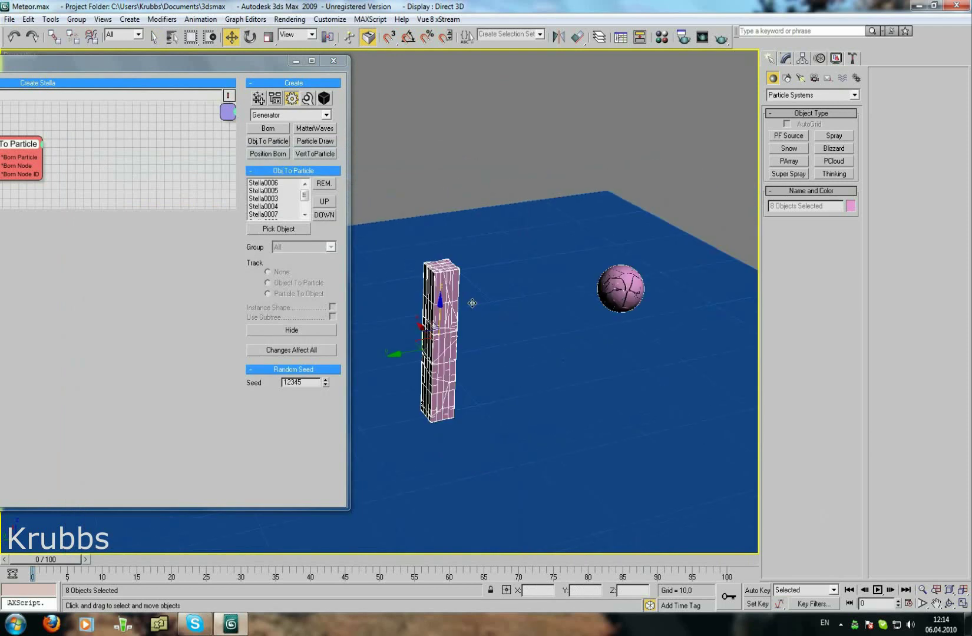
{"action": "scroll", "coordinate": [472, 304], "scroll_direction": "down", "scroll_amount": 2}
{"action": "left_click_drag", "start_coordinate": [249, 183], "coordinate": [282, 216]}
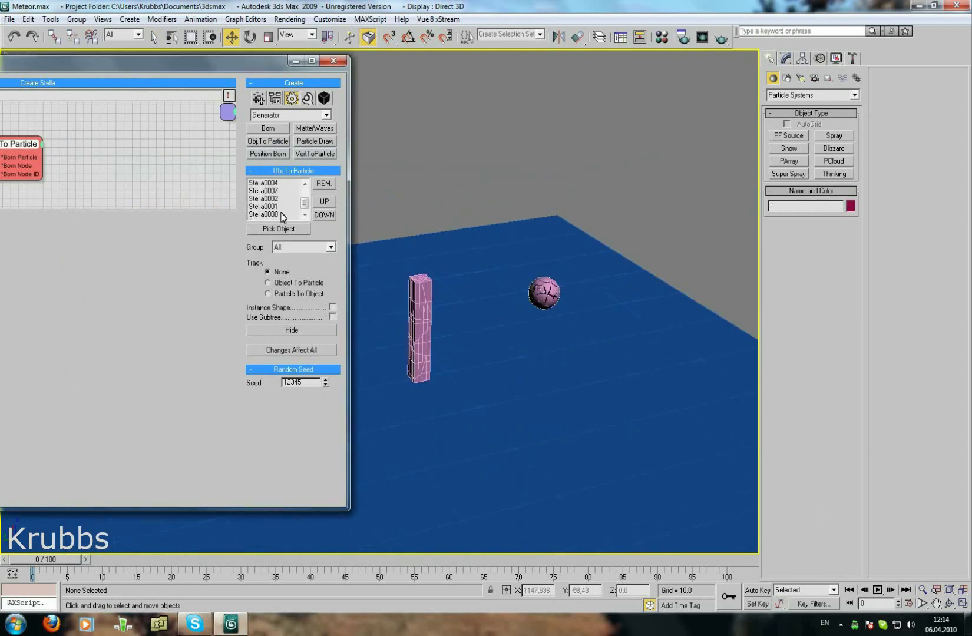
Assign the tower particles to the Stella group with Instance Shape, and hide the originals
{"action": "left_click", "coordinate": [290, 246]}
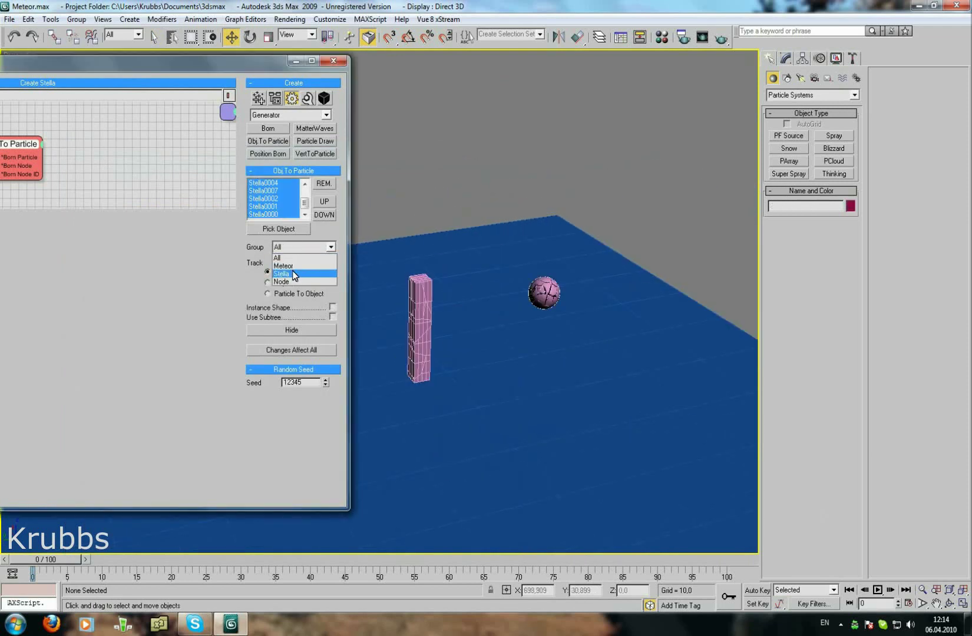
{"action": "left_click", "coordinate": [299, 274]}
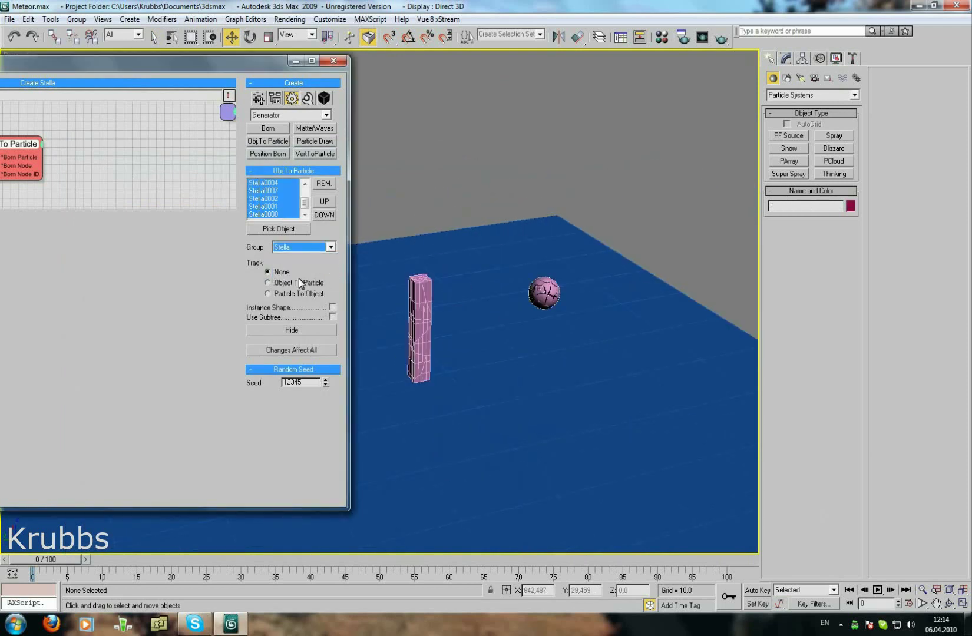
{"action": "left_click", "coordinate": [333, 307]}
{"action": "left_click", "coordinate": [311, 331]}
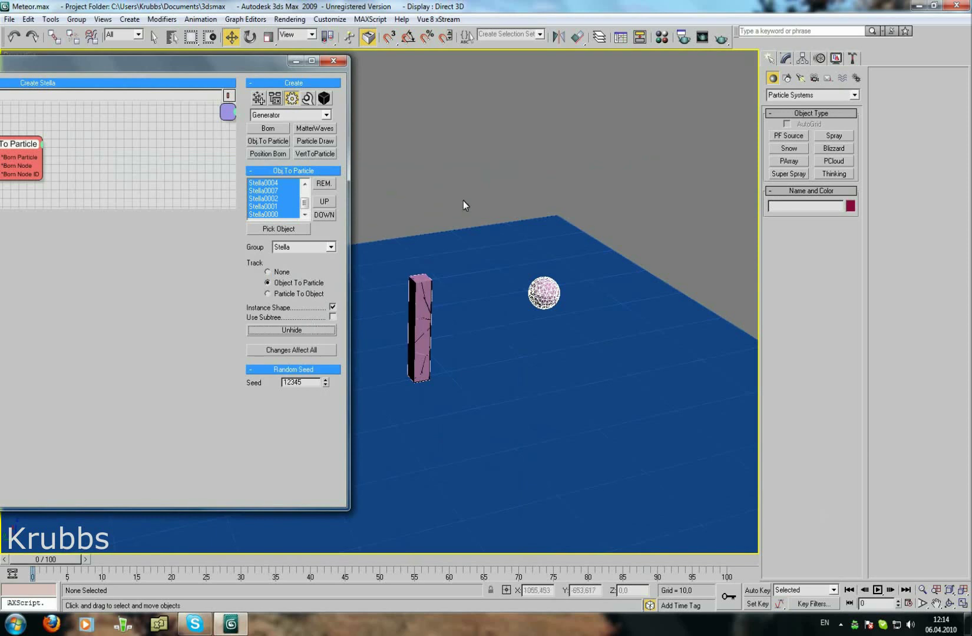
{"action": "middle_click_drag", "start_coordinate": [412, 215], "coordinate": [476, 228], "text": "alt"}
{"action": "left_click_drag", "start_coordinate": [177, 61], "coordinate": [229, 57]}
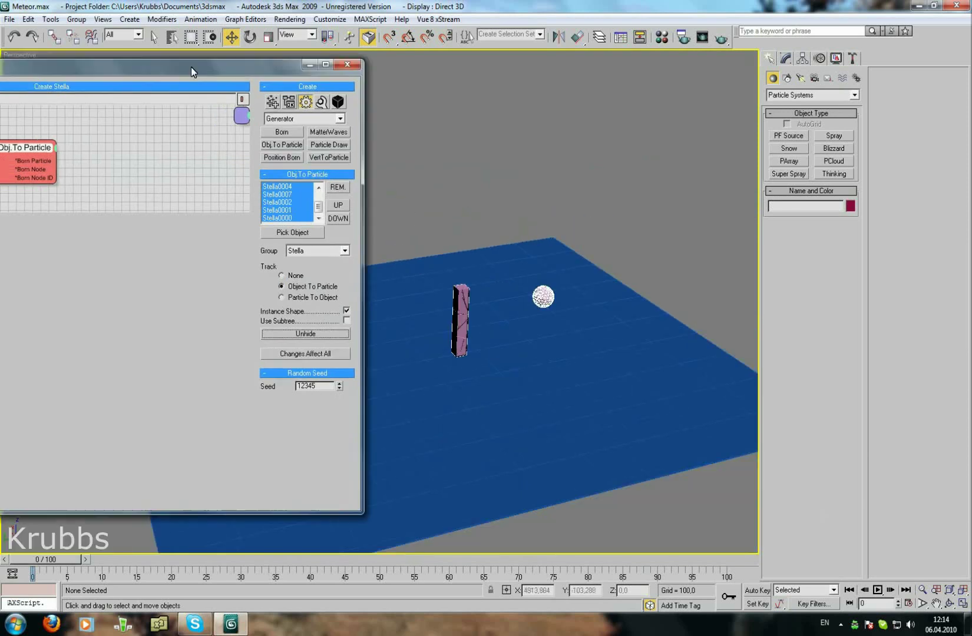
{"action": "middle_click_drag", "start_coordinate": [479, 242], "coordinate": [557, 319]}
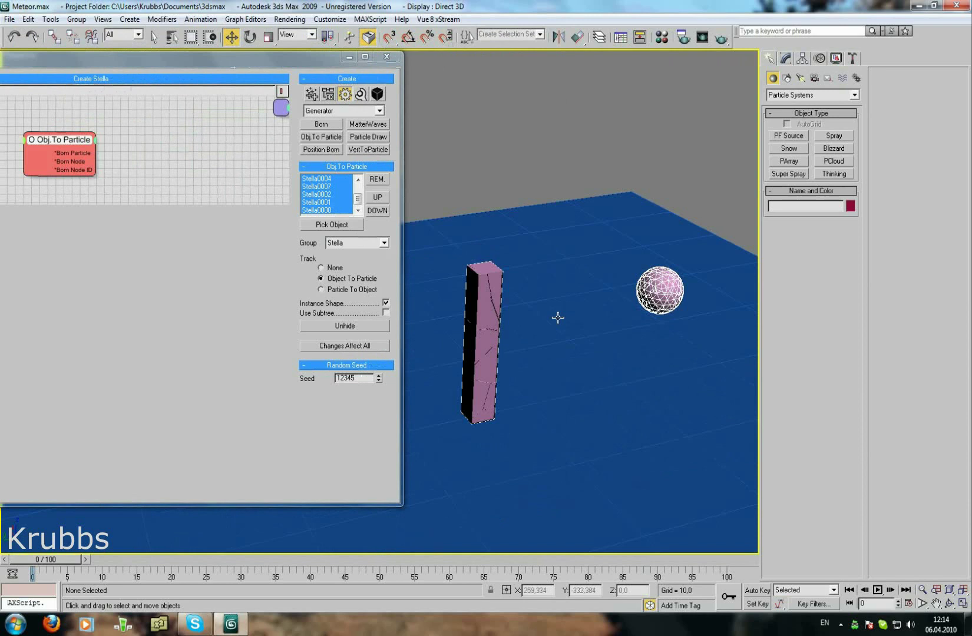
{"action": "left_click_drag", "start_coordinate": [248, 57], "coordinate": [561, 60]}
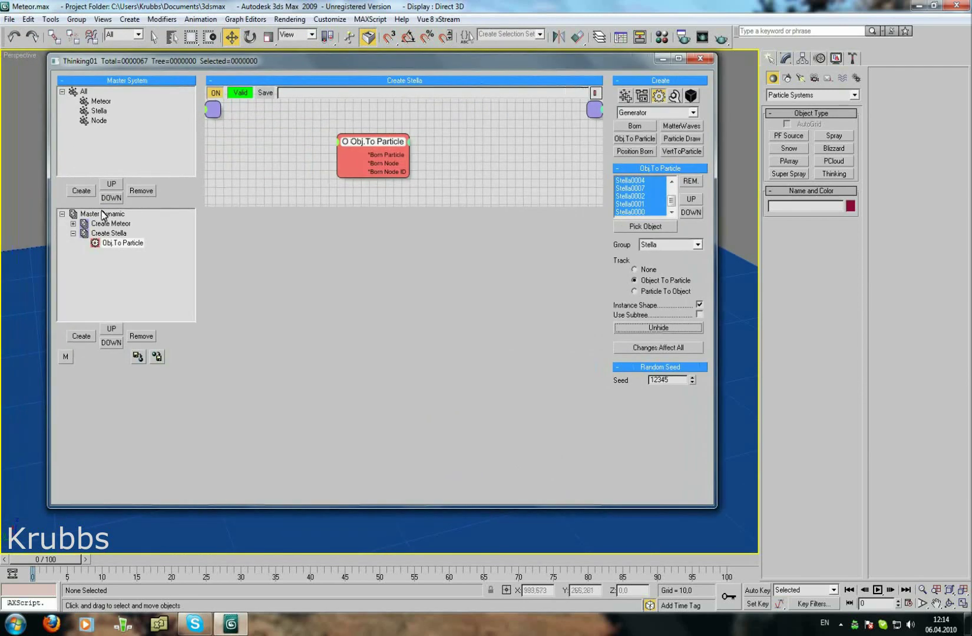
Add another dynamic set under Master Dynamic named Create Node
{"action": "left_click", "coordinate": [102, 214]}
{"action": "left_click", "coordinate": [81, 336]}
{"action": "left_click", "coordinate": [109, 253]}
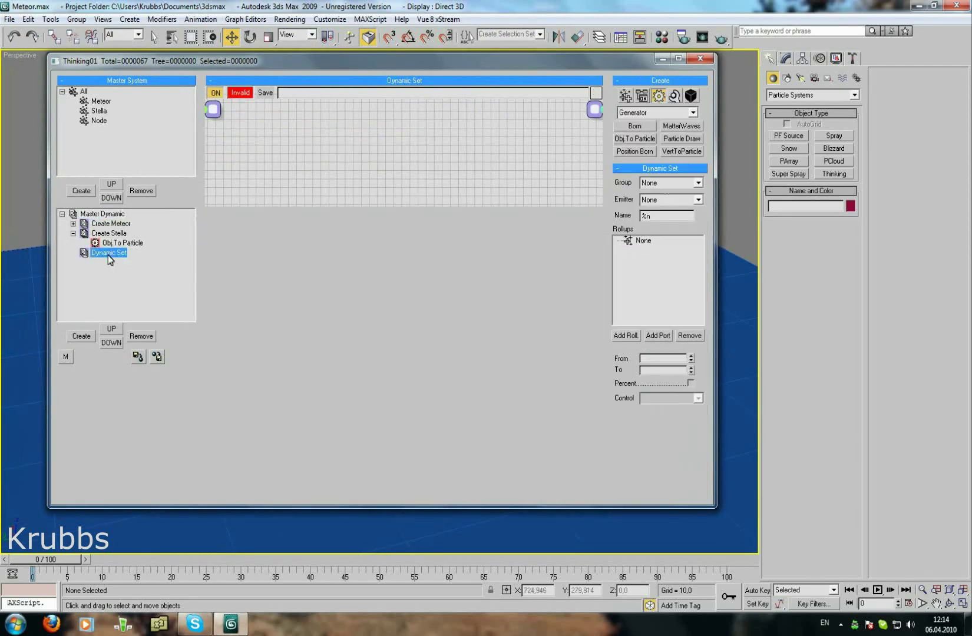
{"action": "type", "text": "Ate"}
{"action": "type", "text": "rea"}
{"action": "type", "text": "te Node"}
{"action": "key", "text": "Return"}
Add an Obj.To Particle node using Box01, assigned to the Node group
{"action": "left_click", "coordinate": [654, 112]}
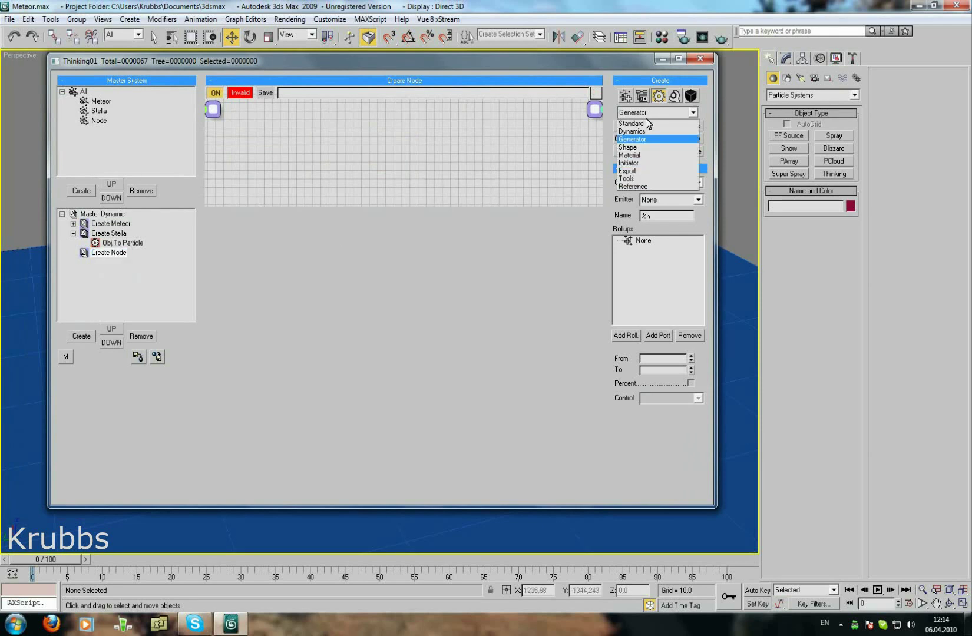
{"action": "left_click", "coordinate": [640, 137]}
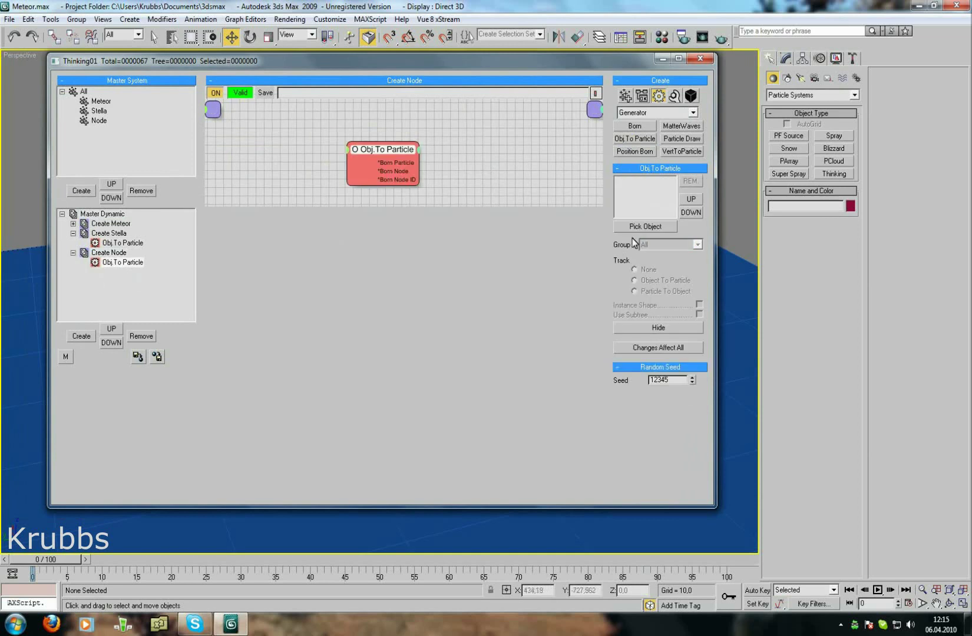
{"action": "left_click", "coordinate": [644, 226]}
{"action": "left_click", "coordinate": [731, 323]}
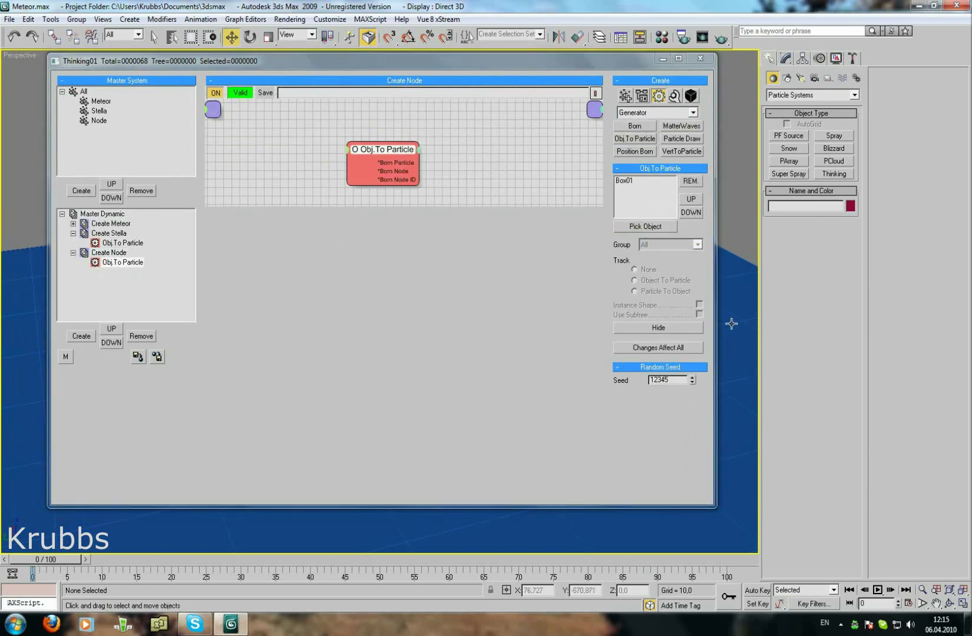
{"action": "left_click", "coordinate": [637, 185]}
{"action": "left_click", "coordinate": [652, 244]}
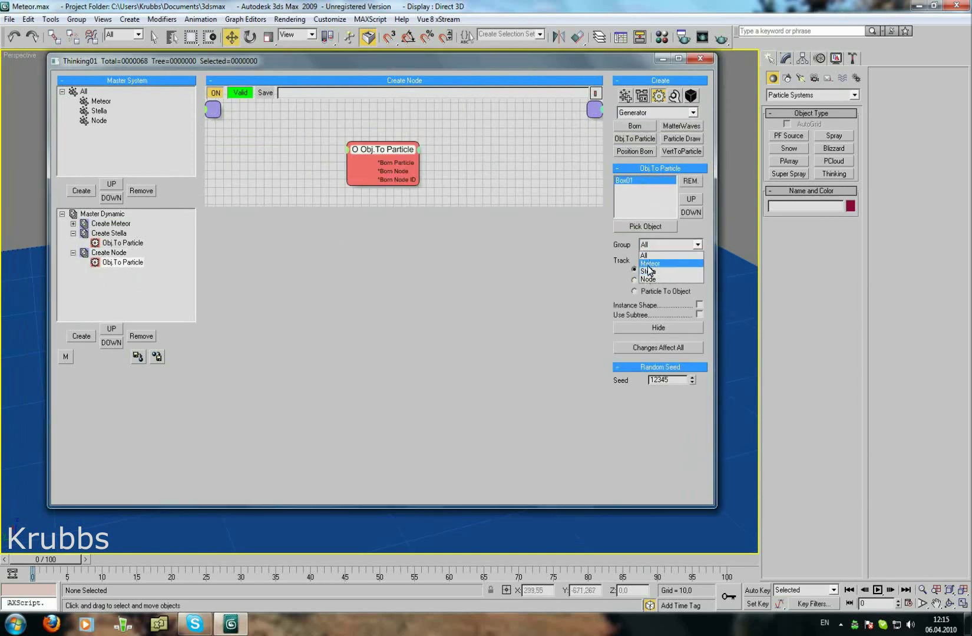
{"action": "left_click", "coordinate": [650, 279]}
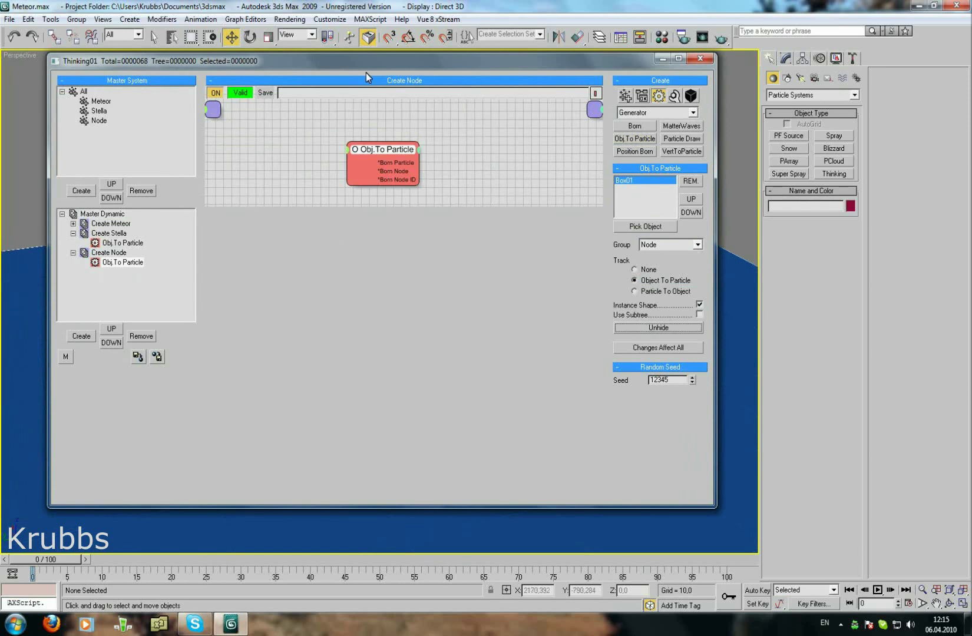
Move the Thinking01 window lower to reveal the scene
{"action": "mouse_move", "coordinate": [385, 66]}
{"action": "left_mouse_down"}
{"action": "mouse_move", "coordinate": [412, 362]}
{"action": "mouse_move", "coordinate": [351, 224]}
{"action": "left_mouse_up"}
{"action": "scroll", "coordinate": [466, 163], "scroll_direction": "down", "scroll_amount": 4}
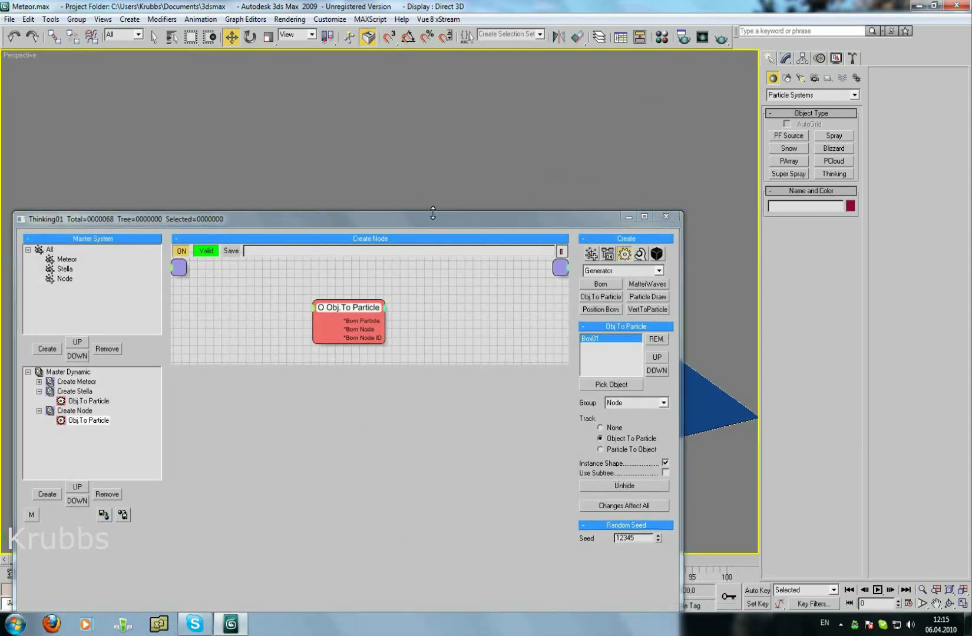
{"action": "mouse_move", "coordinate": [434, 215]}
{"action": "left_mouse_down"}
{"action": "mouse_move", "coordinate": [647, 408]}
{"action": "mouse_move", "coordinate": [569, 412]}
{"action": "mouse_move", "coordinate": [557, 419]}
{"action": "mouse_move", "coordinate": [547, 458]}
{"action": "mouse_move", "coordinate": [545, 143]}
{"action": "mouse_move", "coordinate": [506, 62]}
{"action": "left_mouse_up"}
Add a new dynamic set under Master Dynamic and name it Meteor Dinamics
{"action": "double_click", "coordinate": [126, 256]}
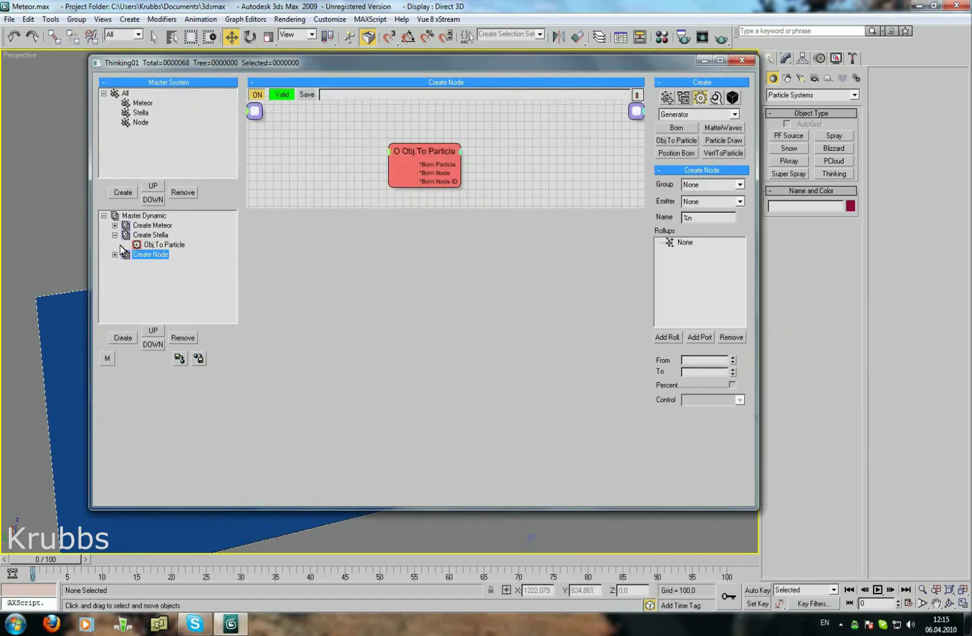
{"action": "left_click", "coordinate": [115, 236]}
{"action": "left_click", "coordinate": [144, 216]}
{"action": "left_click", "coordinate": [125, 337]}
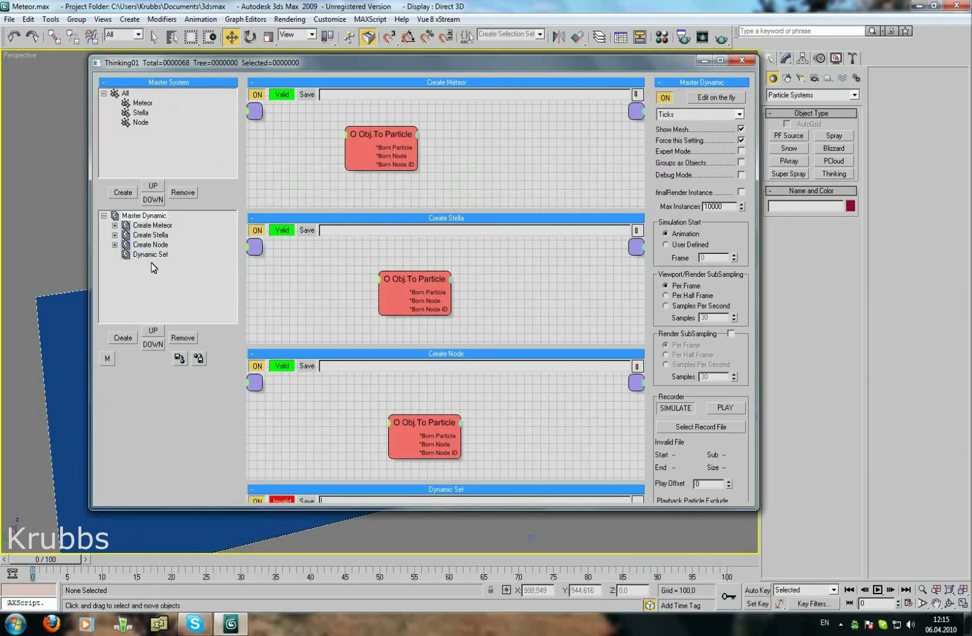
{"action": "left_click", "coordinate": [153, 256]}
{"action": "left_click", "coordinate": [157, 256]}
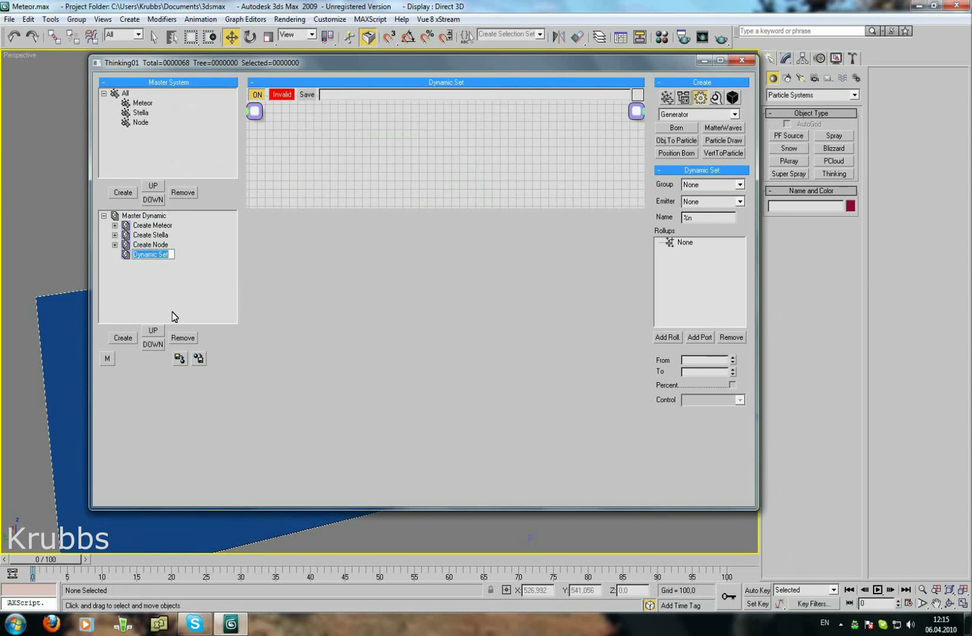
{"action": "type", "text": "Meteor Di"}
{"action": "key", "text": "Return"}
Place the Meteor group and a Velocity operator in the graph, wiring Meteor's Particle into Velocity
{"action": "mouse_move", "coordinate": [445, 68]}
{"action": "left_mouse_down"}
{"action": "mouse_move", "coordinate": [282, 163]}
{"action": "mouse_move", "coordinate": [99, 553]}
{"action": "mouse_move", "coordinate": [250, 82]}
{"action": "left_mouse_up"}
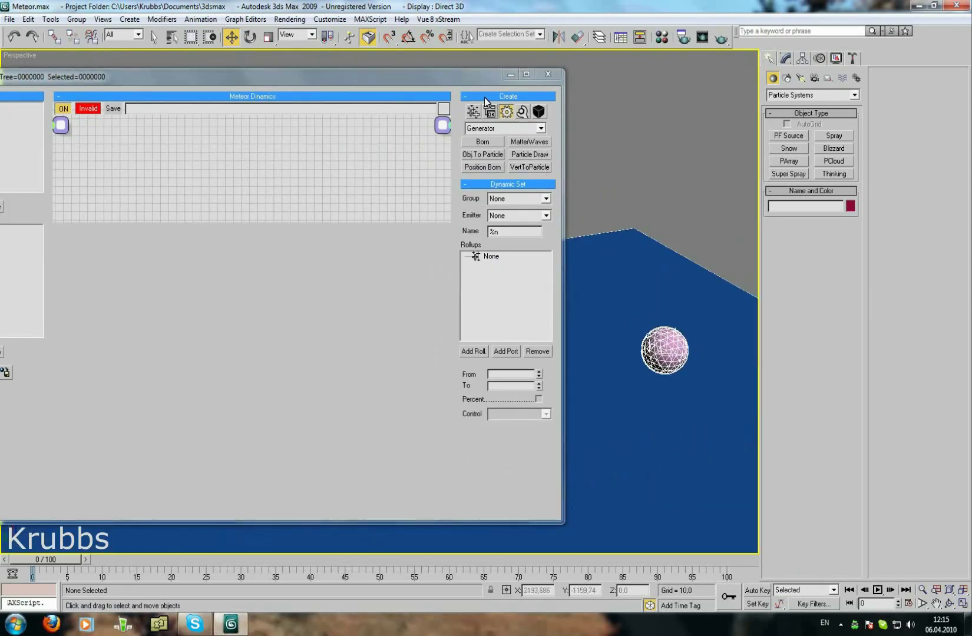
{"action": "left_click", "coordinate": [474, 112]}
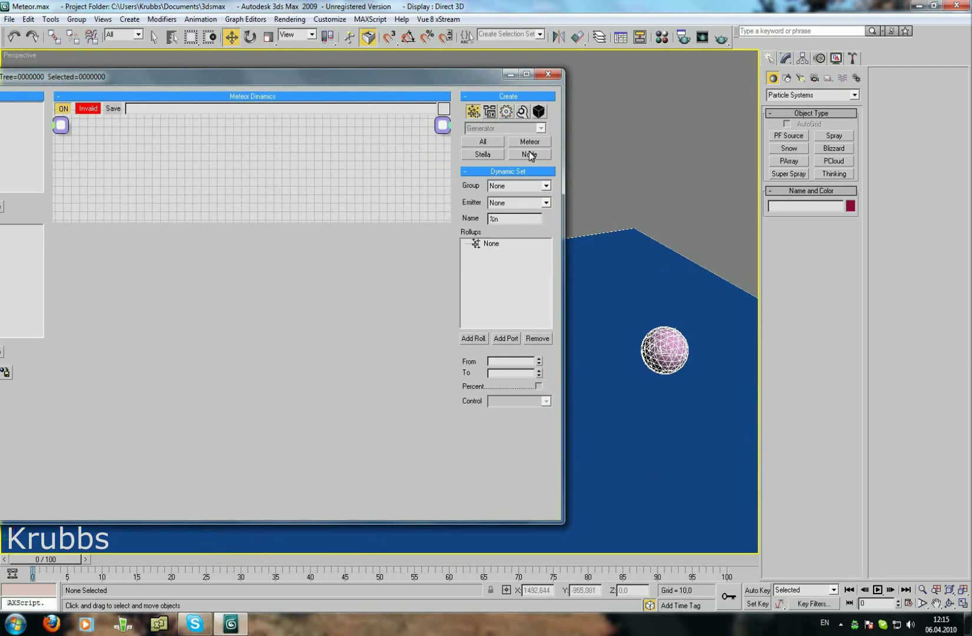
{"action": "left_click_drag", "start_coordinate": [530, 142], "coordinate": [191, 169]}
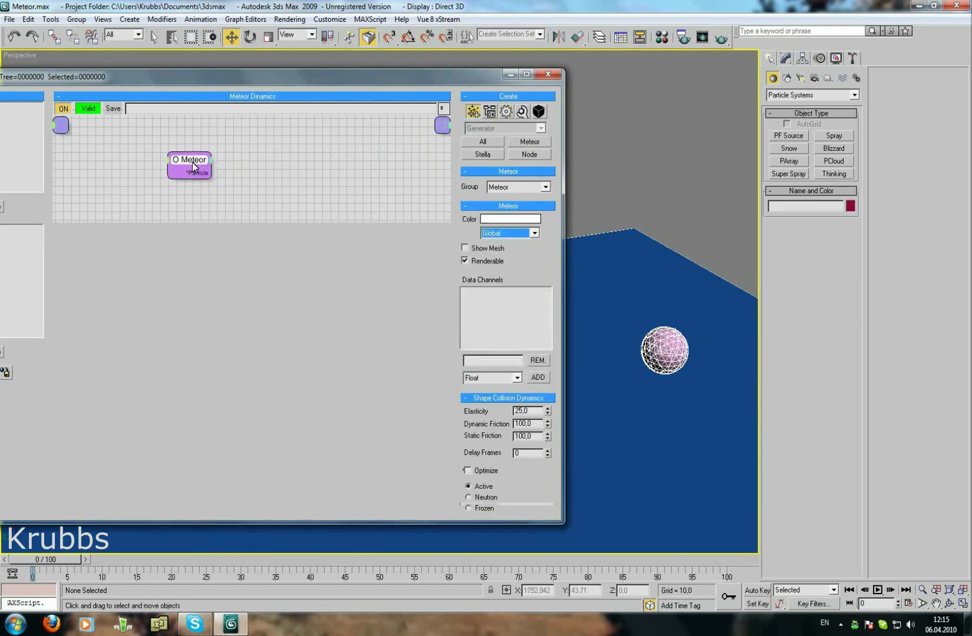
{"action": "left_click", "coordinate": [491, 115]}
{"action": "left_click", "coordinate": [492, 129]}
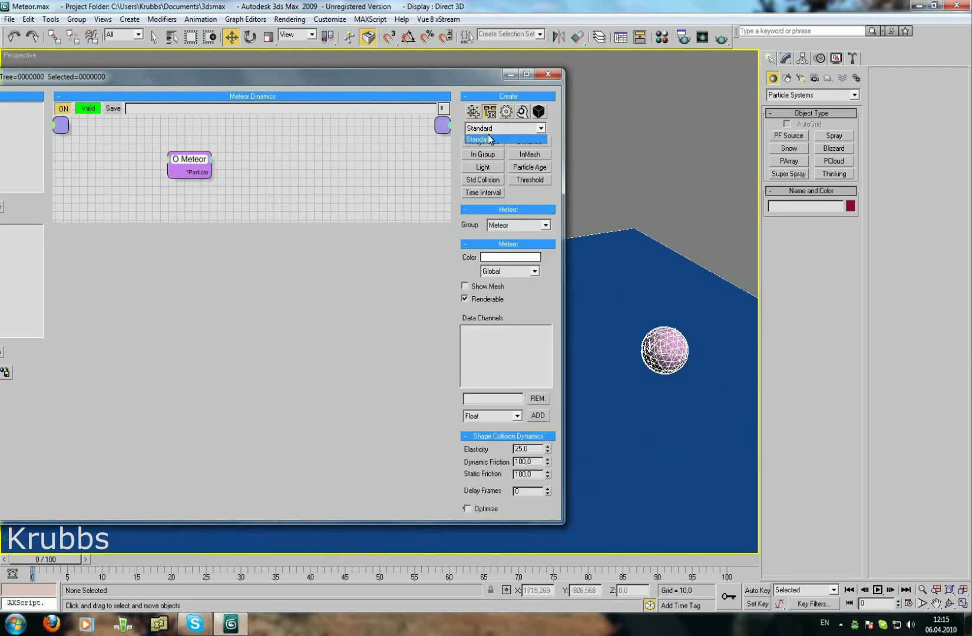
{"action": "left_click", "coordinate": [505, 115]}
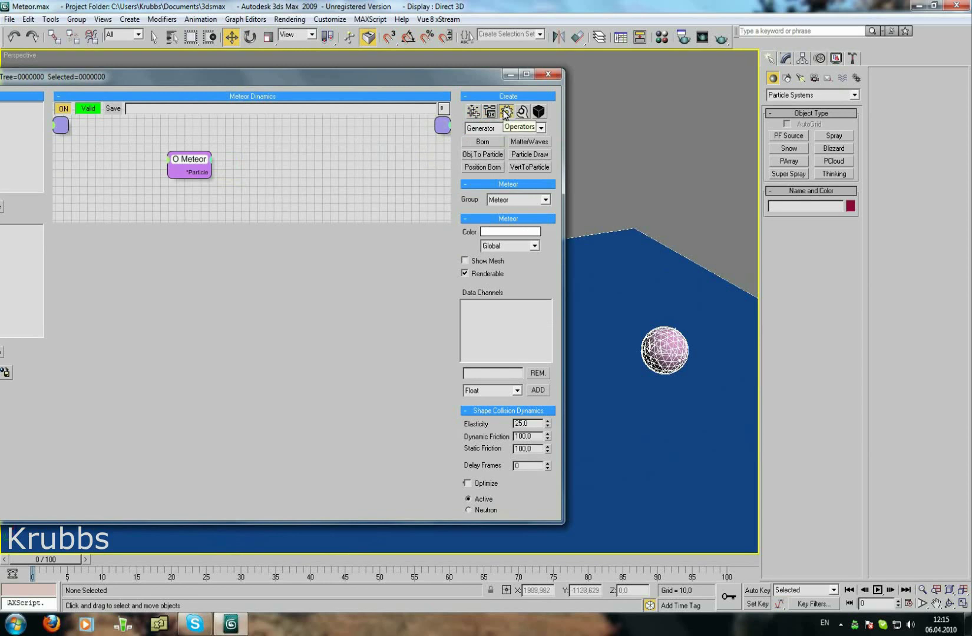
{"action": "left_click", "coordinate": [504, 128]}
{"action": "left_click", "coordinate": [498, 138]}
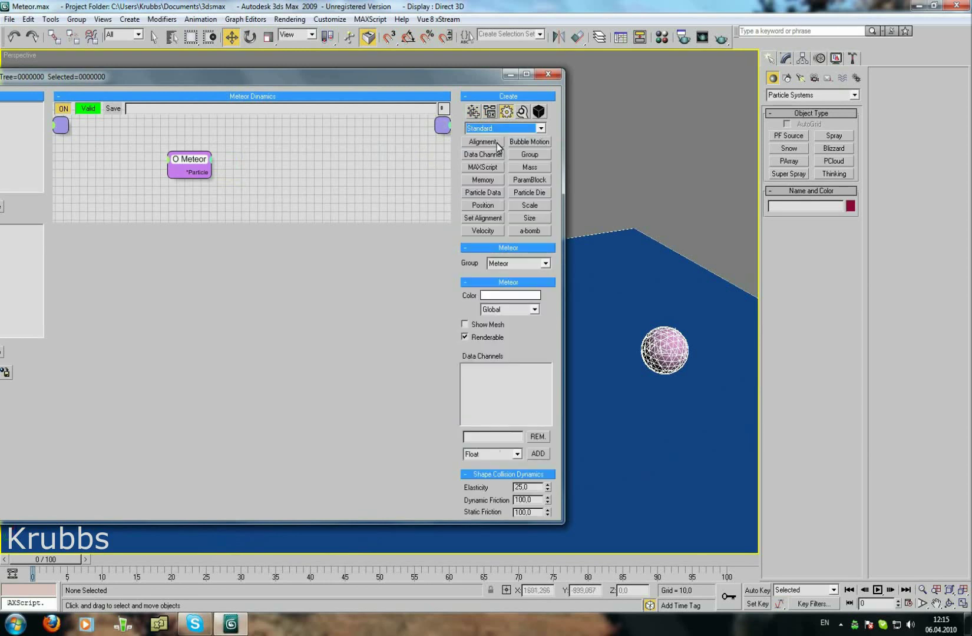
{"action": "left_click", "coordinate": [477, 231]}
{"action": "left_click", "coordinate": [314, 154]}
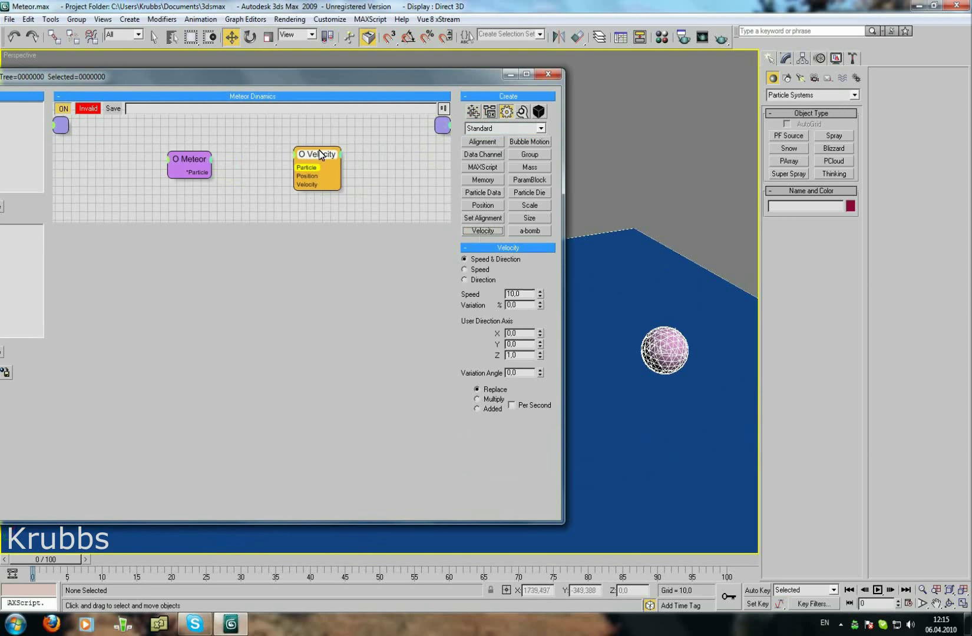
{"action": "left_click_drag", "start_coordinate": [202, 178], "coordinate": [314, 166]}
Add an unconnected Point3 helper node below Meteor and tidy the node layout
{"action": "left_click", "coordinate": [521, 112]}
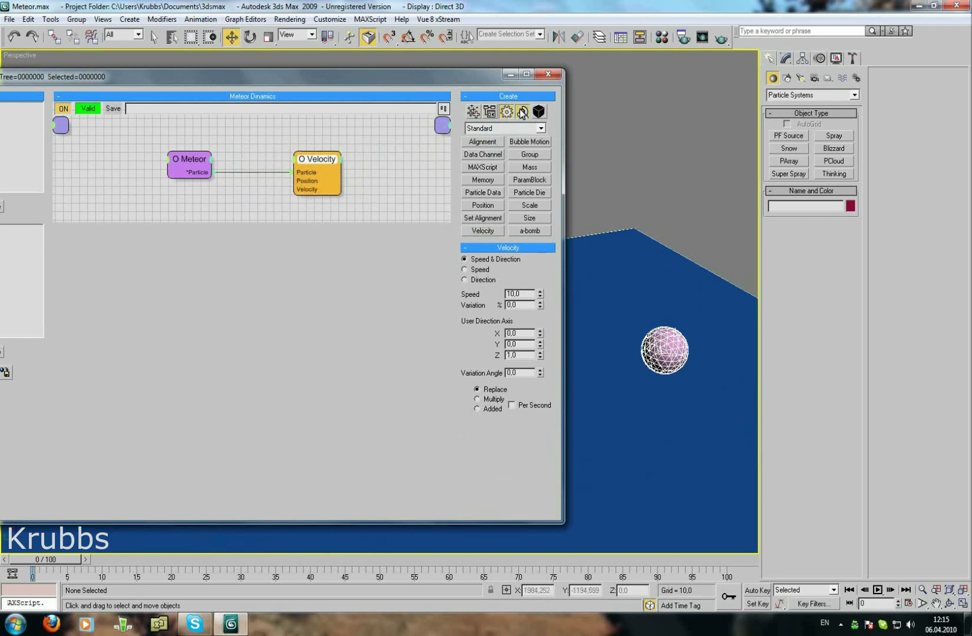
{"action": "left_click", "coordinate": [486, 247]}
{"action": "left_click", "coordinate": [233, 196]}
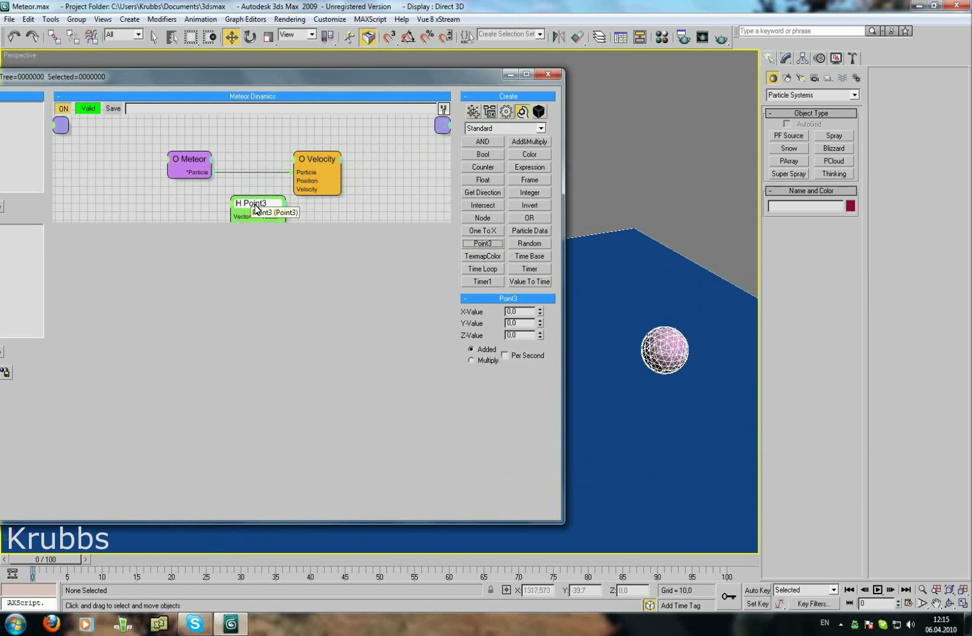
{"action": "mouse_move", "coordinate": [288, 205]}
{"action": "left_mouse_down"}
{"action": "mouse_move", "coordinate": [237, 204]}
{"action": "mouse_move", "coordinate": [283, 396]}
{"action": "left_mouse_up"}
{"action": "left_click_drag", "start_coordinate": [146, 184], "coordinate": [328, 323]}
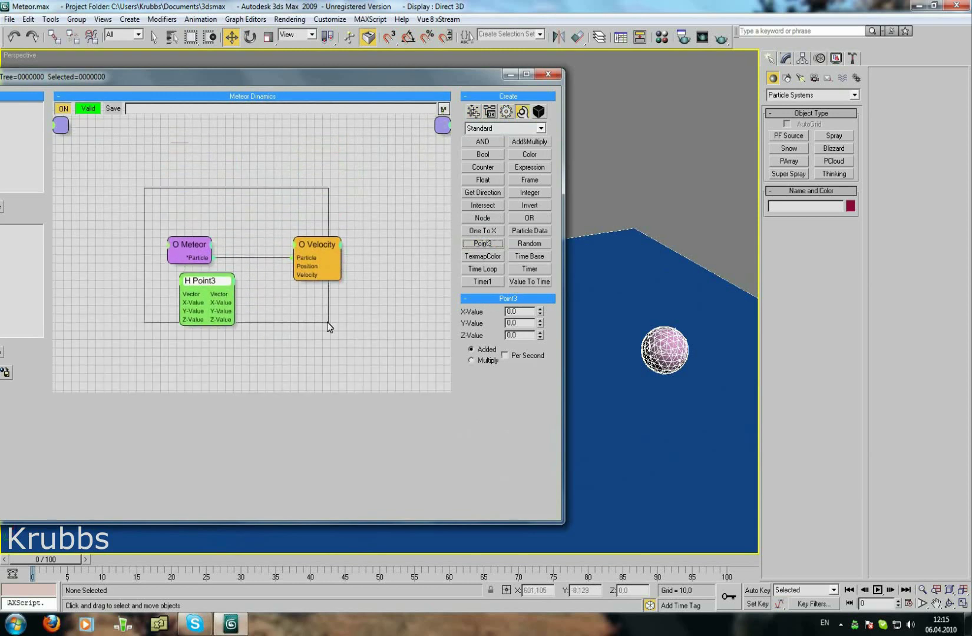
{"action": "mouse_move", "coordinate": [325, 255]}
{"action": "left_mouse_down"}
{"action": "mouse_move", "coordinate": [305, 203]}
{"action": "mouse_move", "coordinate": [325, 238]}
{"action": "left_mouse_up"}
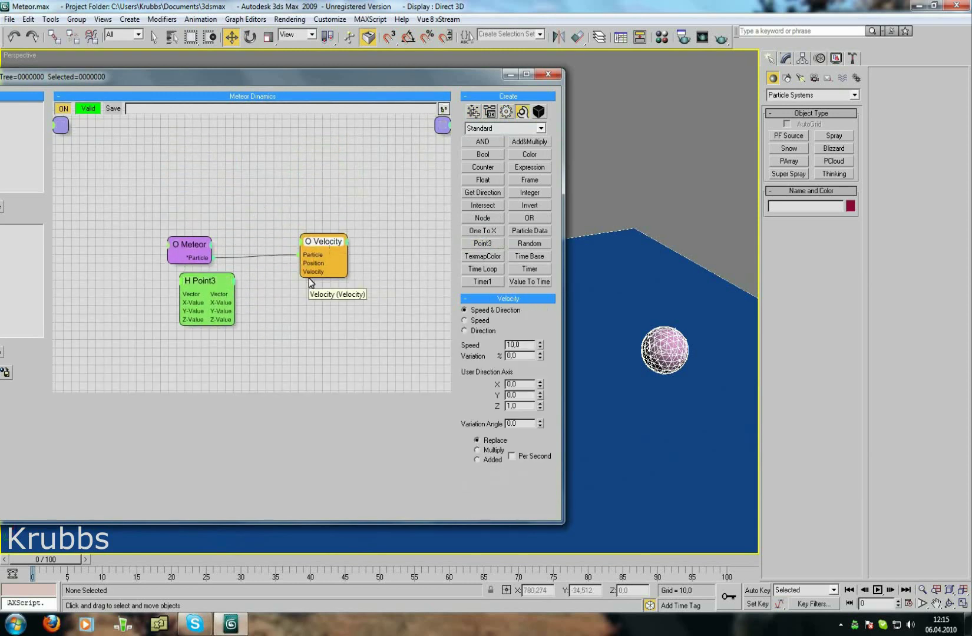
{"action": "middle_click_drag", "start_coordinate": [297, 302], "coordinate": [264, 247]}
{"action": "left_click", "coordinate": [198, 232]}
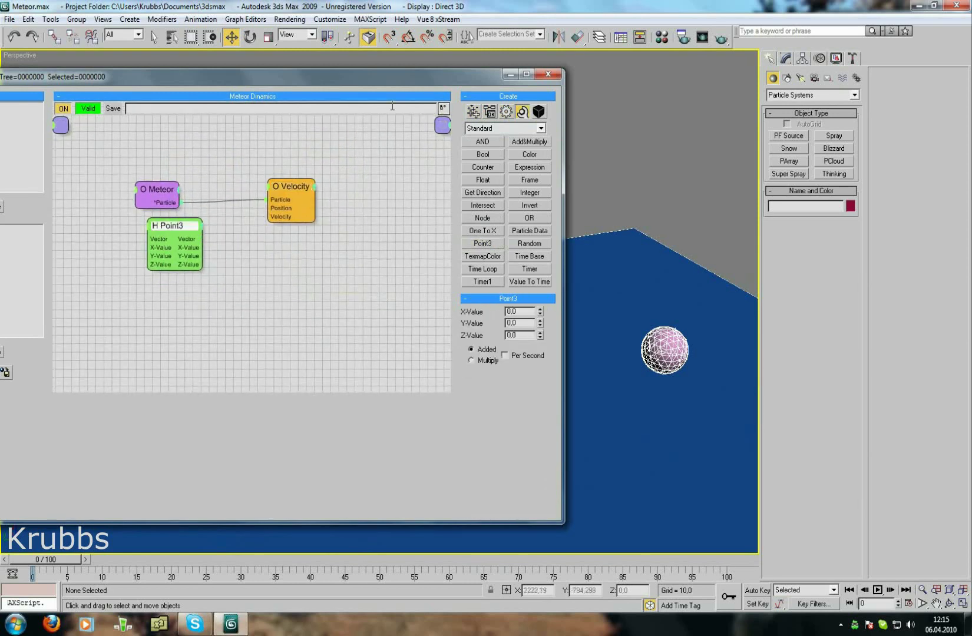
Wire Point3's Vector output into the Velocity node's Velocity input
{"action": "mouse_move", "coordinate": [400, 86]}
{"action": "left_mouse_down"}
{"action": "mouse_move", "coordinate": [412, 47]}
{"action": "mouse_move", "coordinate": [387, 33]}
{"action": "mouse_move", "coordinate": [256, 38]}
{"action": "left_mouse_up"}
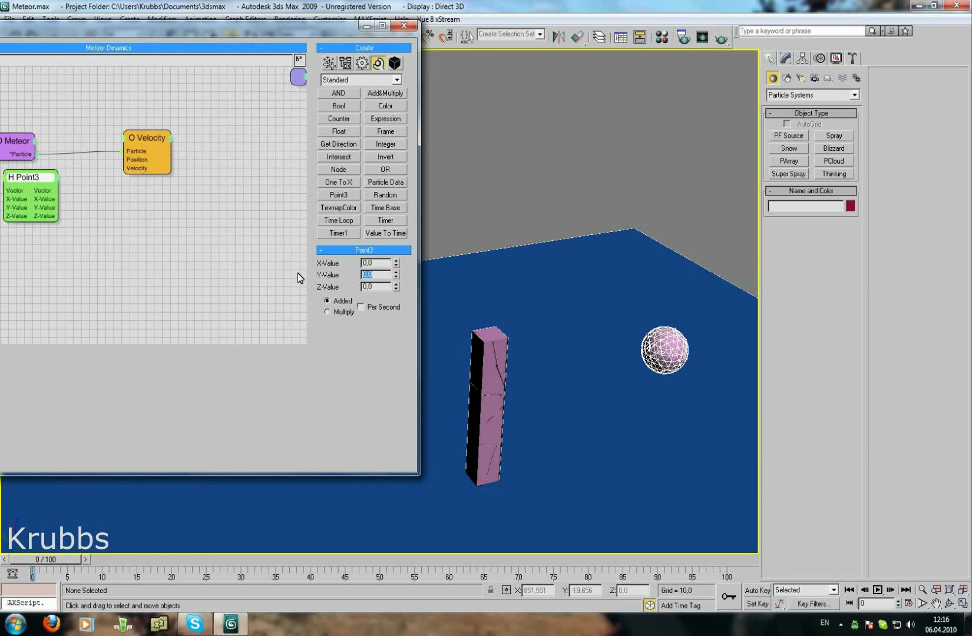
{"action": "type", "text": "1"}
{"action": "left_click_drag", "start_coordinate": [57, 190], "coordinate": [134, 172]}
{"action": "left_click_drag", "start_coordinate": [55, 557], "coordinate": [3, 576]}
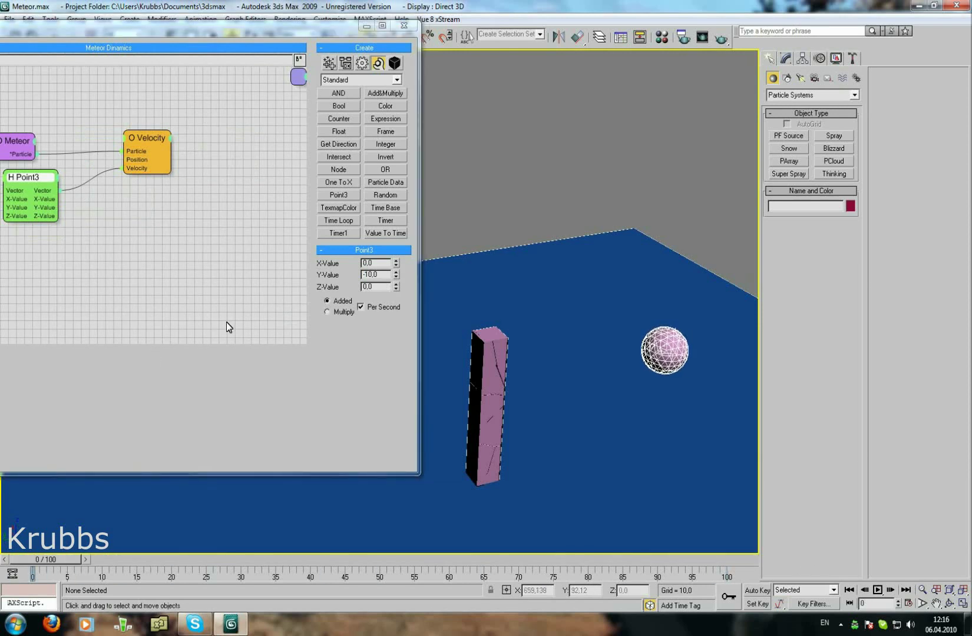
Set the Point3 Y-value to 1000 per second and preview the meteor flying through the tower
{"action": "left_click", "coordinate": [373, 278]}
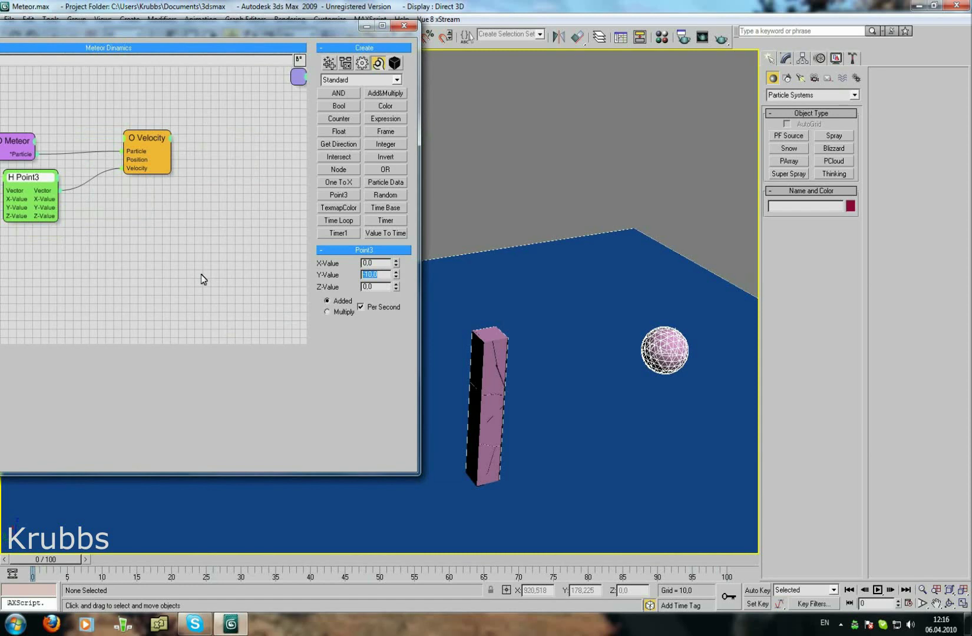
{"action": "type", "text": "100"}
{"action": "key", "text": "Return"}
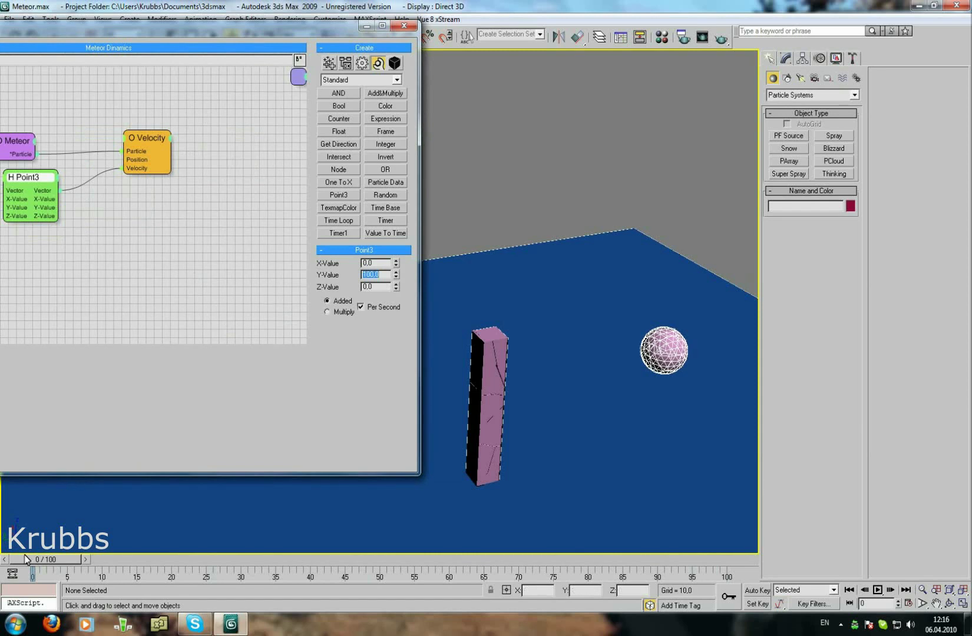
{"action": "left_click_drag", "start_coordinate": [26, 560], "coordinate": [677, 560]}
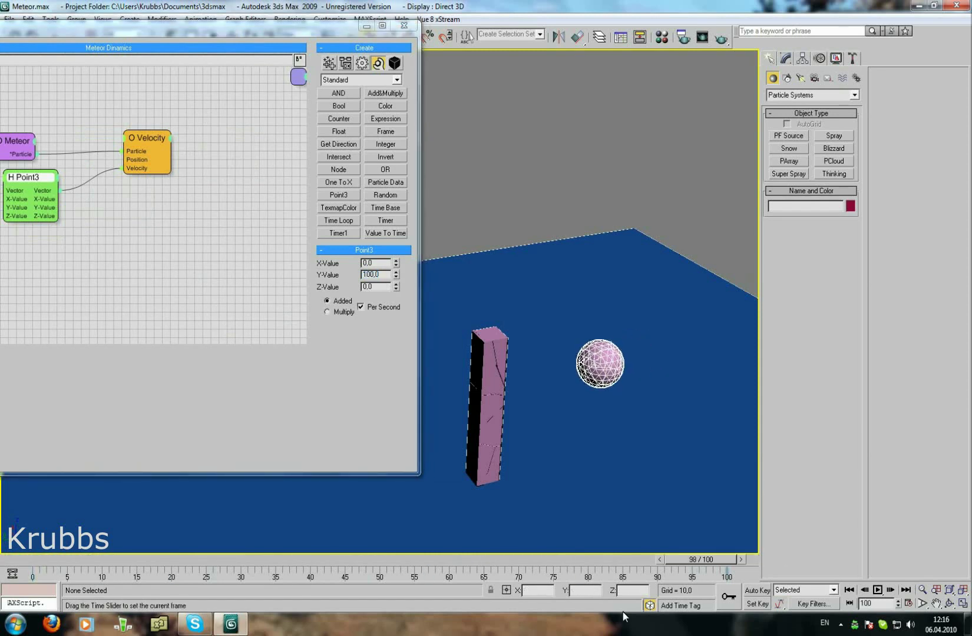
{"action": "key", "text": "Home"}
{"action": "left_click", "coordinate": [362, 275]}
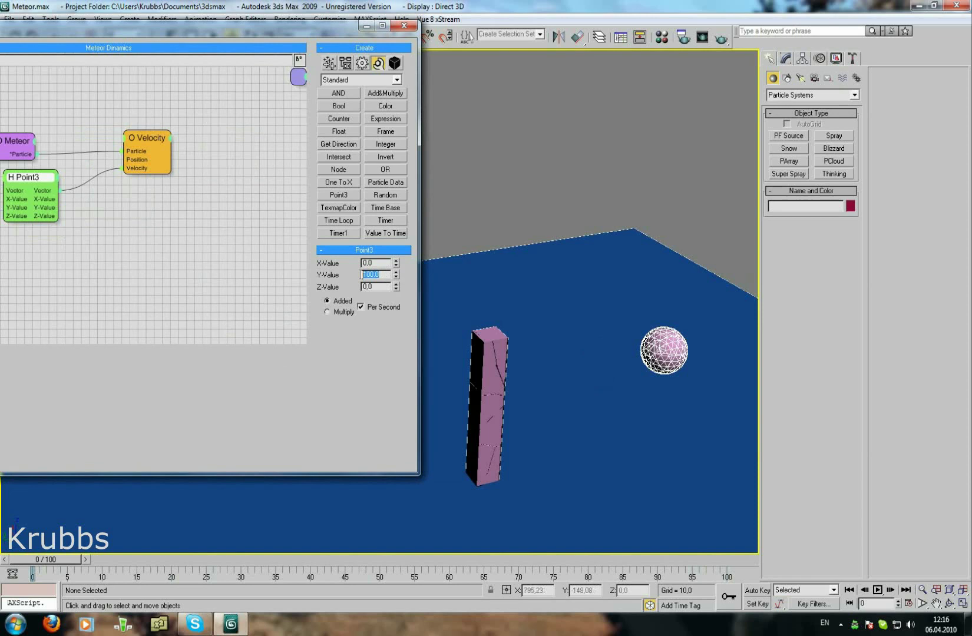
{"action": "double_click", "coordinate": [375, 275]}
{"action": "type", "text": "1000"}
{"action": "key", "text": "Return"}
{"action": "mouse_move", "coordinate": [55, 563]}
{"action": "left_mouse_down"}
{"action": "mouse_move", "coordinate": [306, 568]}
{"action": "mouse_move", "coordinate": [17, 592]}
{"action": "left_mouse_up"}
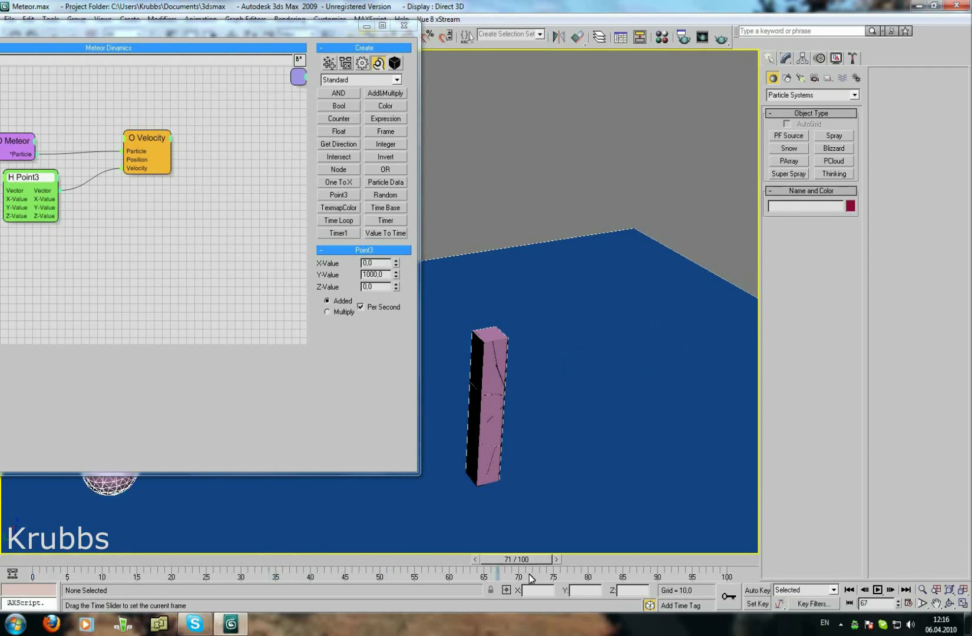
{"action": "middle_click_drag", "start_coordinate": [442, 397], "coordinate": [502, 350]}
Set the animation length to 1000 frames in Time Configuration and scrub to check
{"action": "scroll", "coordinate": [502, 350], "scroll_direction": "down", "scroll_amount": 2}
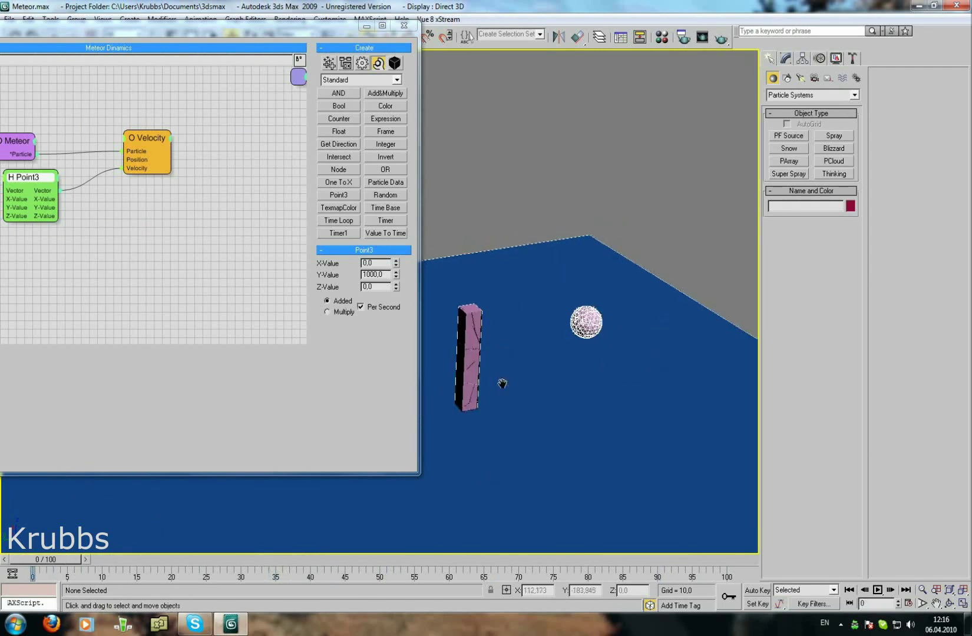
{"action": "left_click", "coordinate": [908, 605]}
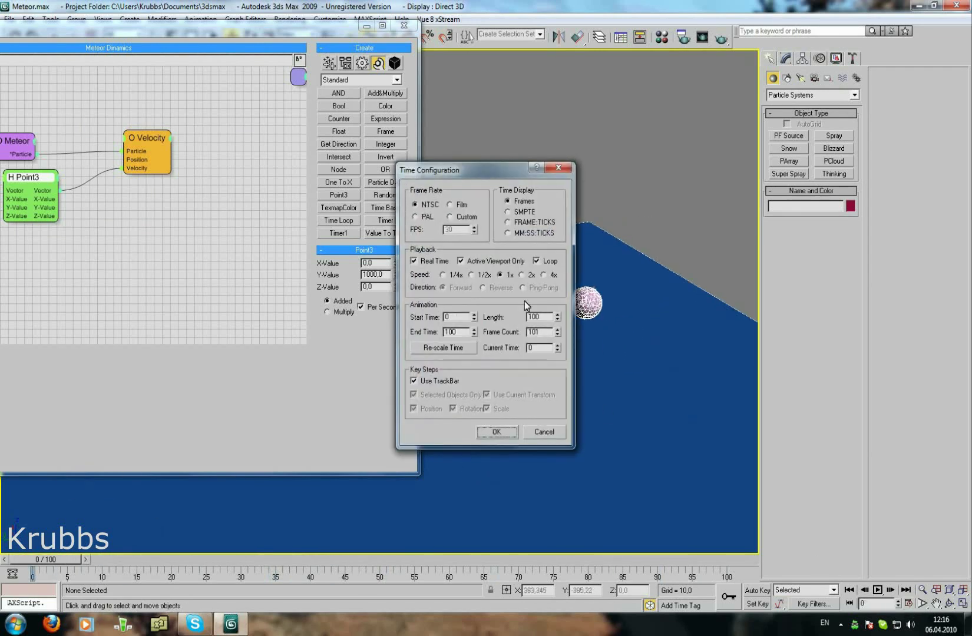
{"action": "type", "text": "0"}
{"action": "key", "text": "Return"}
{"action": "scroll", "coordinate": [513, 370], "scroll_direction": "up", "scroll_amount": 2}
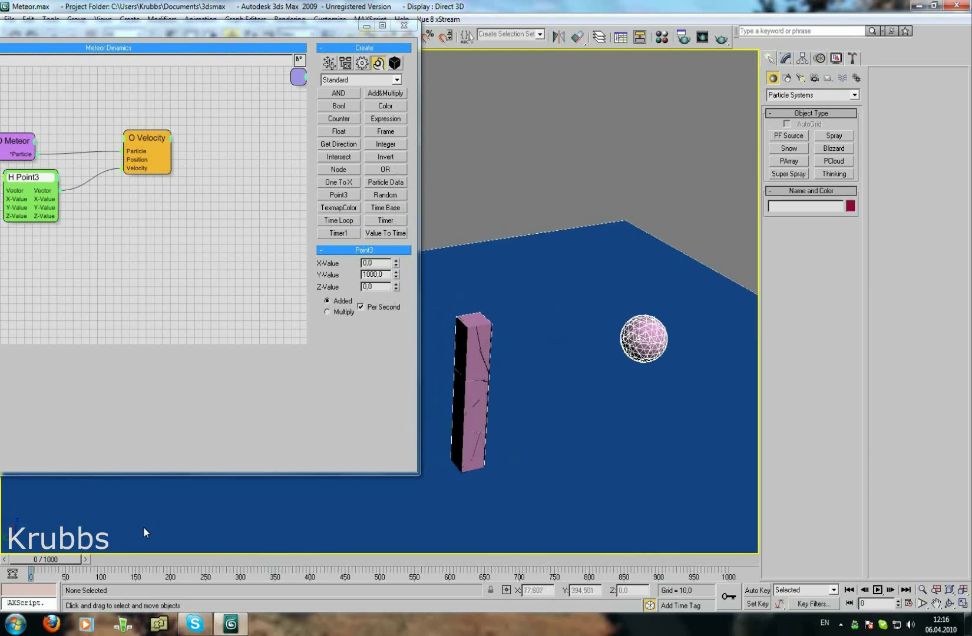
{"action": "mouse_move", "coordinate": [111, 558]}
{"action": "left_mouse_down"}
{"action": "mouse_move", "coordinate": [96, 559]}
{"action": "mouse_move", "coordinate": [201, 559]}
{"action": "mouse_move", "coordinate": [31, 573]}
{"action": "left_mouse_up"}
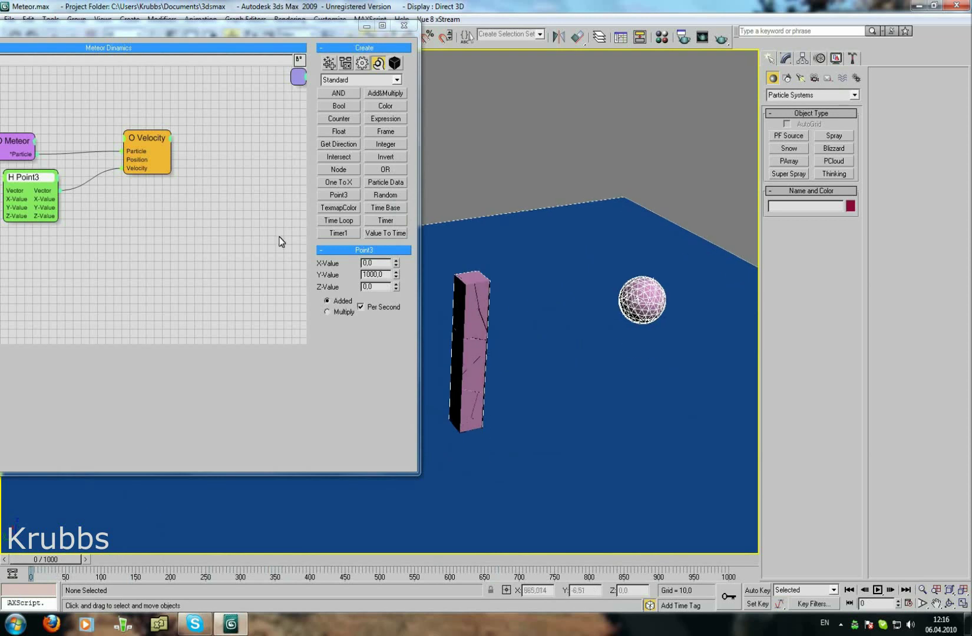
{"action": "mouse_move", "coordinate": [208, 36]}
{"action": "left_mouse_down"}
{"action": "mouse_move", "coordinate": [322, 63]}
{"action": "mouse_move", "coordinate": [365, 63]}
{"action": "left_mouse_up"}
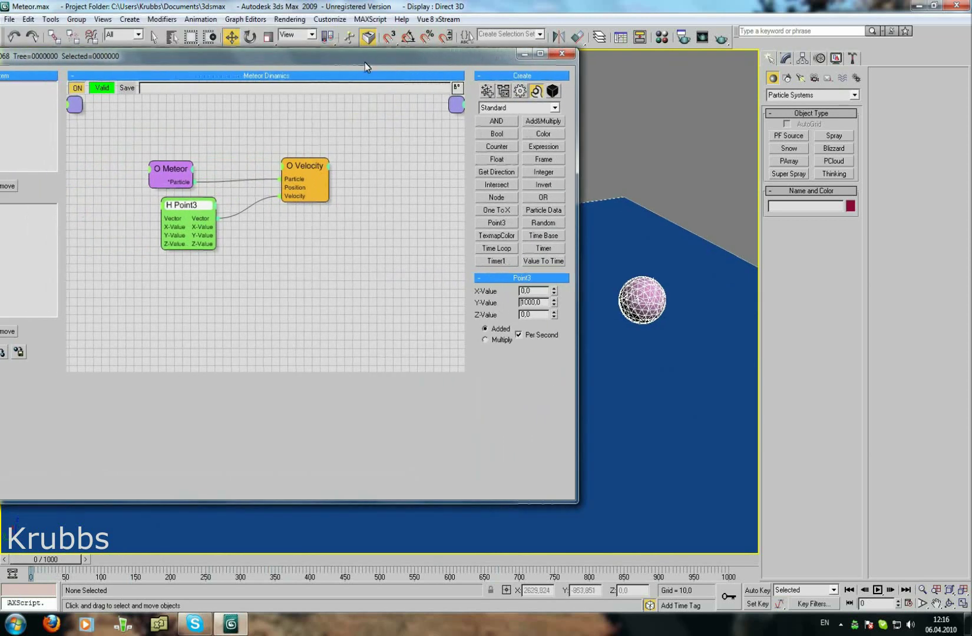
Add a Time Interval condition whose end frame is the meteor's impact frame, around frame 25
{"action": "left_click", "coordinate": [241, 134]}
{"action": "left_click", "coordinate": [239, 182]}
{"action": "left_click_drag", "start_coordinate": [313, 172], "coordinate": [315, 176]}
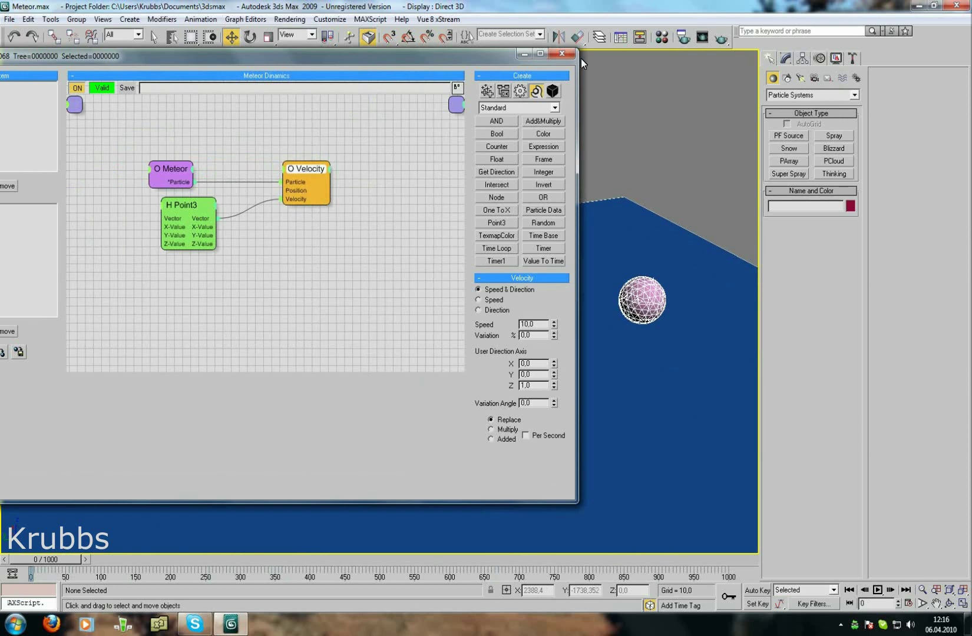
{"action": "left_click_drag", "start_coordinate": [497, 53], "coordinate": [495, 56]}
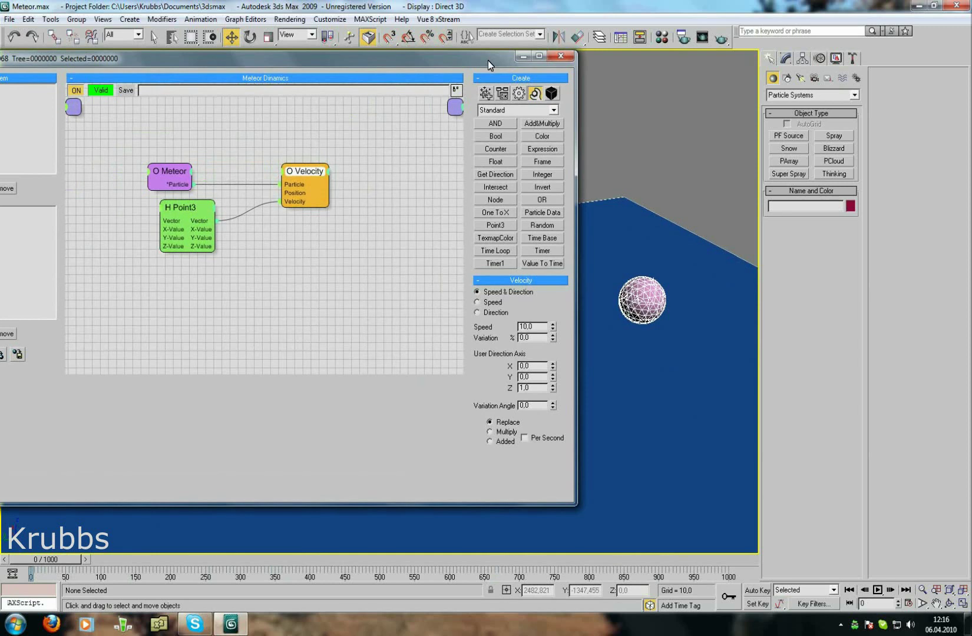
{"action": "left_click", "coordinate": [502, 93]}
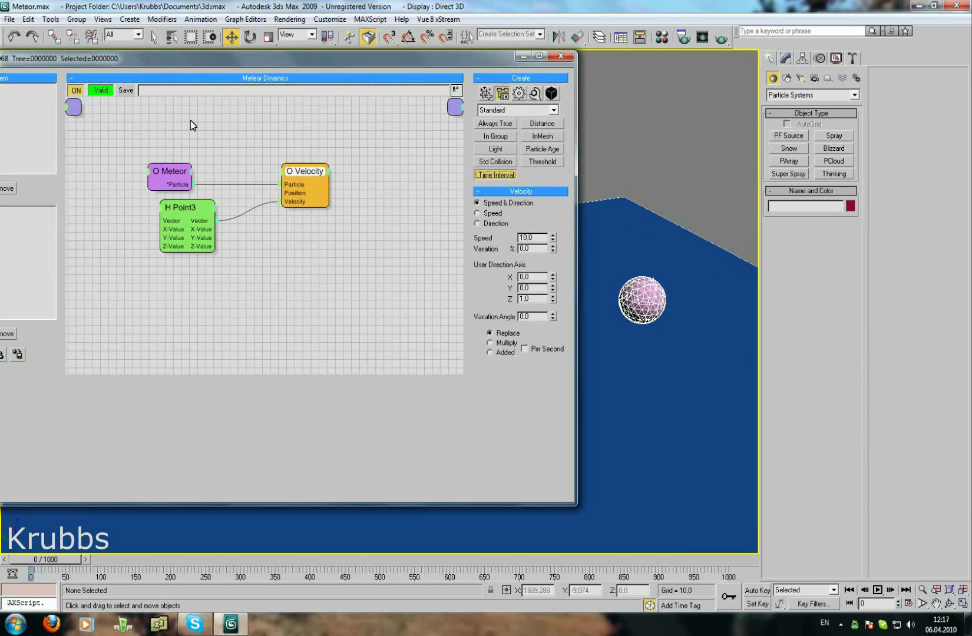
{"action": "left_click", "coordinate": [206, 127]}
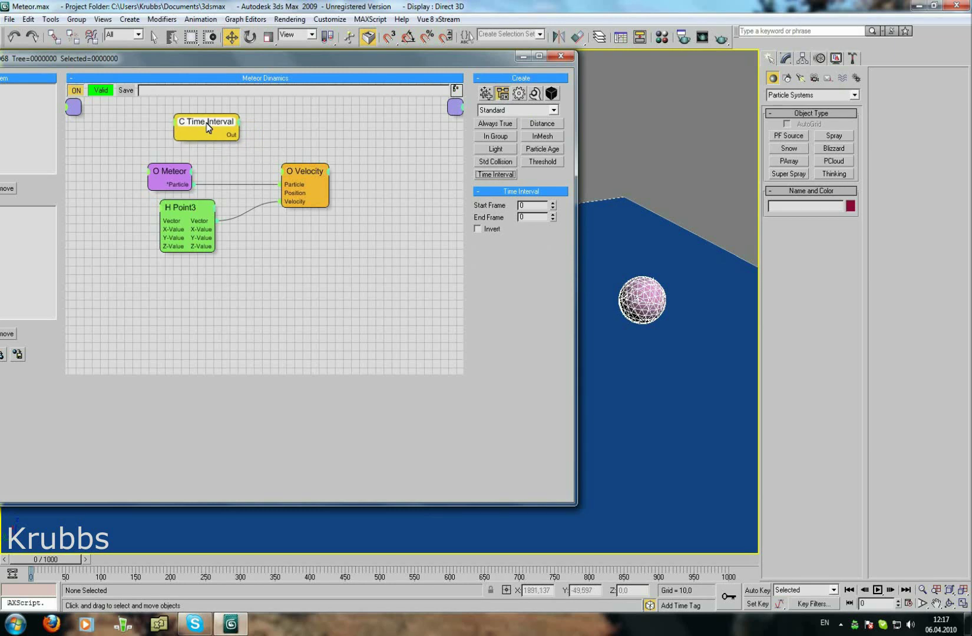
{"action": "left_click", "coordinate": [533, 219]}
{"action": "left_click_drag", "start_coordinate": [59, 561], "coordinate": [80, 561]}
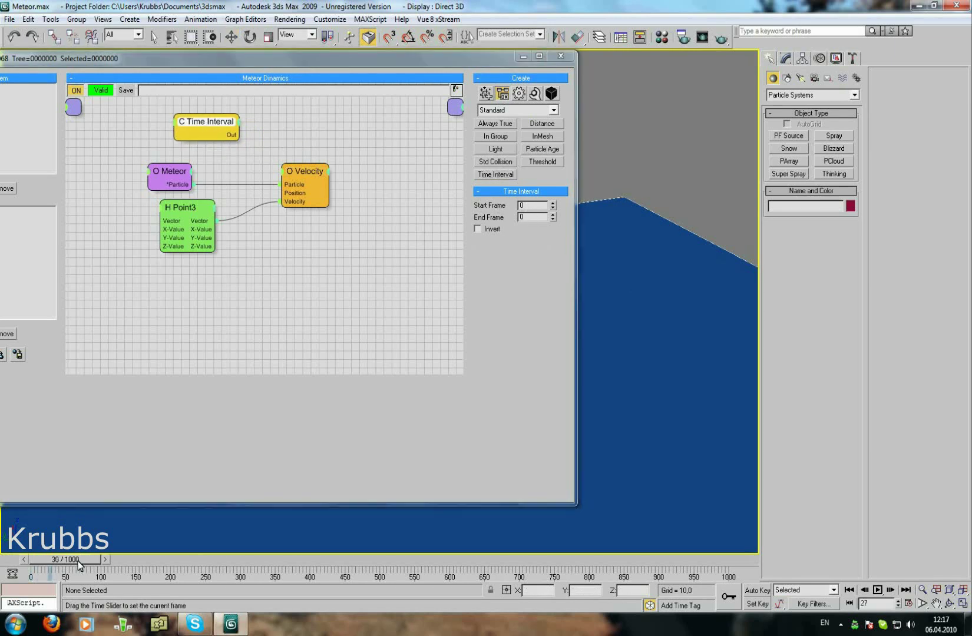
{"action": "mouse_move", "coordinate": [416, 59]}
{"action": "left_mouse_down"}
{"action": "mouse_move", "coordinate": [390, 72]}
{"action": "mouse_move", "coordinate": [77, 58]}
{"action": "left_mouse_up"}
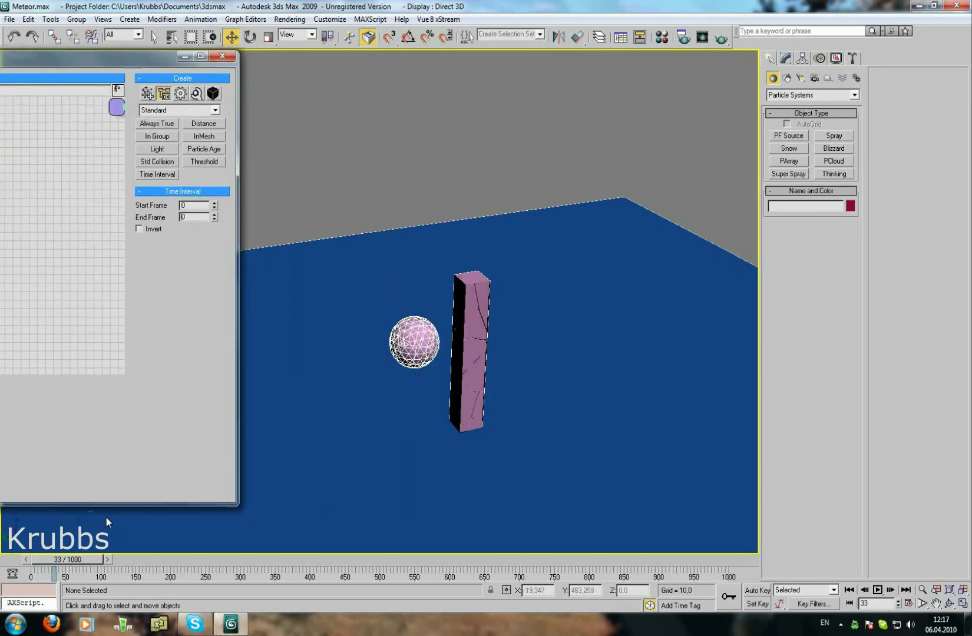
{"action": "left_click_drag", "start_coordinate": [68, 561], "coordinate": [61, 559]}
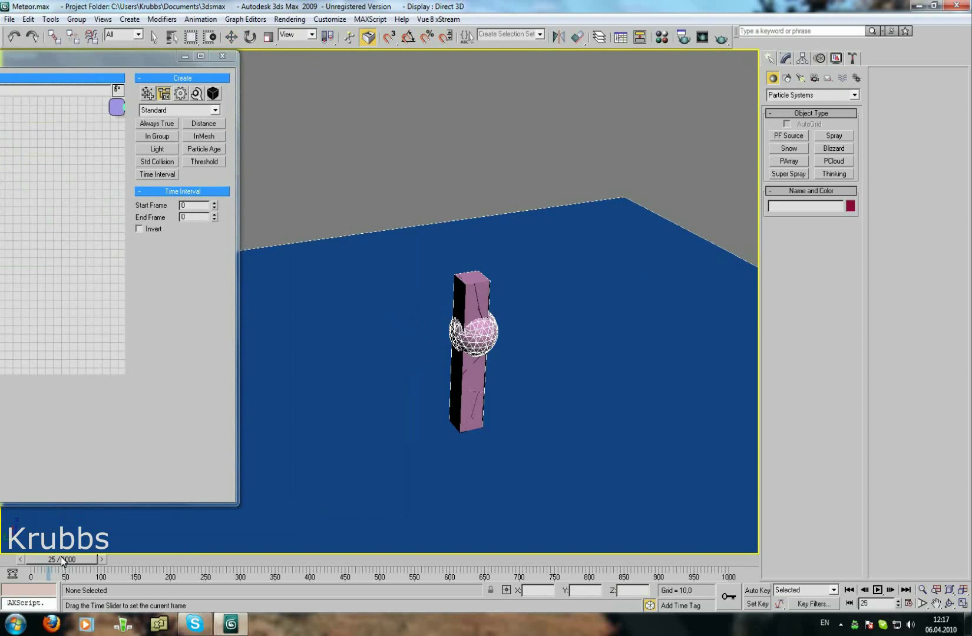
{"action": "key", "text": "w"}
{"action": "left_click", "coordinate": [199, 219]}
{"action": "type", "text": "25"}
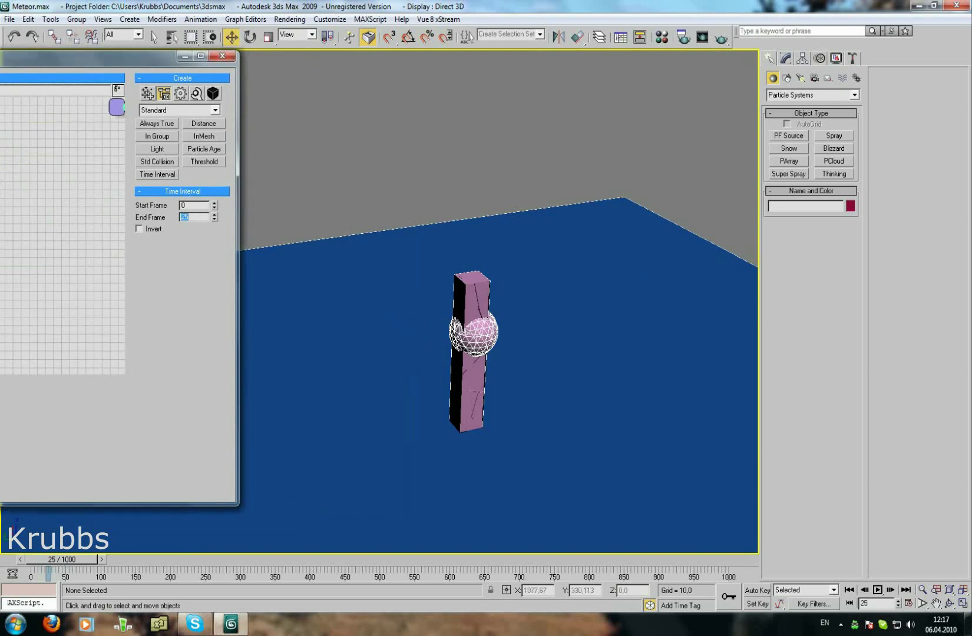
Expose the Velocity node's ON input and wire Time Interval's Out into it
{"action": "double_click", "coordinate": [144, 59]}
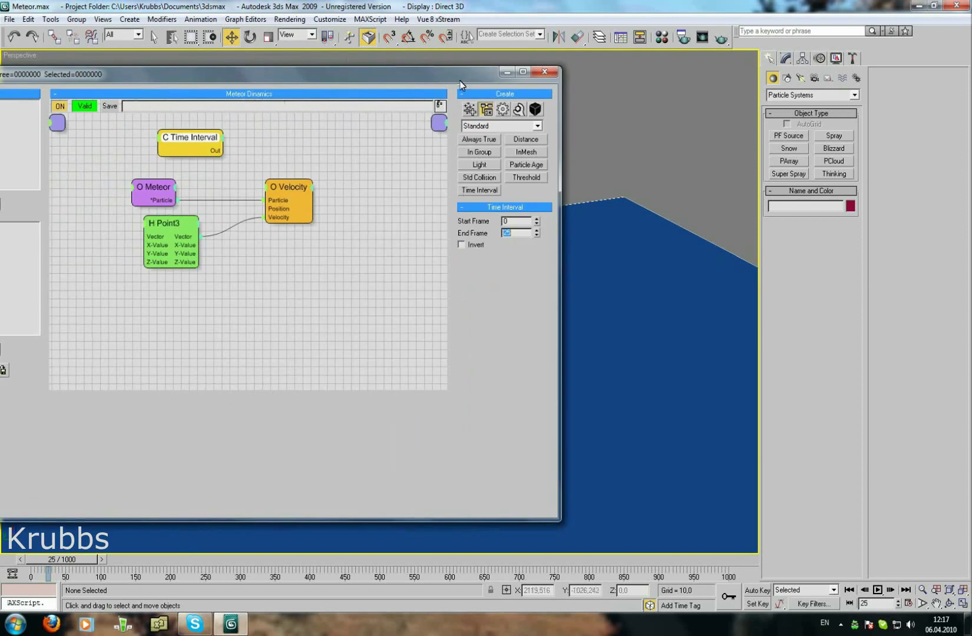
{"action": "left_click", "coordinate": [289, 186]}
{"action": "right_click", "coordinate": [268, 187]}
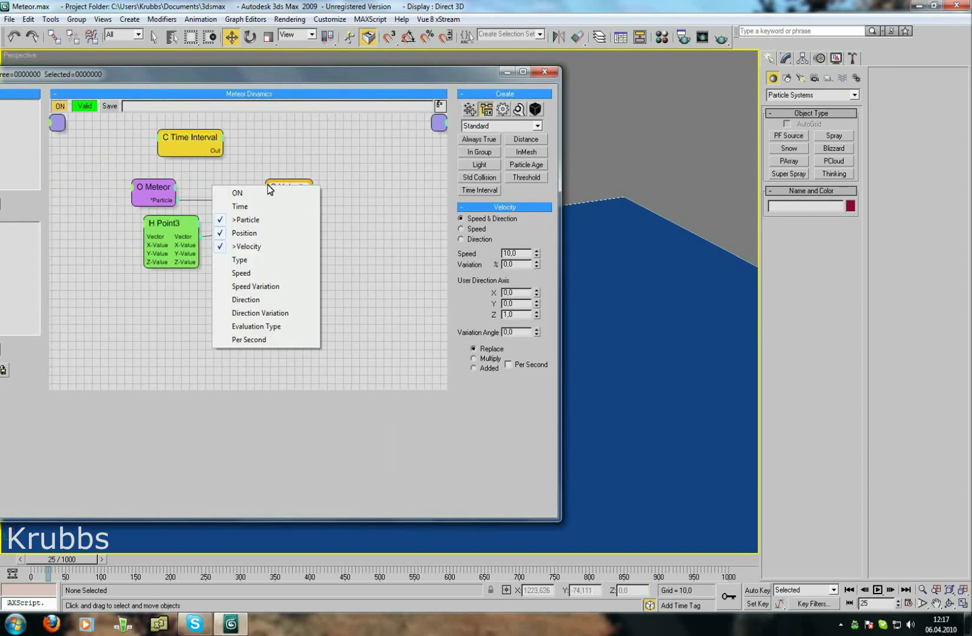
{"action": "left_click", "coordinate": [262, 192]}
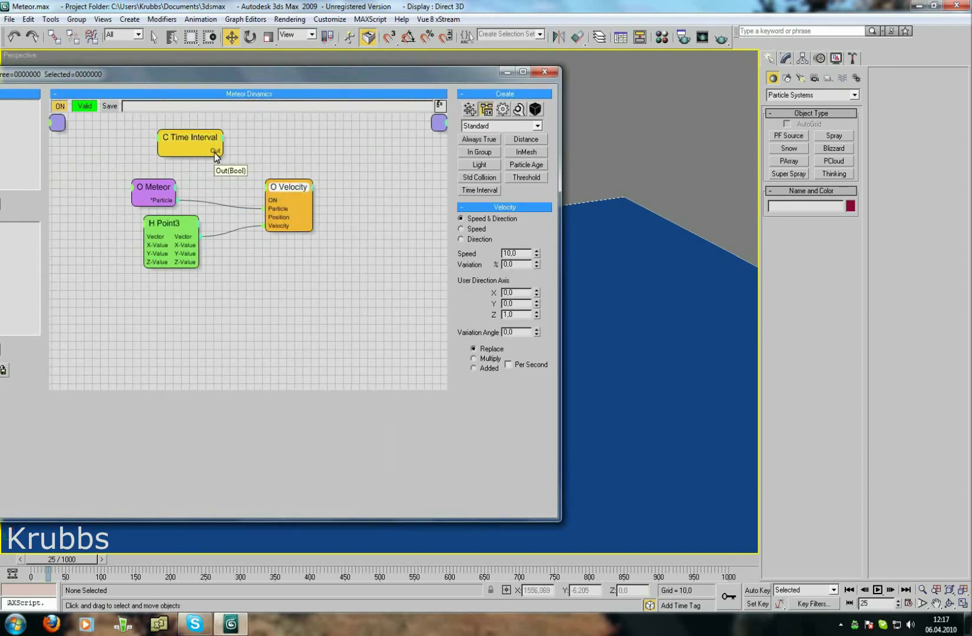
{"action": "mouse_move", "coordinate": [265, 201]}
{"action": "left_mouse_down"}
{"action": "mouse_move", "coordinate": [224, 151]}
{"action": "mouse_move", "coordinate": [287, 178]}
{"action": "left_mouse_up"}
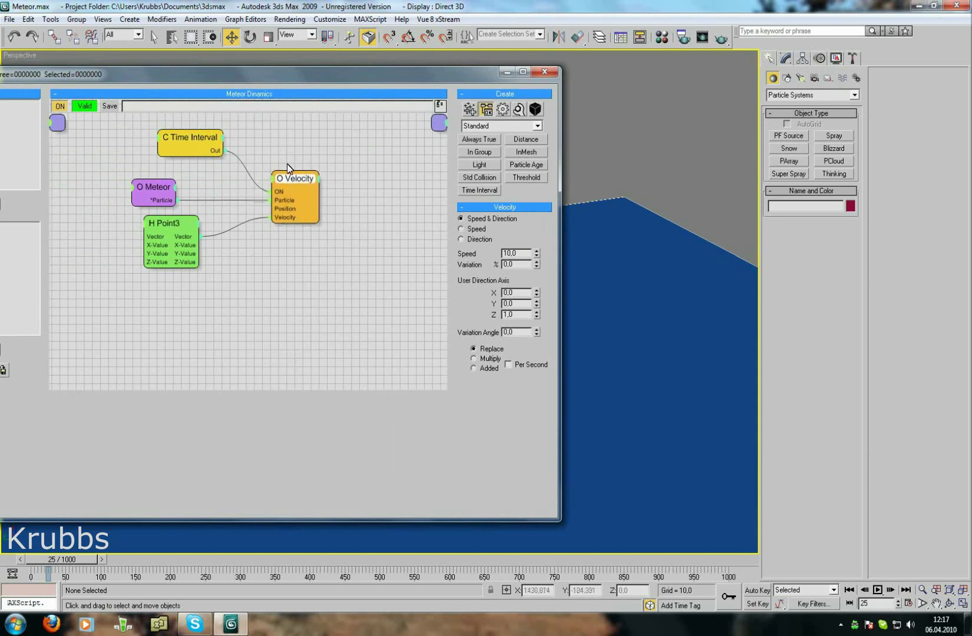
{"action": "left_click", "coordinate": [287, 164]}
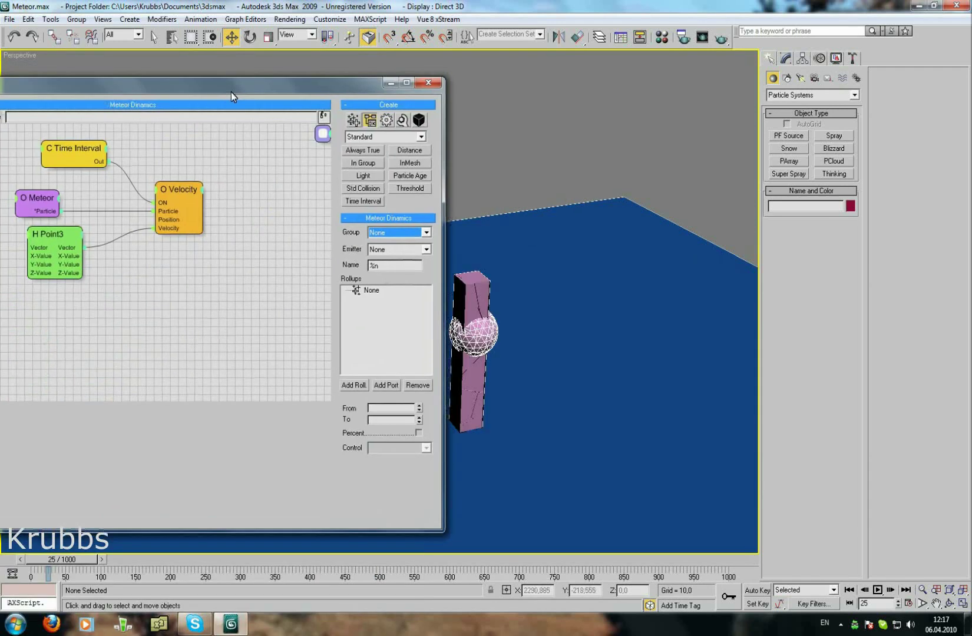
{"action": "left_click_drag", "start_coordinate": [341, 74], "coordinate": [487, 82]}
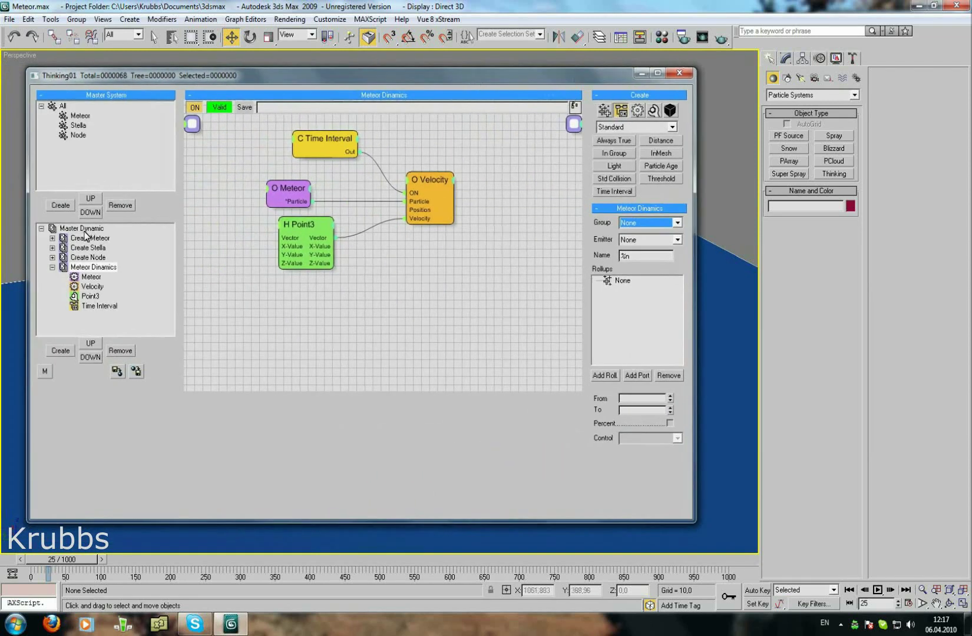
Create a Meteor Crush dynamic set and place the Meteor group node in it
{"action": "left_click", "coordinate": [51, 267]}
{"action": "left_click", "coordinate": [74, 228]}
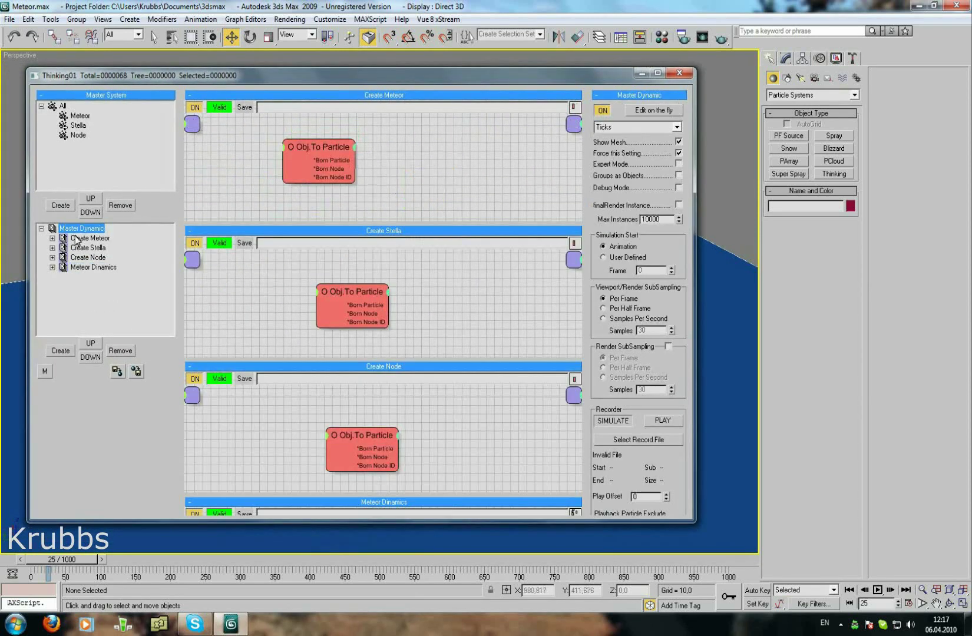
{"action": "left_click", "coordinate": [67, 349]}
{"action": "left_click", "coordinate": [89, 277]}
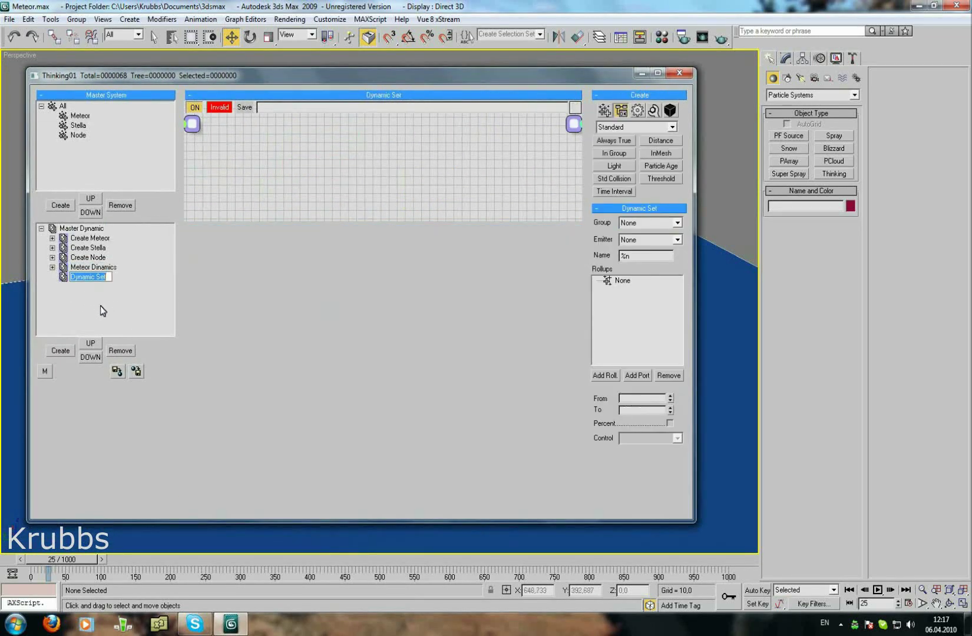
{"action": "type", "text": "Meteor "}
{"action": "type", "text": "Crush"}
{"action": "key", "text": "Return"}
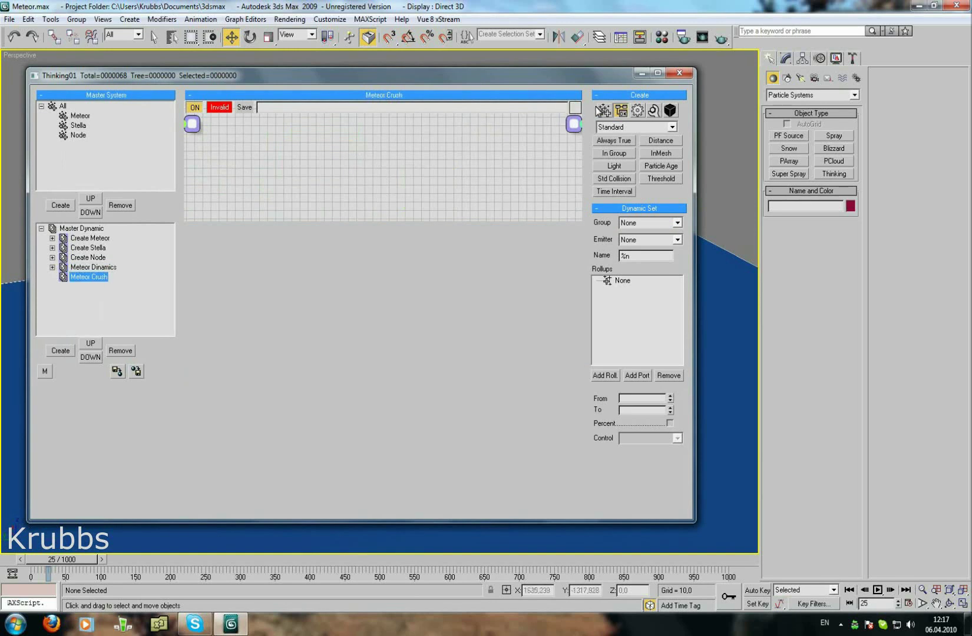
{"action": "left_click", "coordinate": [604, 112]}
{"action": "left_click", "coordinate": [658, 144]}
{"action": "left_click", "coordinate": [346, 151]}
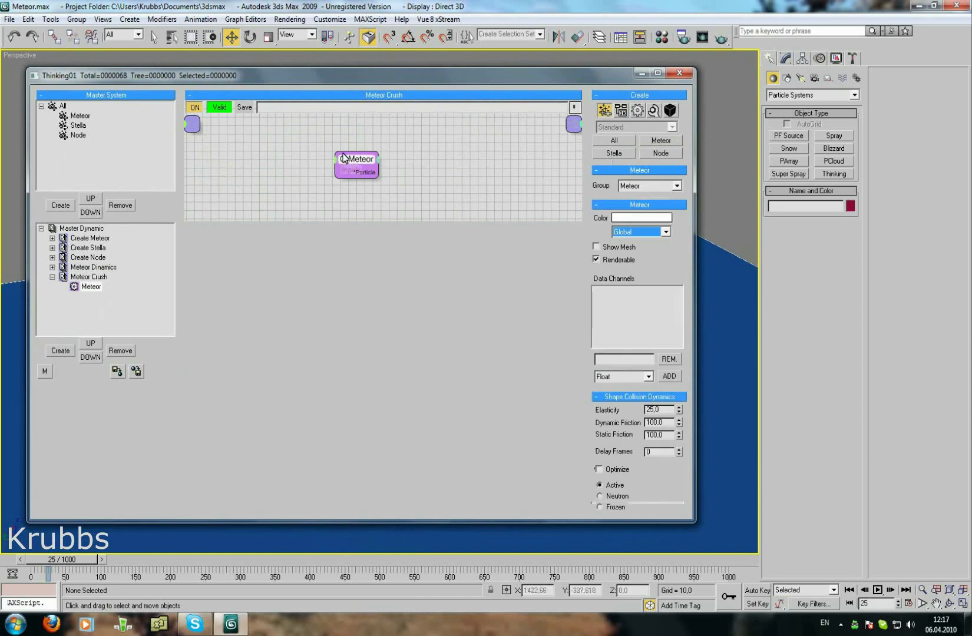
{"action": "left_click_drag", "start_coordinate": [348, 154], "coordinate": [312, 150]}
Add a Dynamics StdForce node and wire Meteor's Particle output to its Particle input
{"action": "left_click", "coordinate": [638, 111]}
{"action": "left_click", "coordinate": [630, 132]}
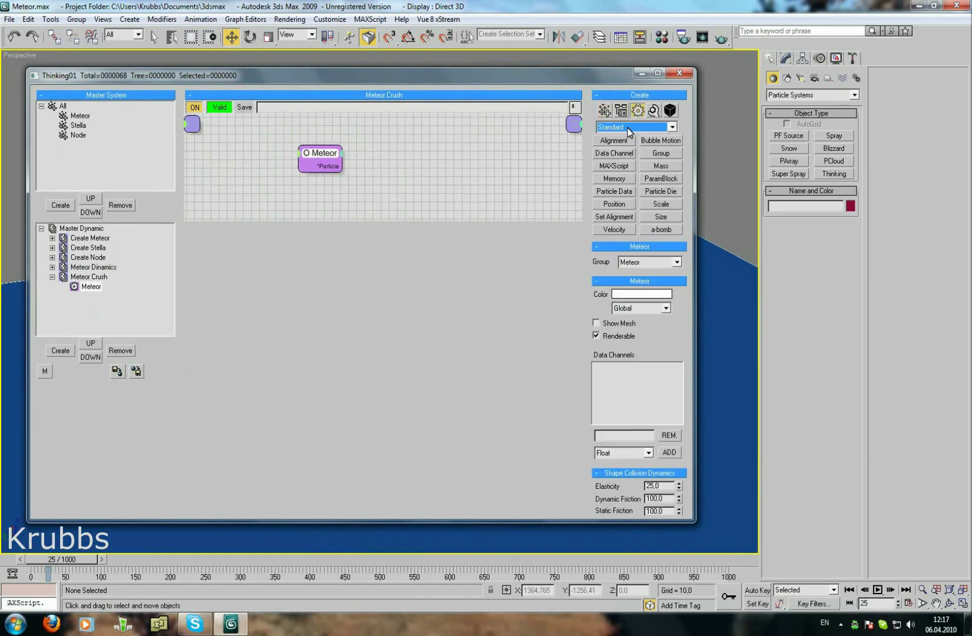
{"action": "left_click", "coordinate": [634, 127]}
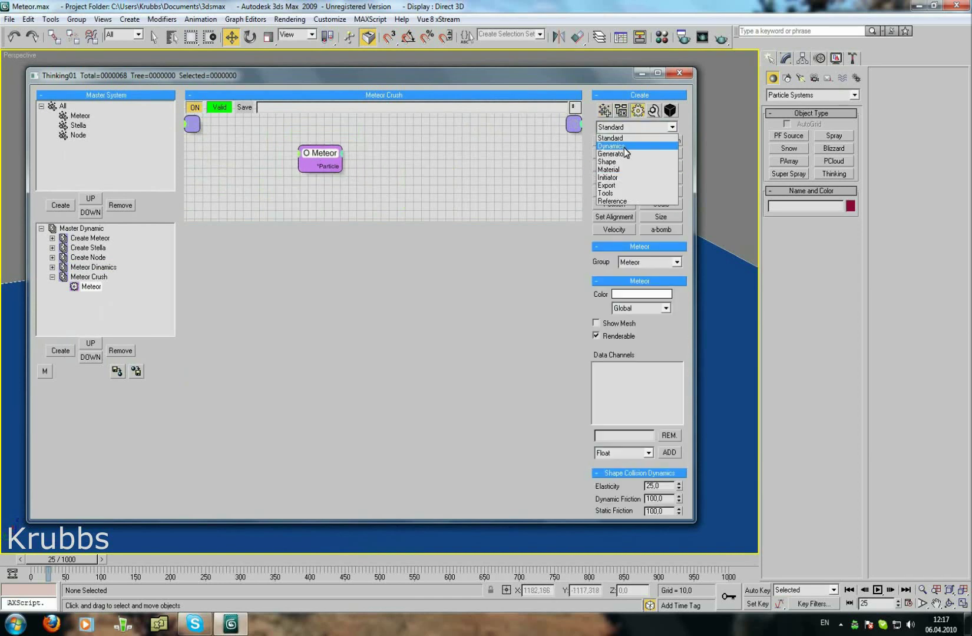
{"action": "left_click", "coordinate": [624, 148]}
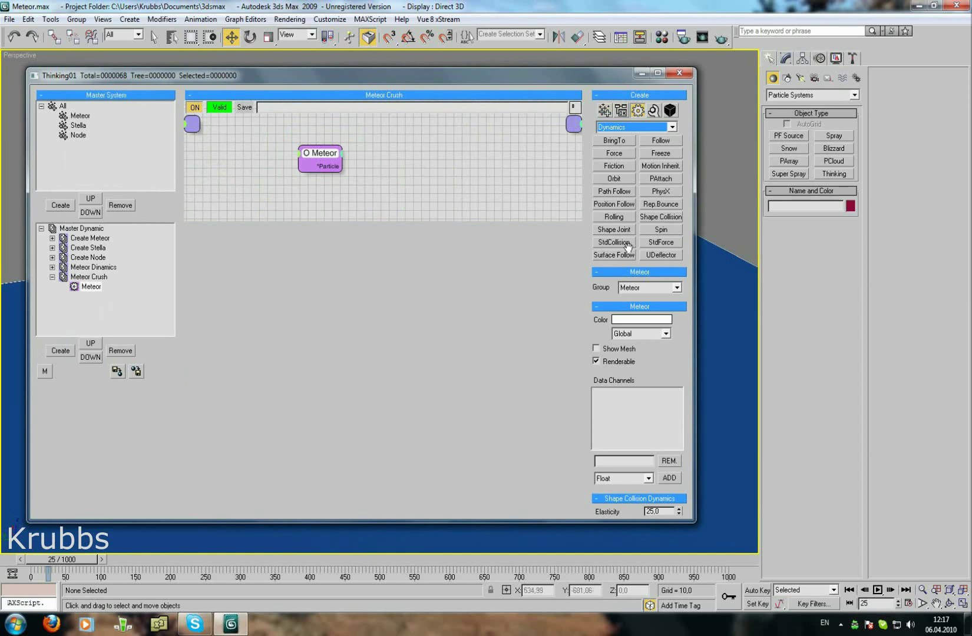
{"action": "left_click", "coordinate": [650, 245]}
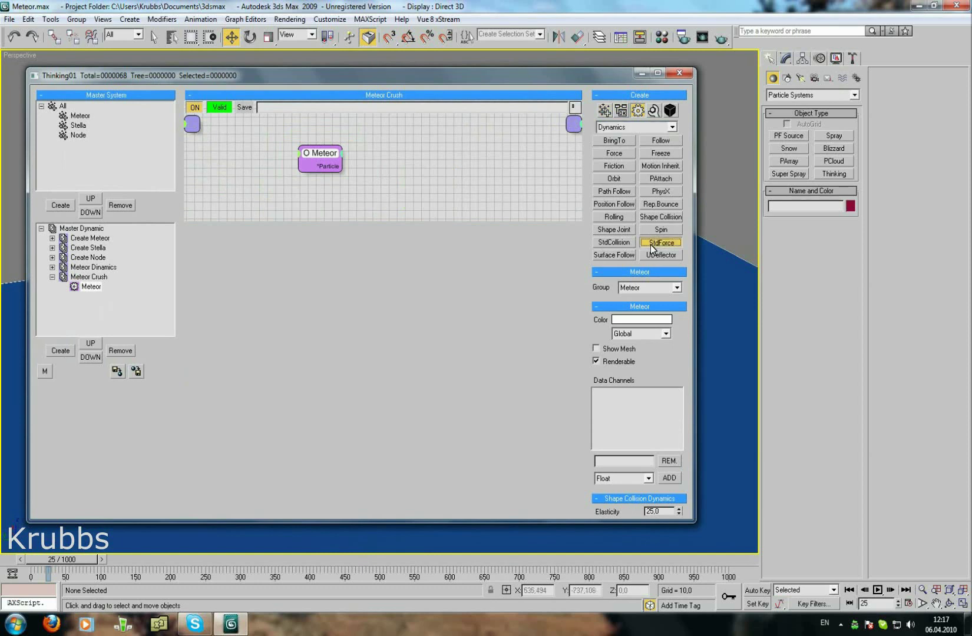
{"action": "left_click", "coordinate": [459, 160]}
{"action": "left_click_drag", "start_coordinate": [473, 165], "coordinate": [437, 154]}
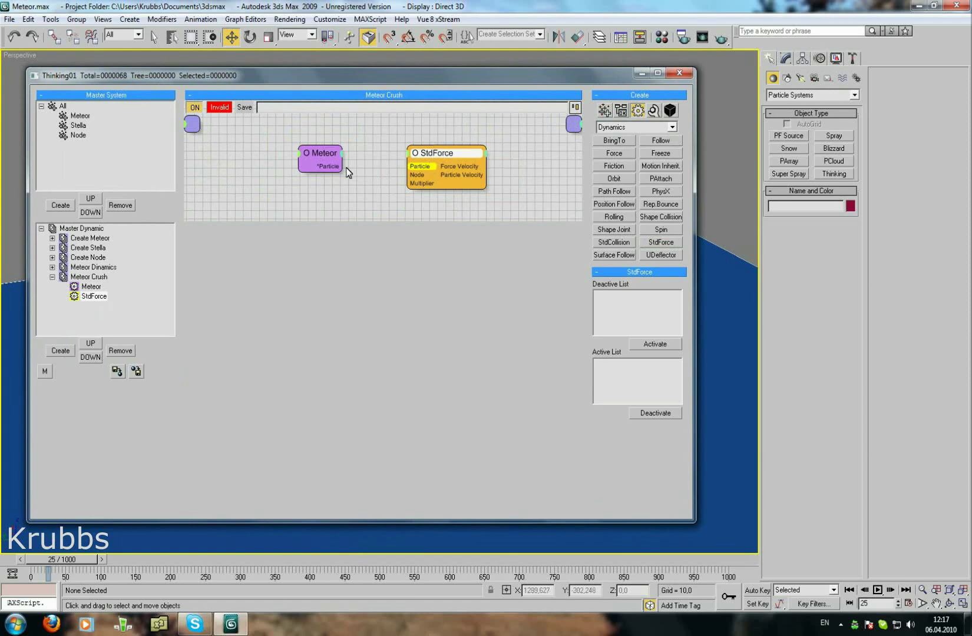
{"action": "left_click_drag", "start_coordinate": [343, 166], "coordinate": [409, 171]}
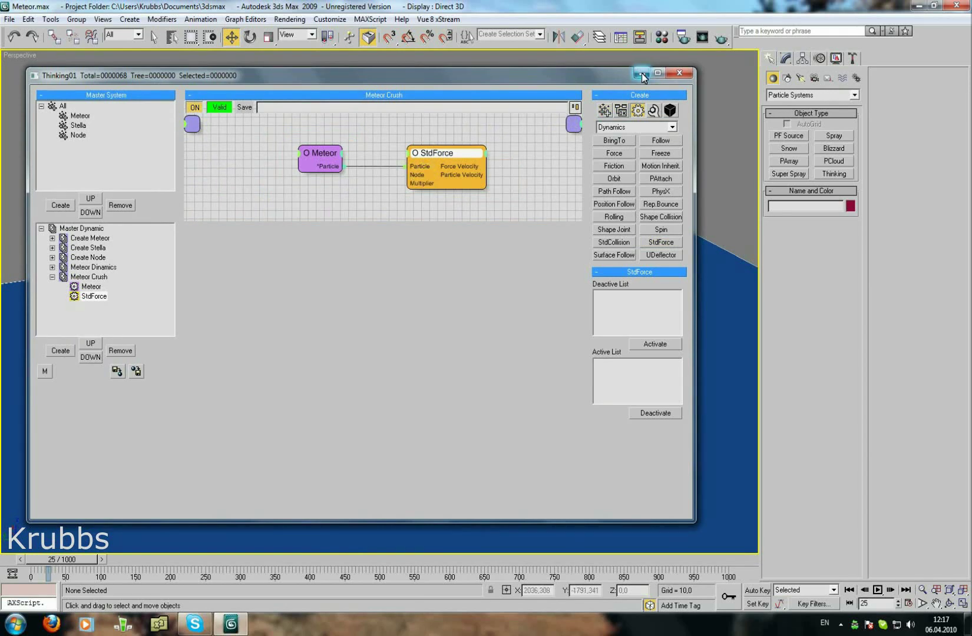
{"action": "left_click", "coordinate": [642, 75]}
{"action": "scroll", "coordinate": [472, 197], "scroll_direction": "down", "scroll_amount": 2}
{"action": "scroll", "coordinate": [501, 189], "scroll_direction": "down", "scroll_amount": 3}
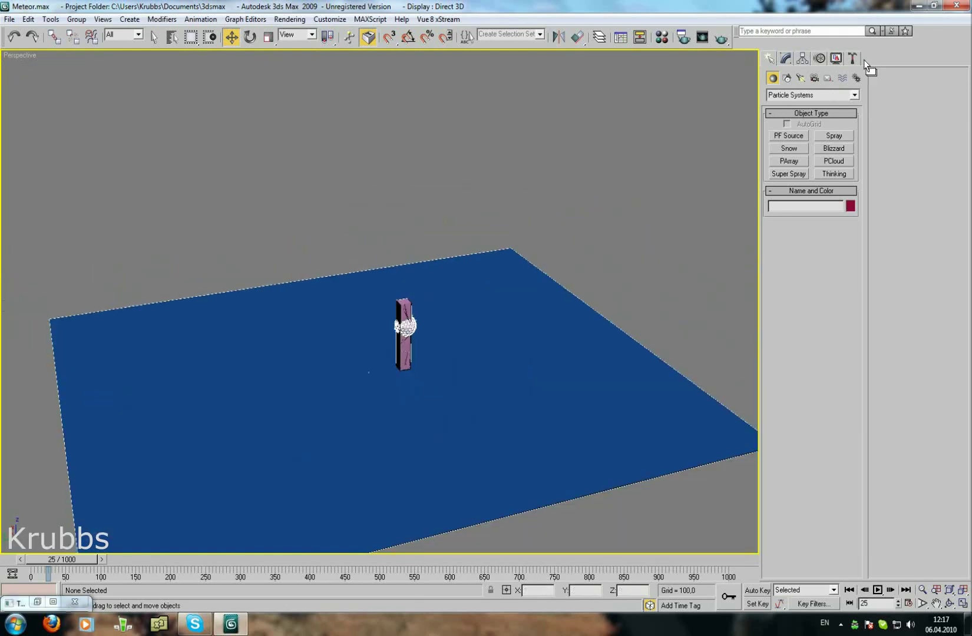
Create a Gravity01 space warp force beside the plane
{"action": "left_click", "coordinate": [840, 79]}
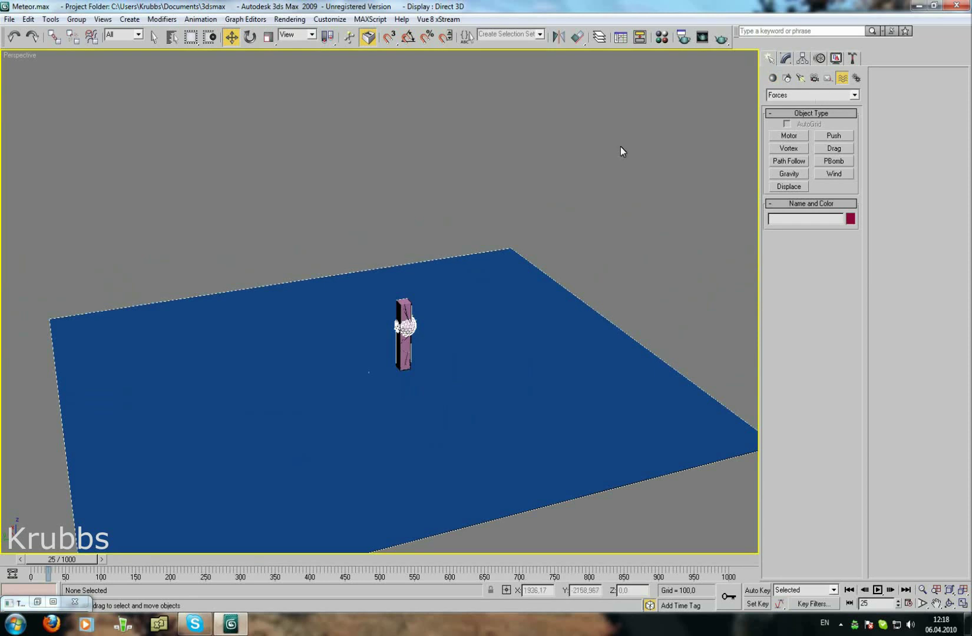
{"action": "middle_click_drag", "start_coordinate": [620, 146], "coordinate": [622, 165]}
{"action": "left_click", "coordinate": [802, 174]}
{"action": "middle_click_drag", "start_coordinate": [638, 274], "coordinate": [568, 298]}
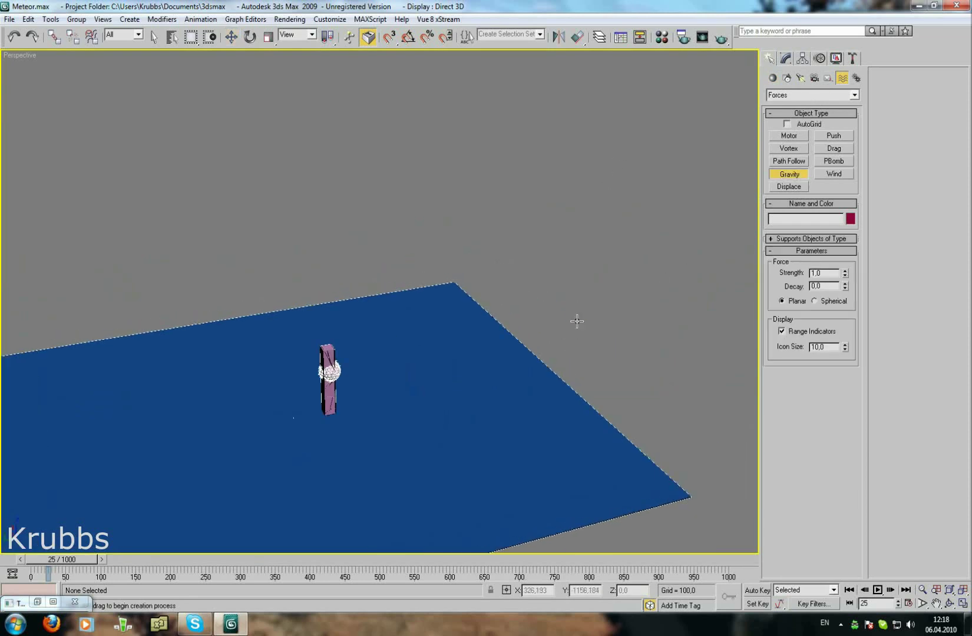
{"action": "left_click_drag", "start_coordinate": [576, 321], "coordinate": [599, 340]}
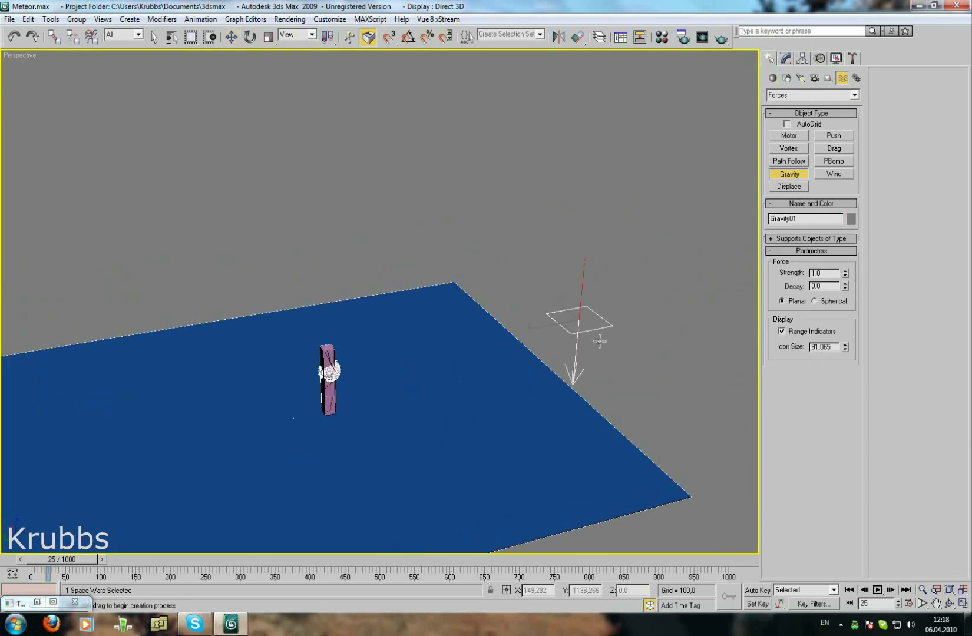
Bind Gravity01 to the Thinking particle icon and reopen the Thinking particle editor
{"action": "left_click", "coordinate": [95, 44]}
{"action": "middle_click_drag", "start_coordinate": [413, 287], "coordinate": [438, 184]}
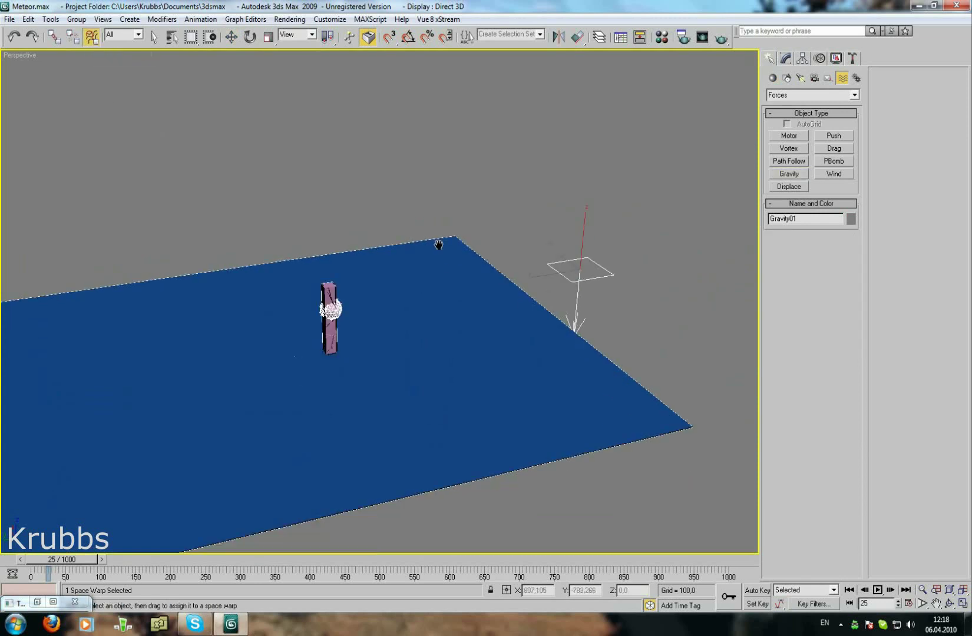
{"action": "middle_click_drag", "start_coordinate": [577, 230], "coordinate": [562, 229]}
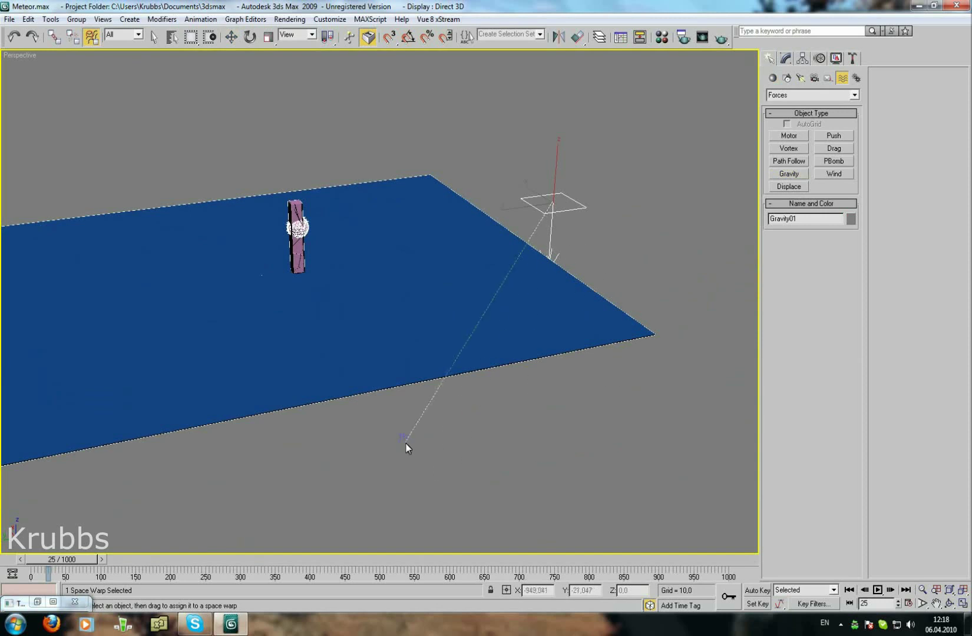
{"action": "left_click_drag", "start_coordinate": [567, 232], "coordinate": [400, 440]}
{"action": "right_click", "coordinate": [442, 428]}
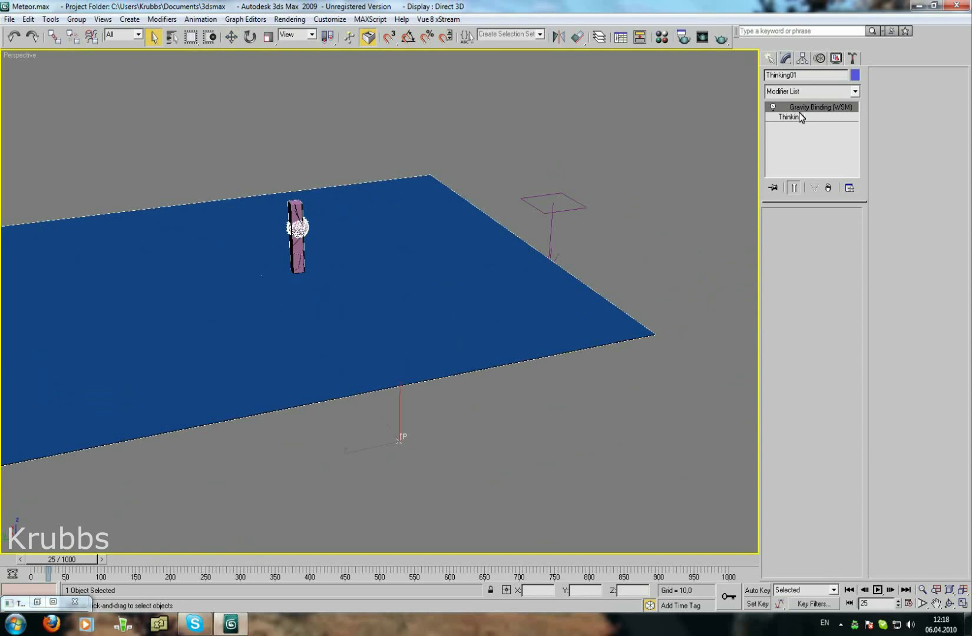
{"action": "left_click", "coordinate": [799, 109]}
{"action": "left_click", "coordinate": [799, 109]}
{"action": "left_click", "coordinate": [801, 117]}
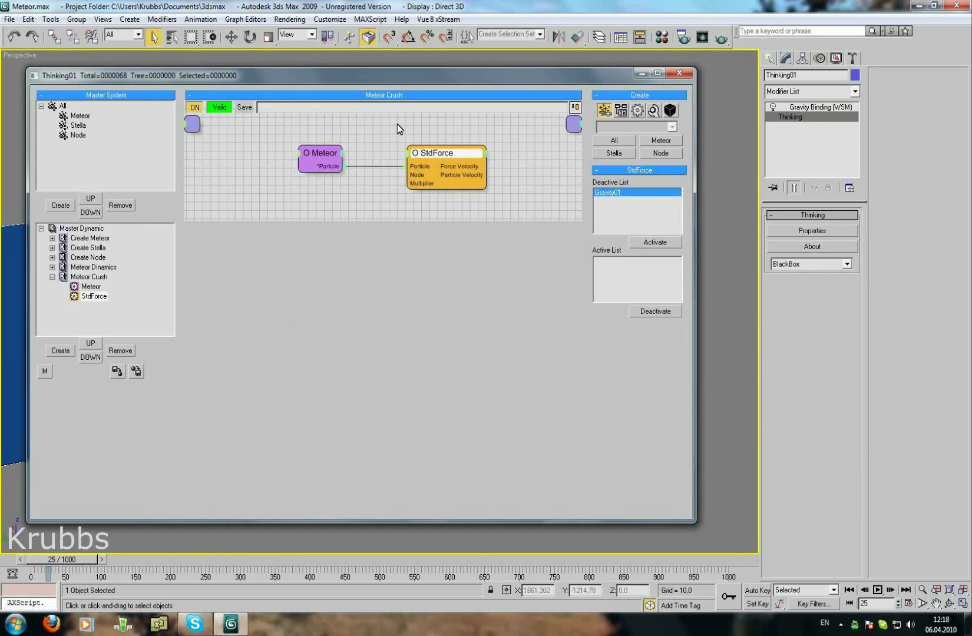
Activate Gravity01 in the StdForce node's force list
{"action": "left_click_drag", "start_coordinate": [447, 86], "coordinate": [423, 99]}
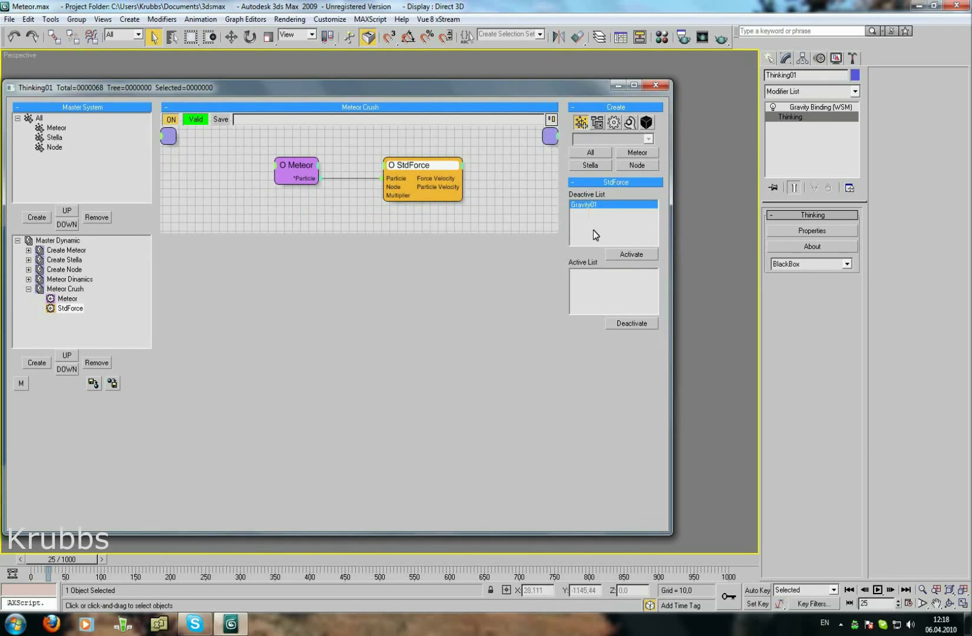
{"action": "left_click", "coordinate": [637, 254]}
{"action": "left_click", "coordinate": [320, 163]}
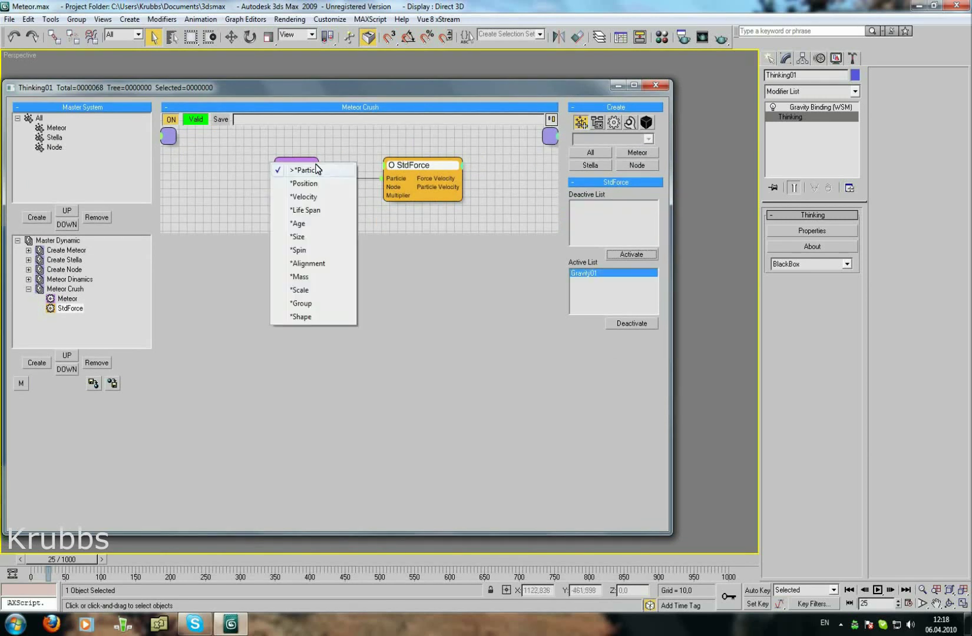
{"action": "left_click", "coordinate": [420, 152]}
Add a Time Interval condition running from frame 125 to 1000
{"action": "left_click", "coordinate": [598, 123]}
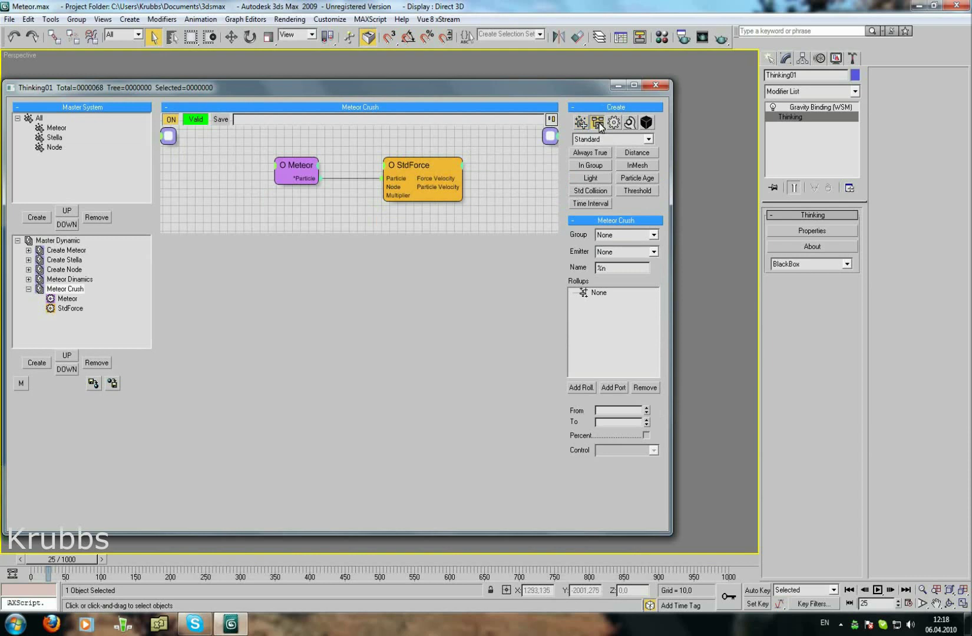
{"action": "mouse_move", "coordinate": [555, 88]}
{"action": "left_mouse_down"}
{"action": "mouse_move", "coordinate": [585, 426]}
{"action": "mouse_move", "coordinate": [561, 92]}
{"action": "left_mouse_up"}
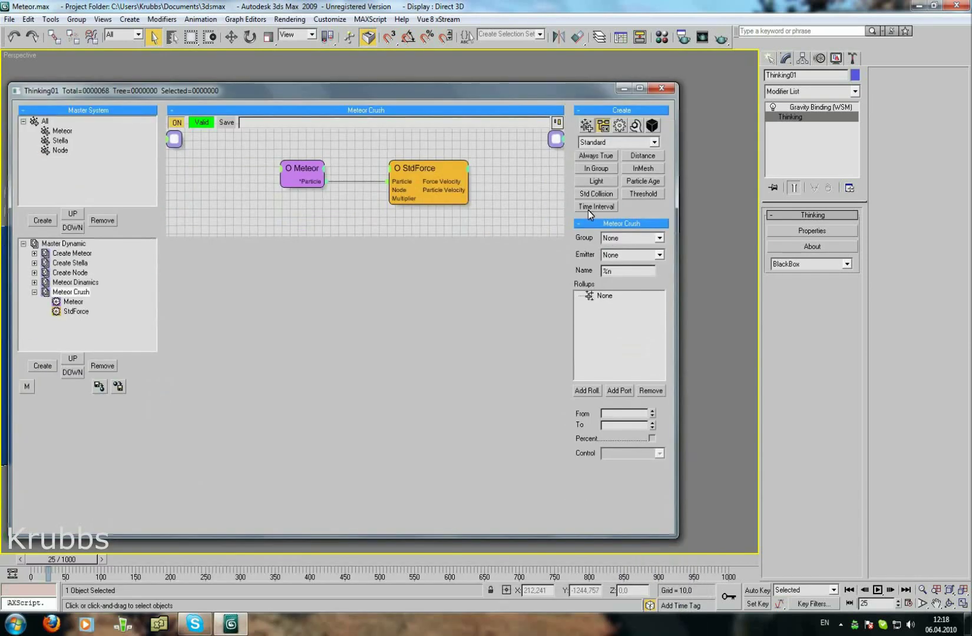
{"action": "left_click", "coordinate": [588, 209]}
{"action": "left_click", "coordinate": [342, 150]}
{"action": "left_click_drag", "start_coordinate": [302, 173], "coordinate": [311, 196]}
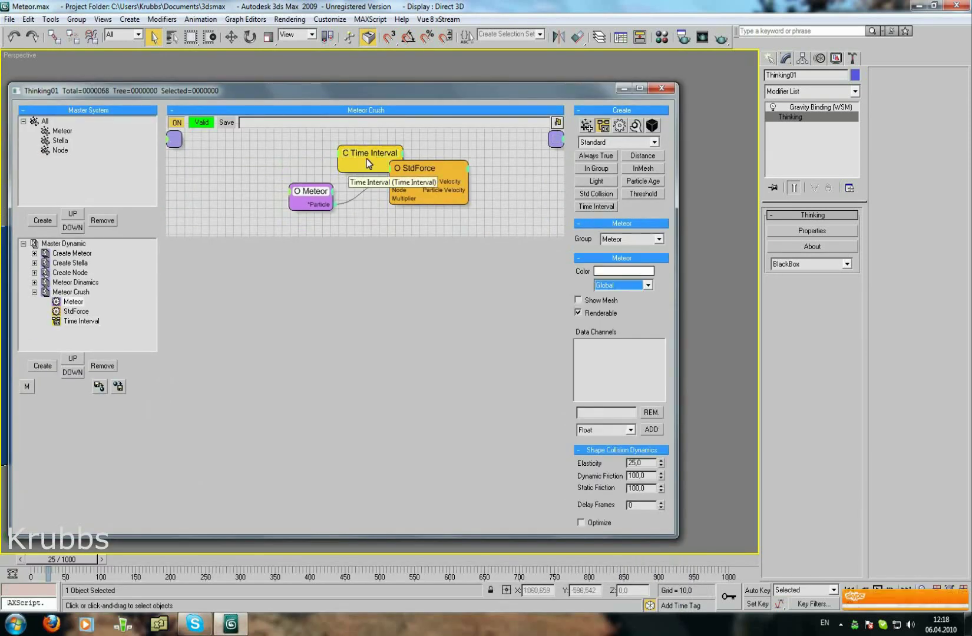
{"action": "left_click_drag", "start_coordinate": [367, 158], "coordinate": [295, 147]}
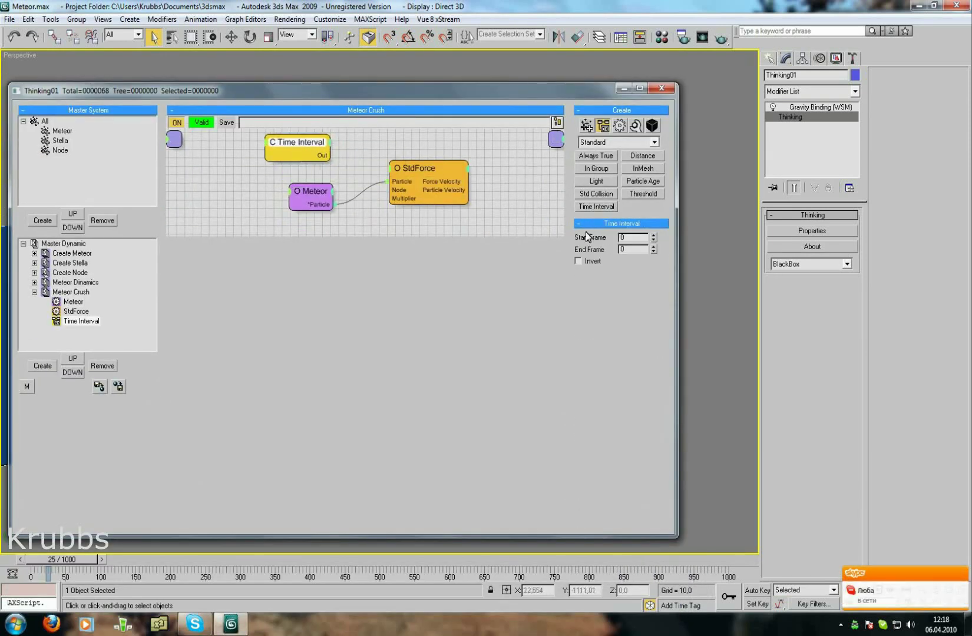
{"action": "double_click", "coordinate": [630, 238]}
{"action": "type", "text": "125"}
{"action": "type", "text": "1000"}
{"action": "key", "text": "Return"}
Give StdForce an ON input driven by the Time Interval's output, then minimize the editor
{"action": "left_click", "coordinate": [385, 174]}
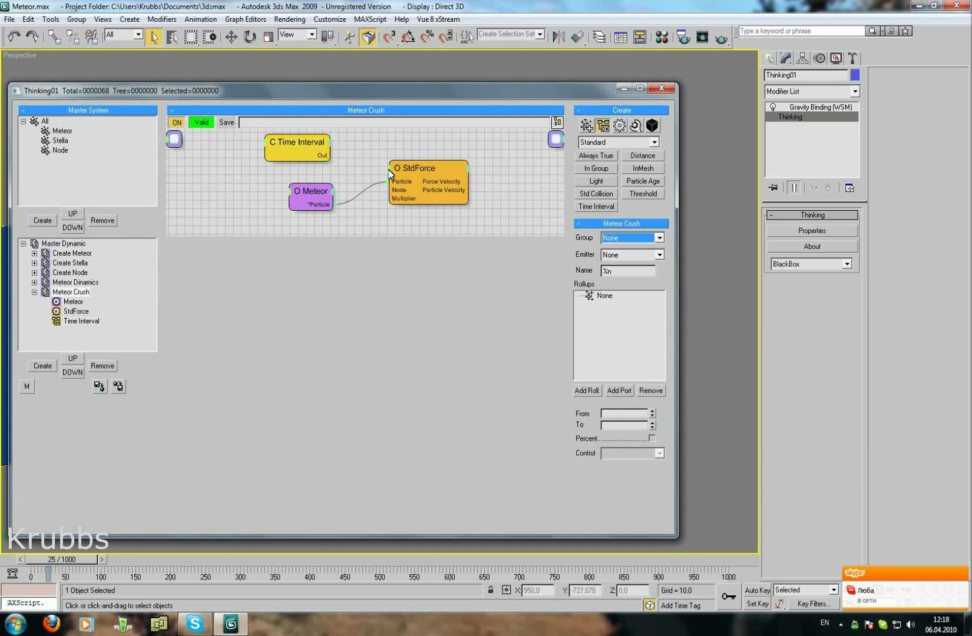
{"action": "right_click", "coordinate": [394, 168]}
{"action": "left_click", "coordinate": [354, 176]}
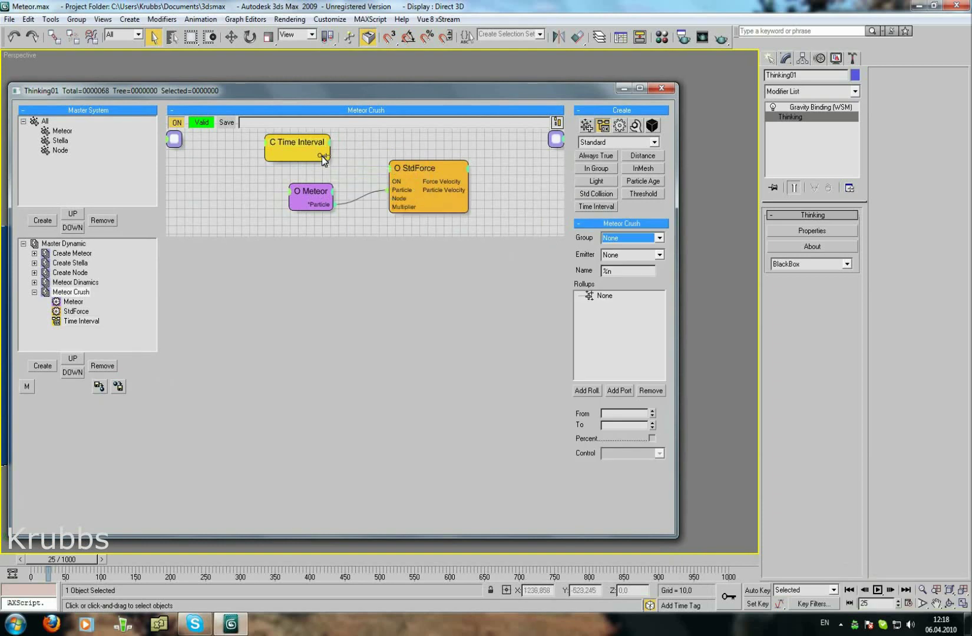
{"action": "mouse_move", "coordinate": [329, 156]}
{"action": "left_mouse_down"}
{"action": "mouse_move", "coordinate": [386, 182]}
{"action": "mouse_move", "coordinate": [411, 172]}
{"action": "left_mouse_up"}
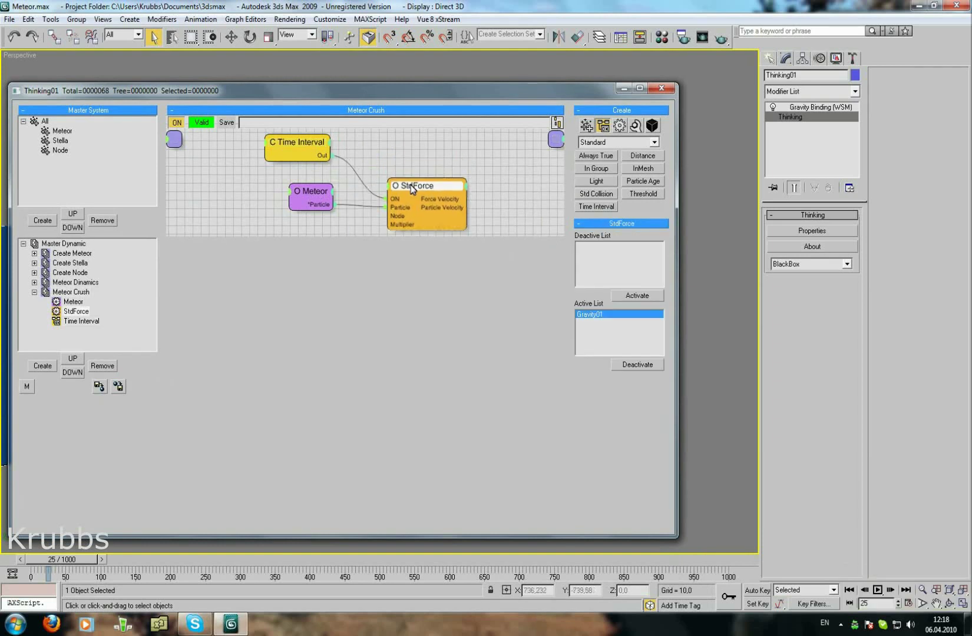
{"action": "left_click", "coordinate": [623, 88]}
{"action": "middle_click_drag", "start_coordinate": [451, 226], "coordinate": [516, 321]}
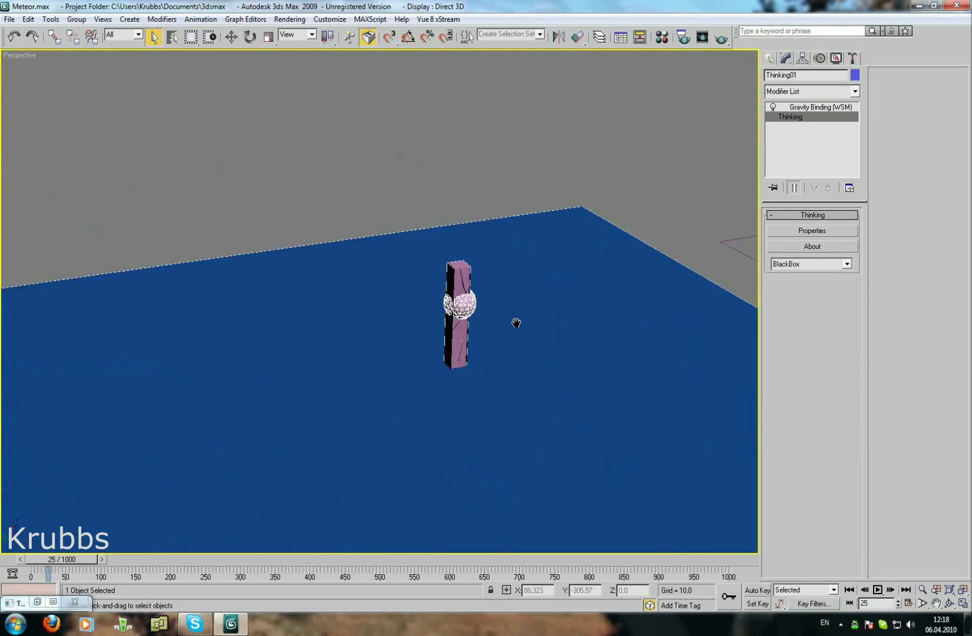
{"action": "scroll", "coordinate": [516, 321], "scroll_direction": "up", "scroll_amount": 3}
{"action": "scroll", "coordinate": [353, 251], "scroll_direction": "up", "scroll_amount": 3}
{"action": "scroll", "coordinate": [273, 388], "scroll_direction": "down", "scroll_amount": 2}
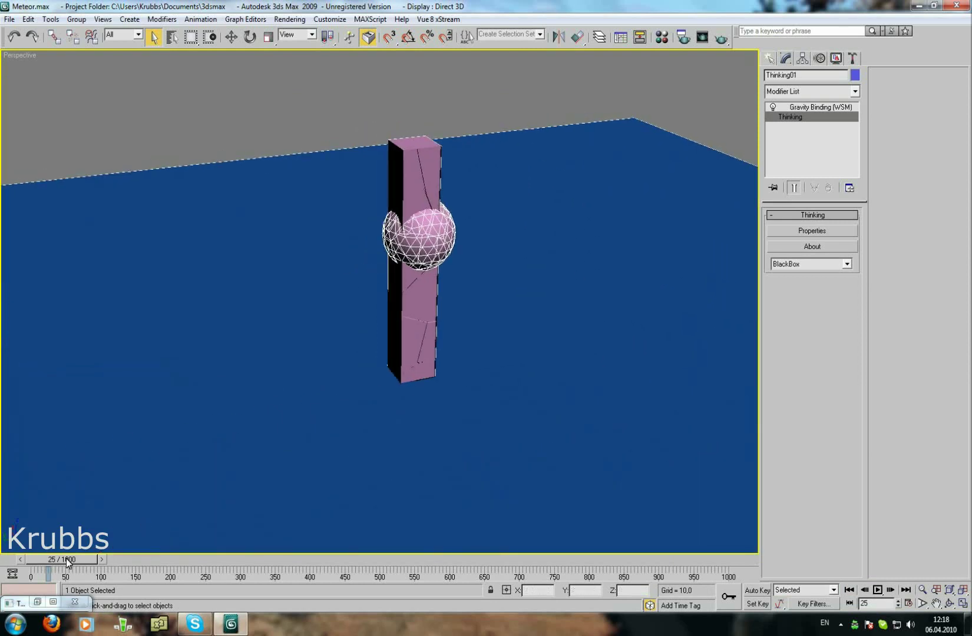
{"action": "left_click_drag", "start_coordinate": [68, 560], "coordinate": [85, 560]}
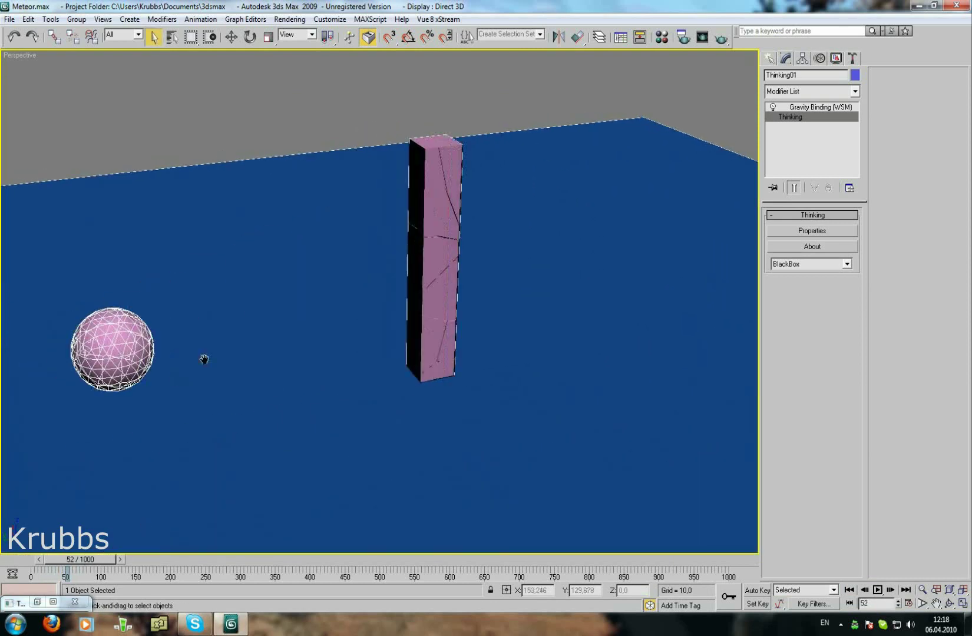
{"action": "mouse_move", "coordinate": [203, 361]}
{"action": "middle_mouse_down", "text": "alt"}
{"action": "mouse_move", "coordinate": [412, 330]}
{"action": "mouse_move", "coordinate": [397, 346]}
{"action": "middle_mouse_up", "text": "alt"}
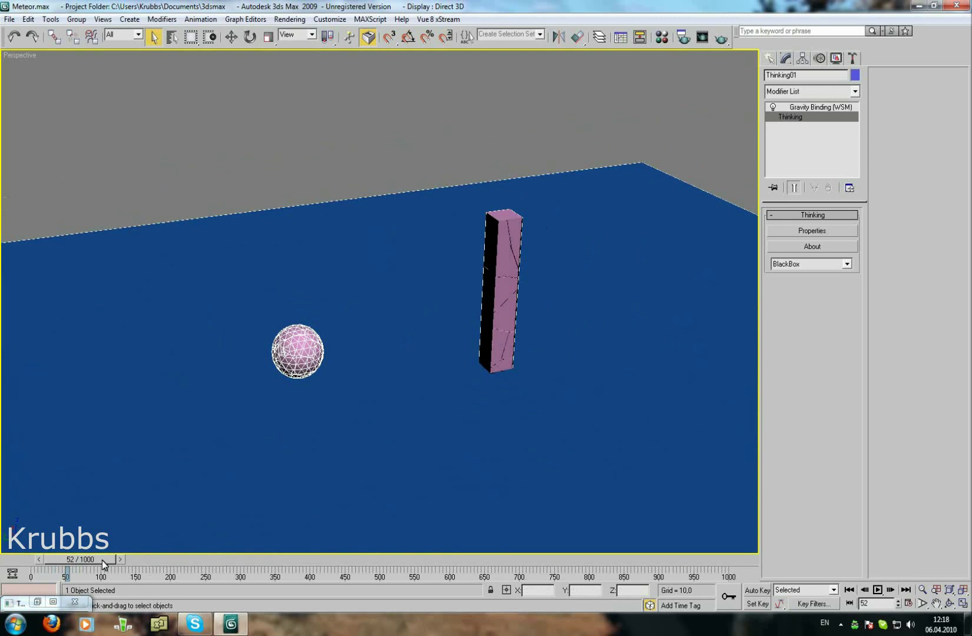
{"action": "mouse_move", "coordinate": [104, 564]}
{"action": "left_mouse_down"}
{"action": "mouse_move", "coordinate": [66, 567]}
{"action": "mouse_move", "coordinate": [107, 566]}
{"action": "left_mouse_up"}
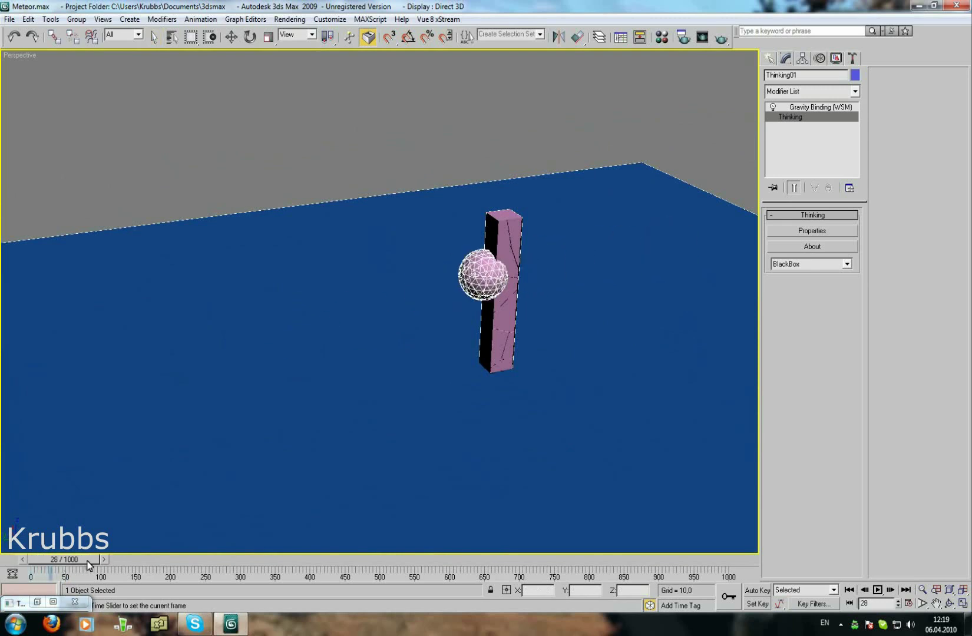
{"action": "mouse_move", "coordinate": [319, 412]}
{"action": "middle_mouse_down", "text": "alt"}
{"action": "mouse_move", "coordinate": [393, 352]}
{"action": "mouse_move", "coordinate": [391, 332]}
{"action": "middle_mouse_up", "text": "alt"}
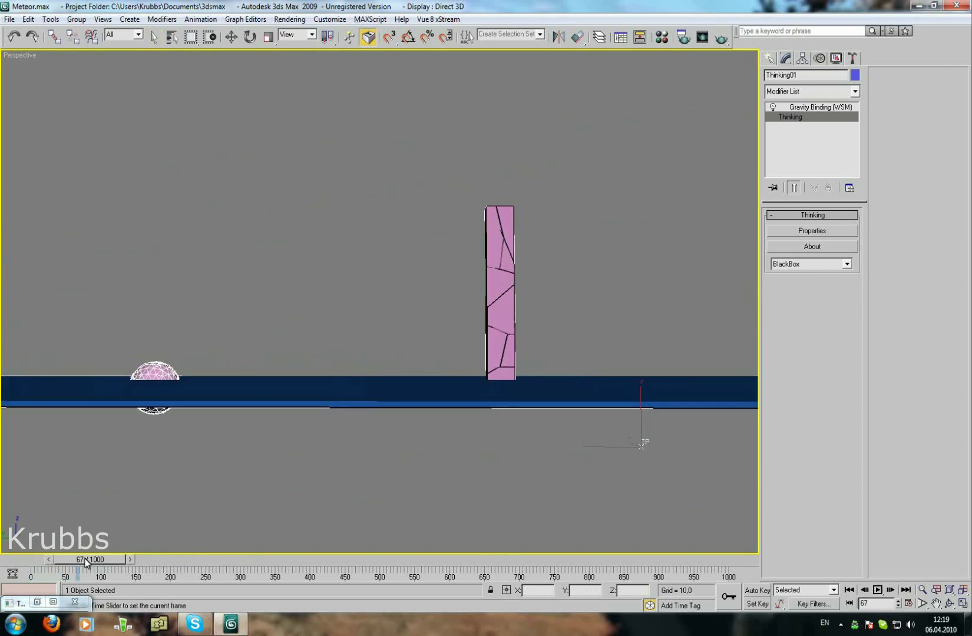
{"action": "mouse_move", "coordinate": [77, 561]}
{"action": "left_mouse_down"}
{"action": "mouse_move", "coordinate": [33, 566]}
{"action": "mouse_move", "coordinate": [93, 572]}
{"action": "mouse_move", "coordinate": [31, 567]}
{"action": "left_mouse_up"}
{"action": "mouse_move", "coordinate": [284, 312]}
{"action": "middle_mouse_down", "text": "alt"}
{"action": "mouse_move", "coordinate": [343, 333]}
{"action": "mouse_move", "coordinate": [385, 319]}
{"action": "mouse_move", "coordinate": [360, 330]}
{"action": "middle_mouse_up", "text": "alt"}
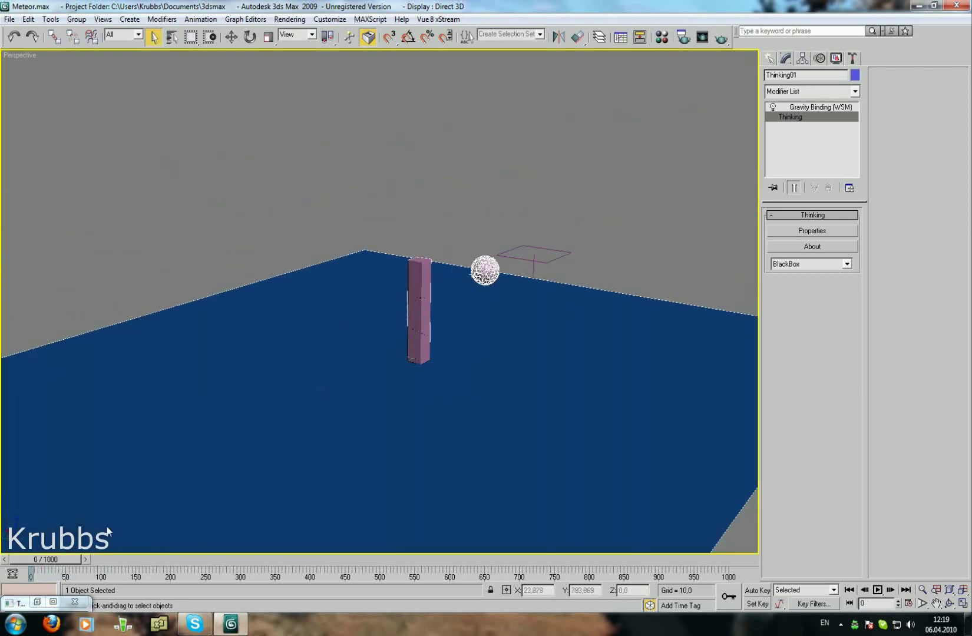
Create a new dynamic set named Meteor + Stella under Master Dynamic
{"action": "left_click", "coordinate": [37, 602]}
{"action": "left_click_drag", "start_coordinate": [327, 99], "coordinate": [354, 94]}
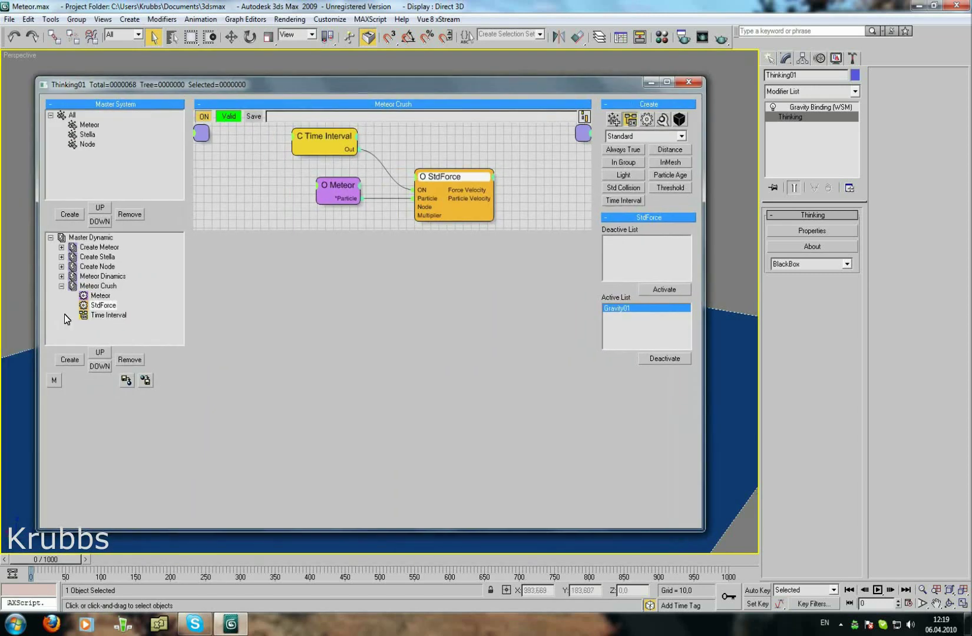
{"action": "left_click", "coordinate": [61, 286]}
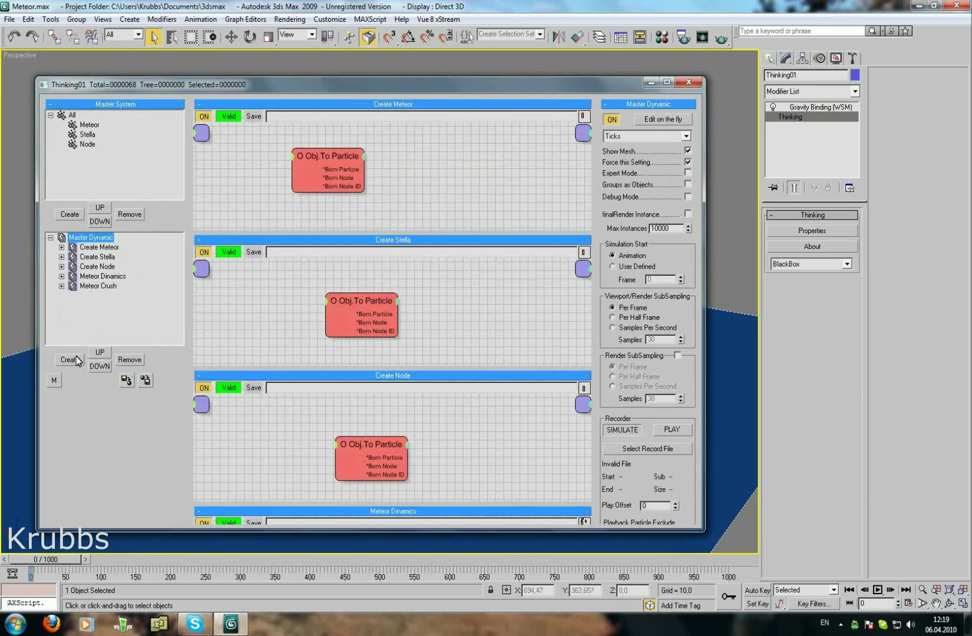
{"action": "left_click", "coordinate": [75, 358]}
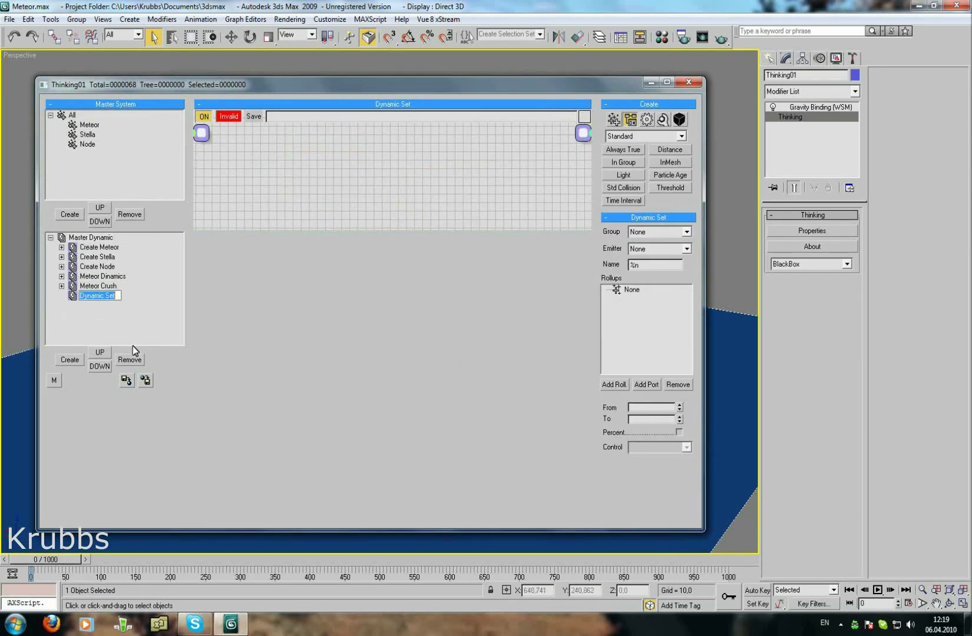
{"action": "type", "text": "Meteor "}
{"action": "type", "text": "+ Stel"}
{"action": "type", "text": "la"}
{"action": "key", "text": "Return"}
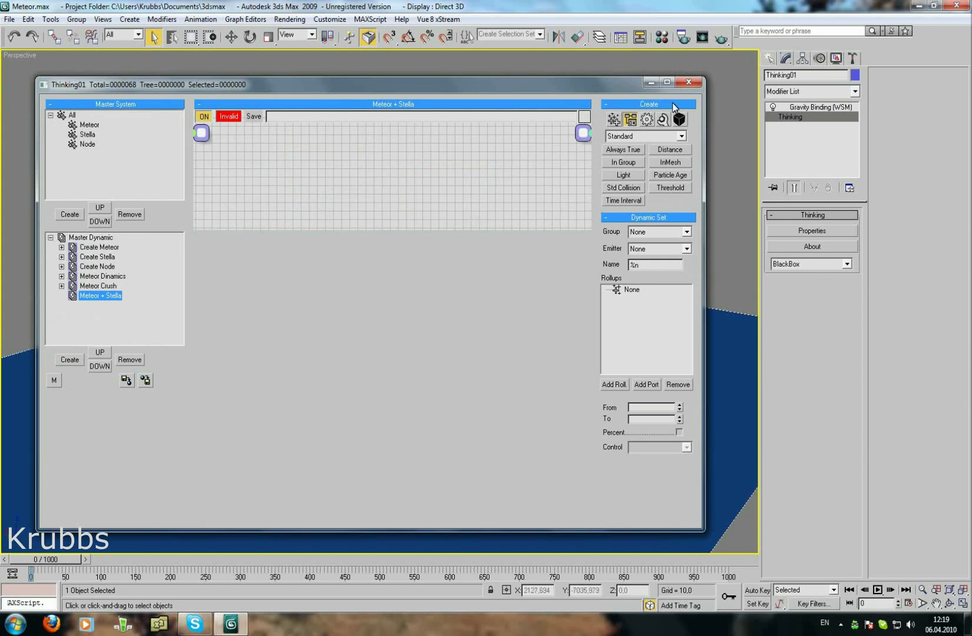
Add a Dynamics Shape Collision node to the Meteor + Stella graph
{"action": "left_click", "coordinate": [647, 120]}
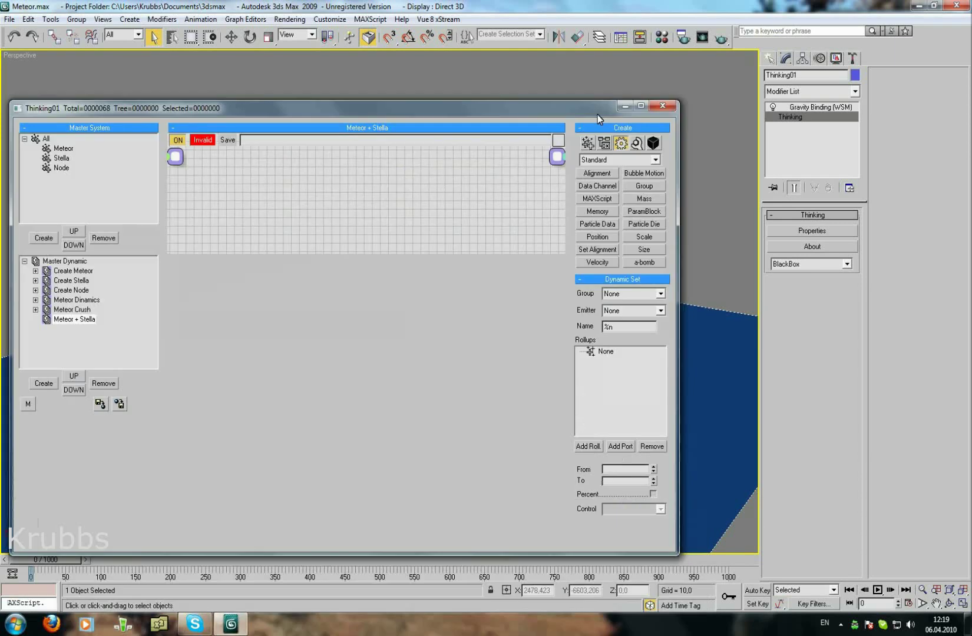
{"action": "left_click_drag", "start_coordinate": [627, 104], "coordinate": [628, 117]}
{"action": "left_click", "coordinate": [628, 119]}
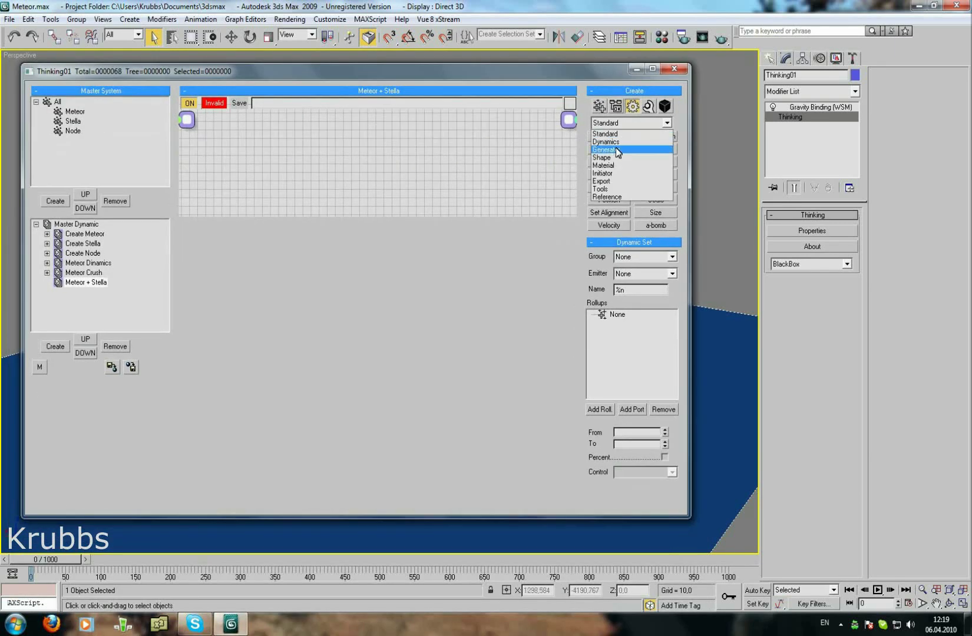
{"action": "left_click", "coordinate": [616, 143]}
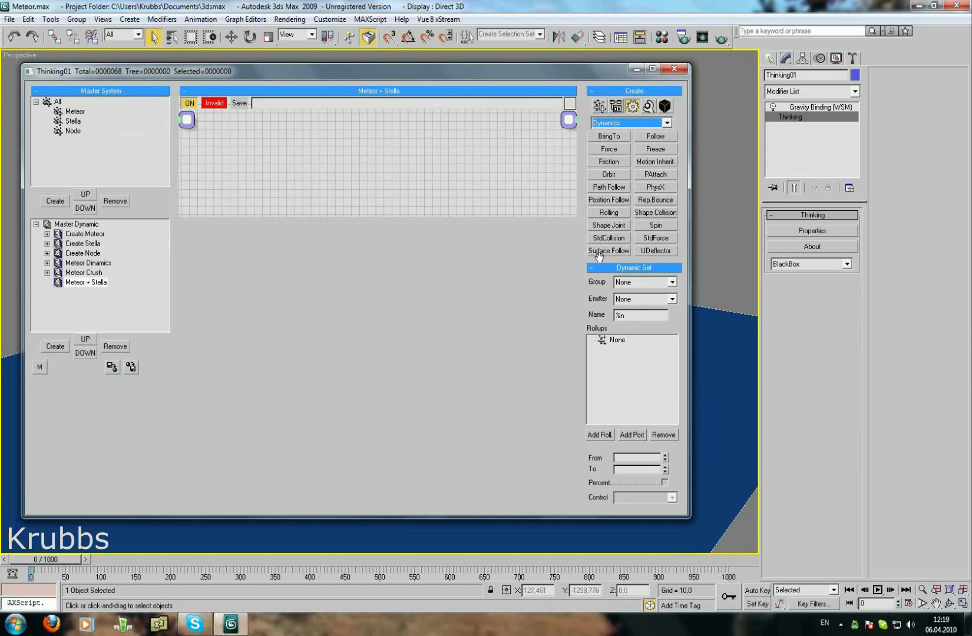
{"action": "left_click", "coordinate": [646, 213]}
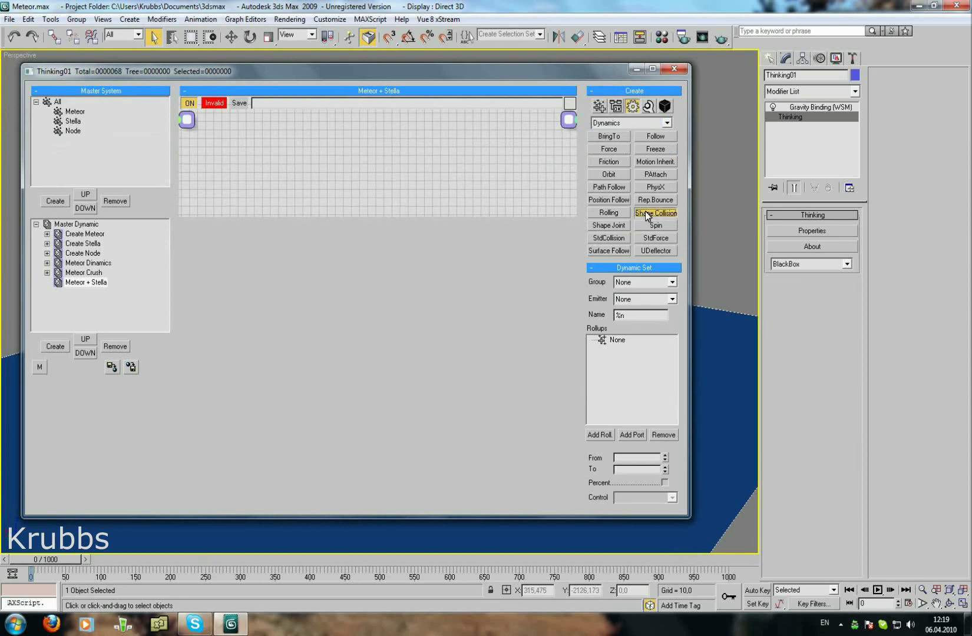
{"action": "left_click", "coordinate": [346, 147]}
{"action": "left_click_drag", "start_coordinate": [385, 148], "coordinate": [357, 133]}
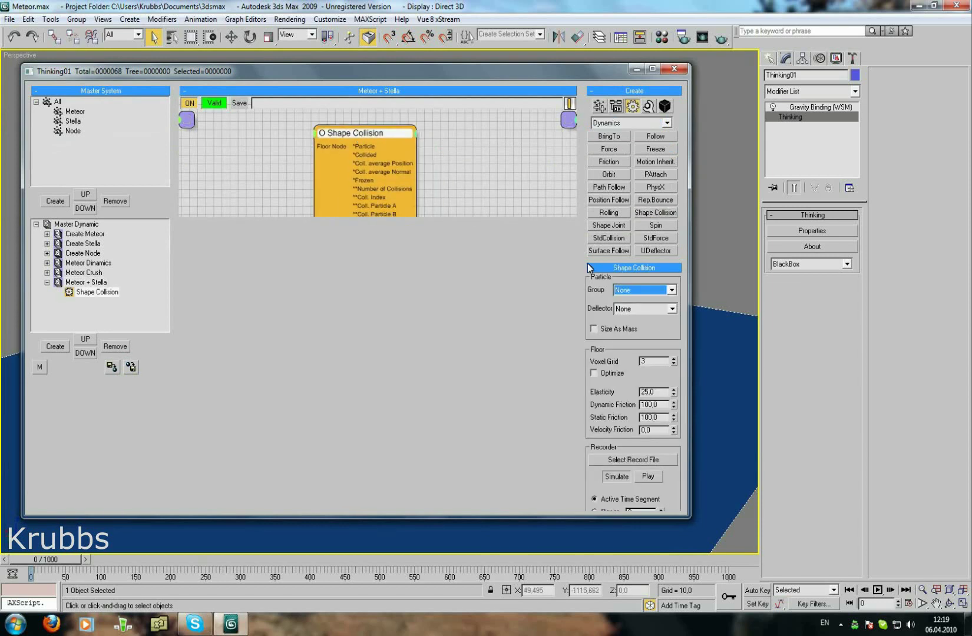
Set Shape Collision's group to Stella and its deflector to Meteor
{"action": "left_click", "coordinate": [634, 289]}
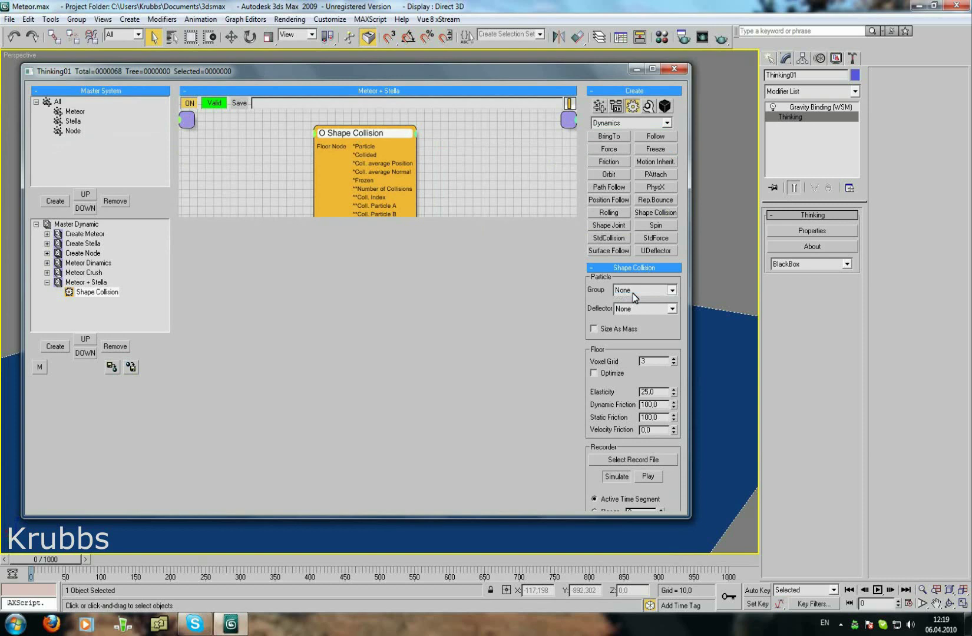
{"action": "left_click", "coordinate": [635, 293]}
{"action": "left_click", "coordinate": [624, 324]}
{"action": "left_click", "coordinate": [642, 309]}
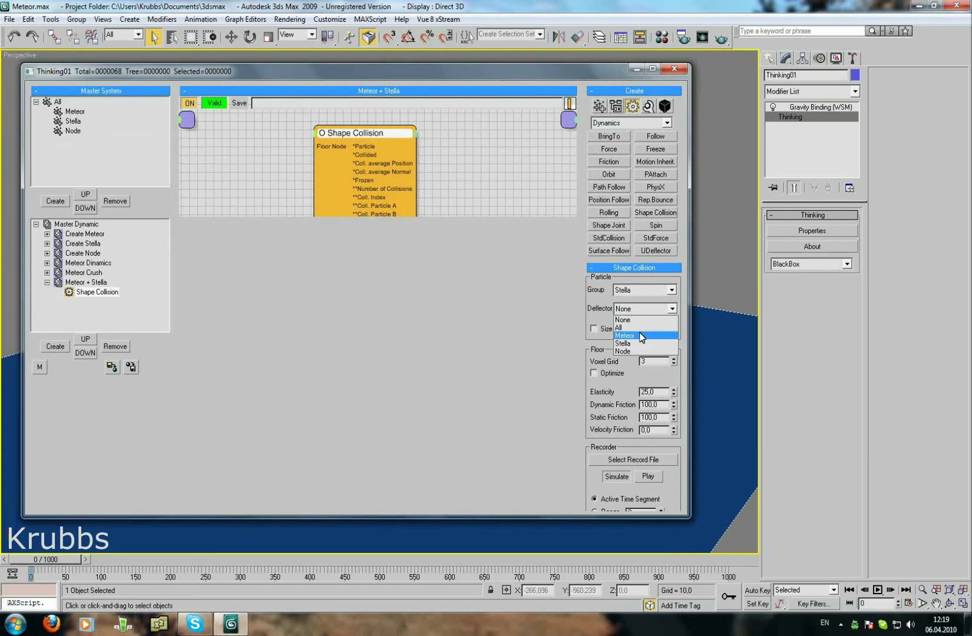
{"action": "left_click", "coordinate": [641, 335]}
{"action": "left_click", "coordinate": [637, 69]}
Scrub the timeline to watch the meteor knock the tower pieces apart
{"action": "scroll", "coordinate": [296, 436], "scroll_direction": "up", "scroll_amount": 2}
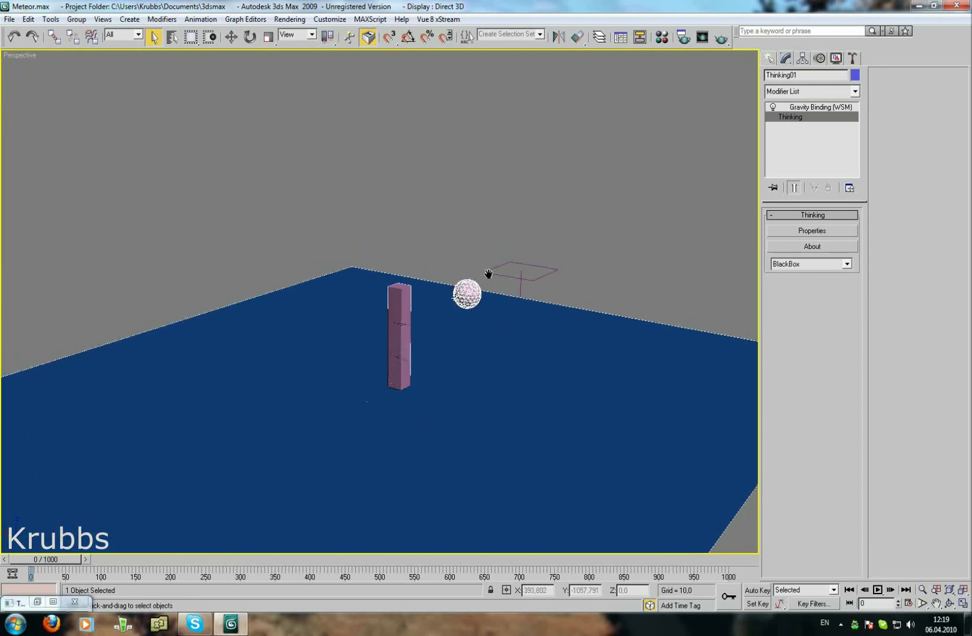
{"action": "scroll", "coordinate": [297, 436], "scroll_direction": "up", "scroll_amount": 3}
{"action": "scroll", "coordinate": [297, 436], "scroll_direction": "up", "scroll_amount": 3}
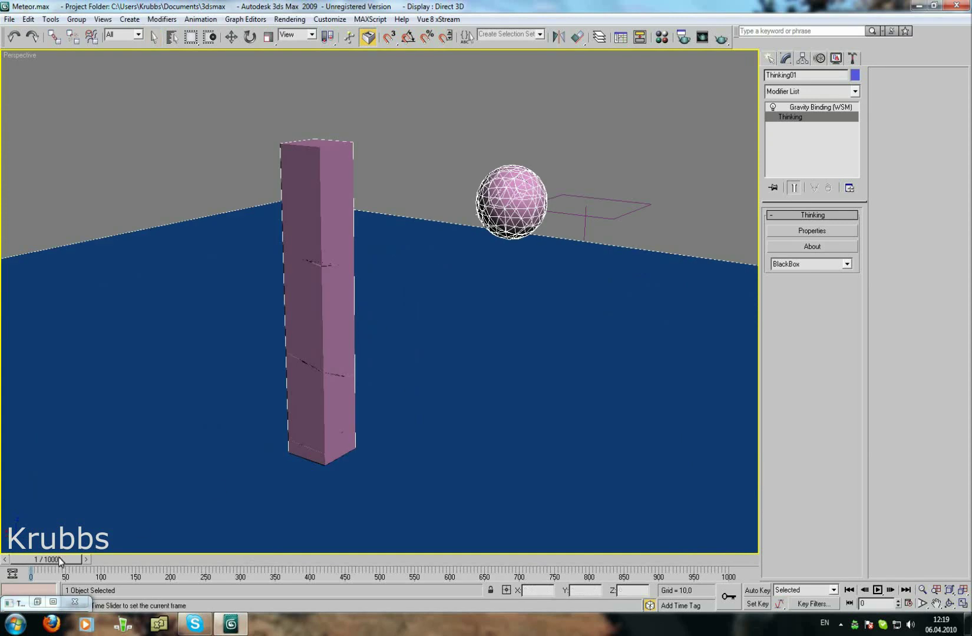
{"action": "mouse_move", "coordinate": [66, 557]}
{"action": "left_mouse_down"}
{"action": "mouse_move", "coordinate": [91, 564]}
{"action": "mouse_move", "coordinate": [68, 561]}
{"action": "left_mouse_up"}
{"action": "scroll", "coordinate": [335, 310], "scroll_direction": "down", "scroll_amount": 2}
{"action": "scroll", "coordinate": [383, 331], "scroll_direction": "down", "scroll_amount": 3}
Restore the Thinking01 editor, collapse the Meteor + Stella Shape Collision node, and select Master Dynamic
{"action": "left_click", "coordinate": [37, 602]}
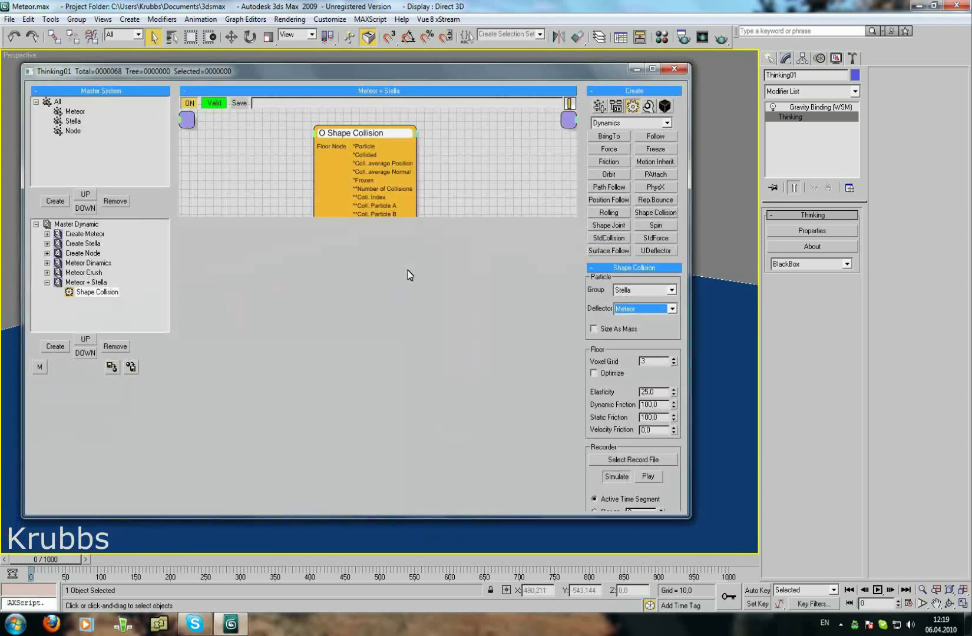
{"action": "left_click_drag", "start_coordinate": [487, 71], "coordinate": [505, 72]}
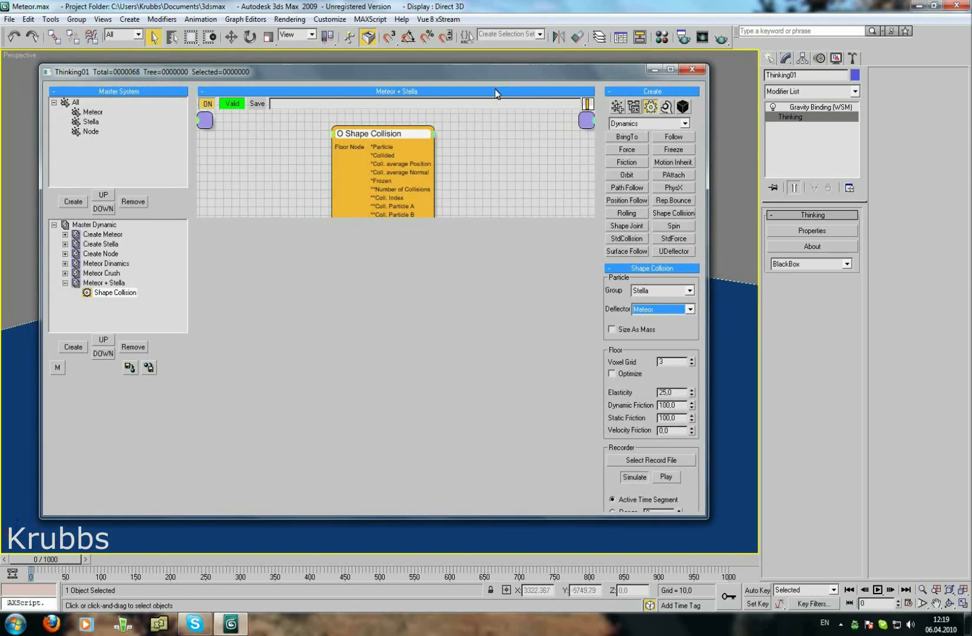
{"action": "double_click", "coordinate": [362, 137]}
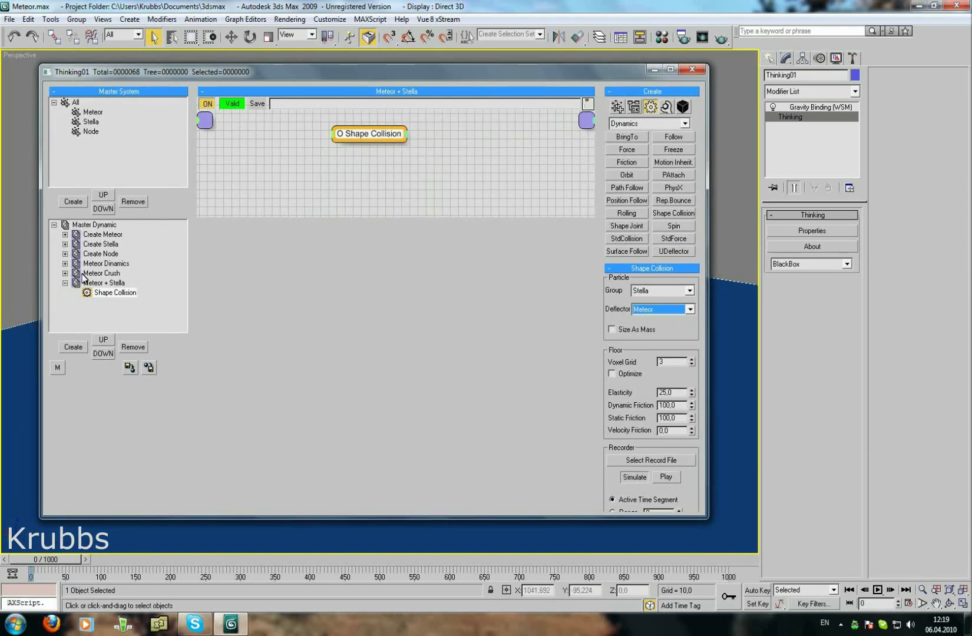
{"action": "left_click", "coordinate": [94, 293]}
{"action": "left_click", "coordinate": [91, 224]}
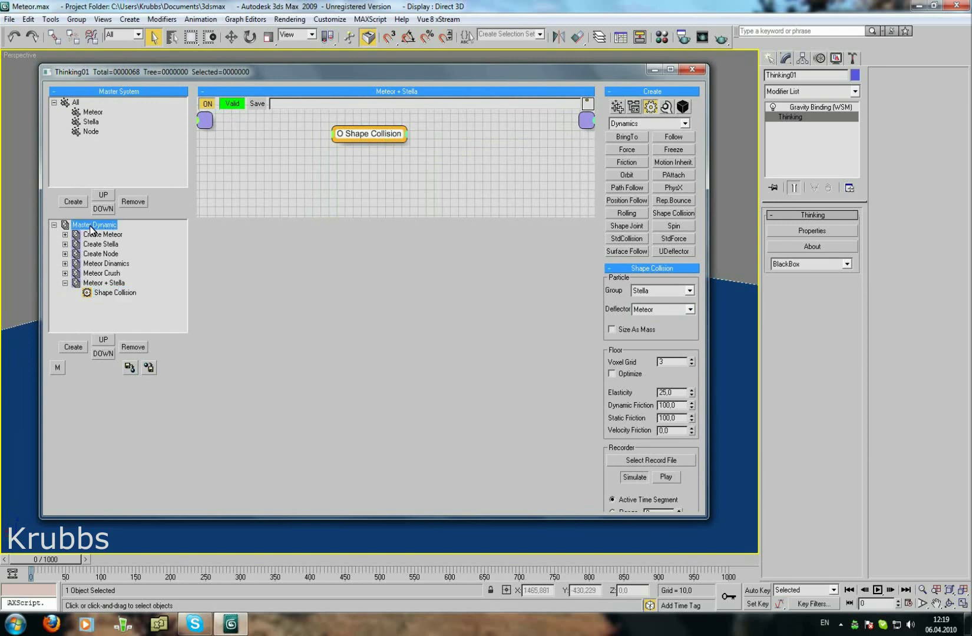
Add a new dynamic set under Master Dynamic named 'Meteor + Node'
{"action": "left_click", "coordinate": [82, 347]}
{"action": "left_click", "coordinate": [105, 303]}
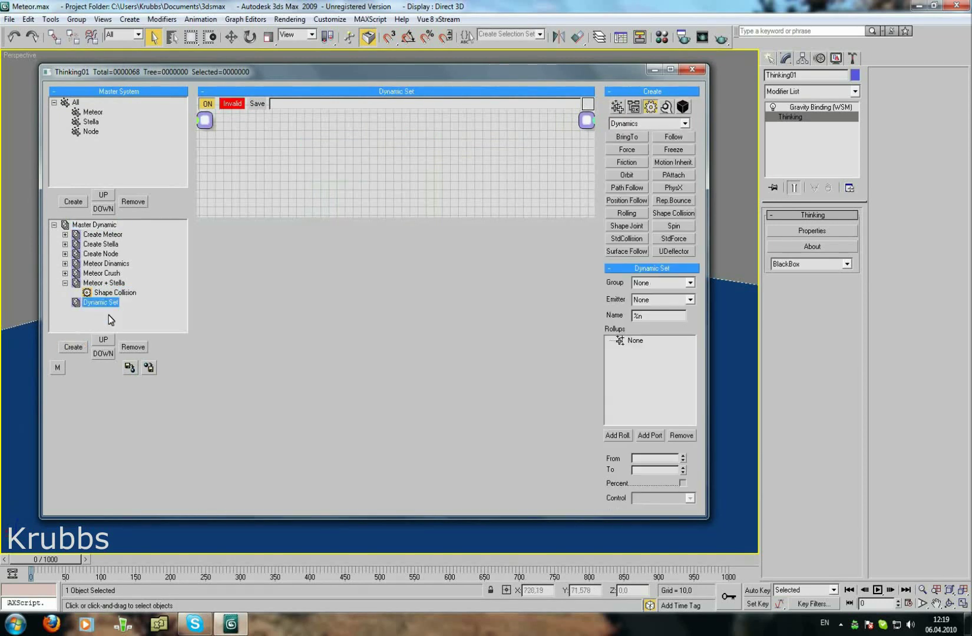
{"action": "type", "text": "M"}
{"action": "type", "text": "eteor + No"}
{"action": "type", "text": "de"}
{"action": "key", "text": "Return"}
{"action": "left_click_drag", "start_coordinate": [530, 71], "coordinate": [493, 71]}
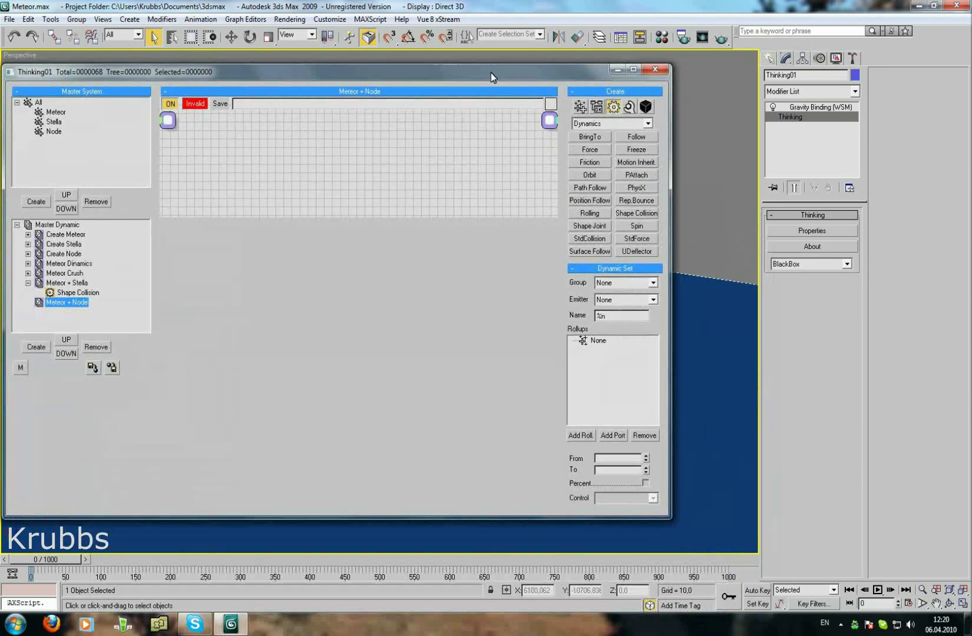
Add a Shape Collision operator with Group Meteor and Deflector Node
{"action": "left_click", "coordinate": [620, 216]}
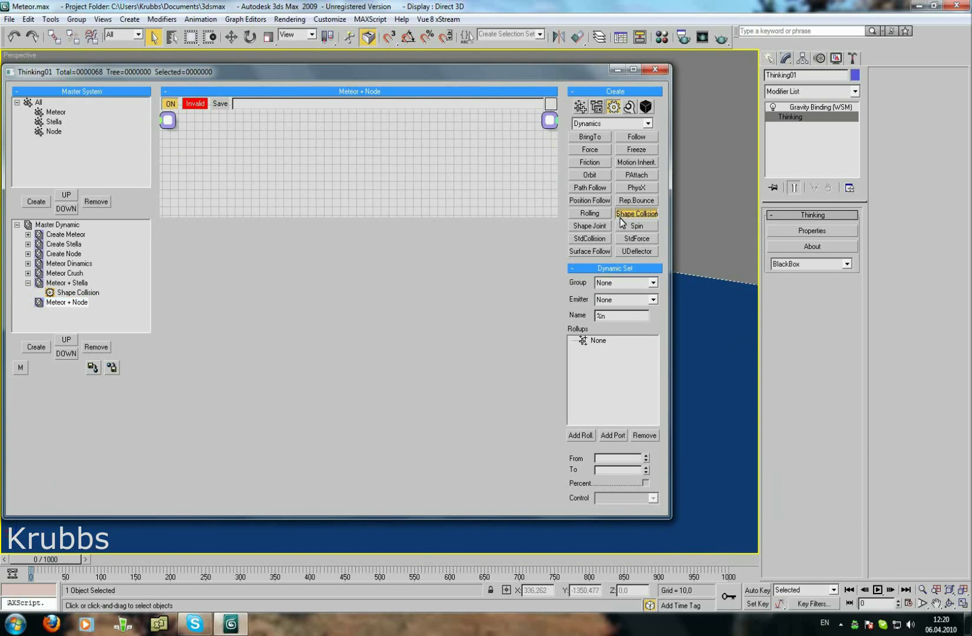
{"action": "left_click", "coordinate": [337, 158]}
{"action": "left_click_drag", "start_coordinate": [367, 169], "coordinate": [284, 127]}
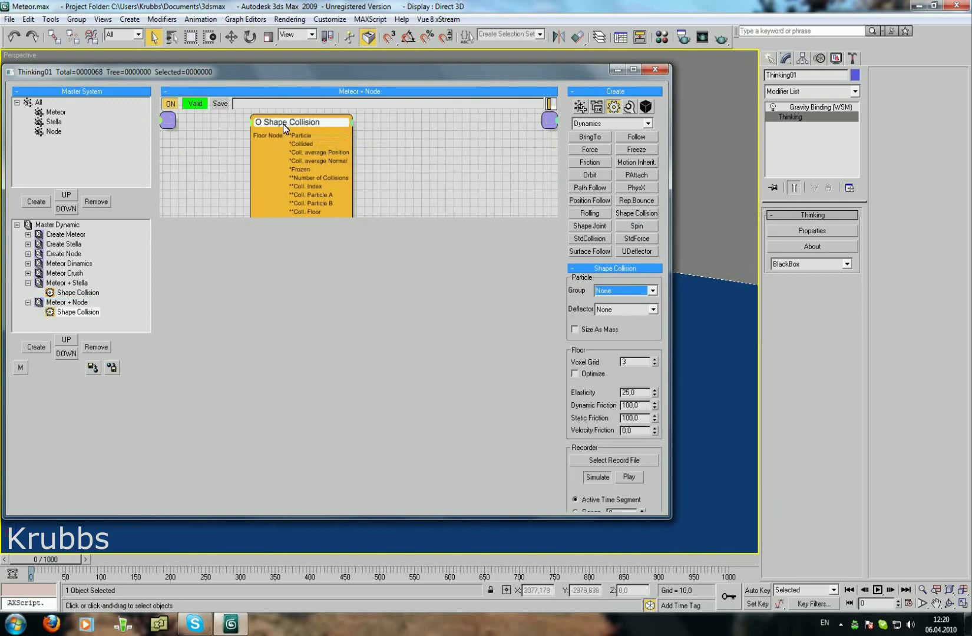
{"action": "left_click", "coordinate": [604, 291]}
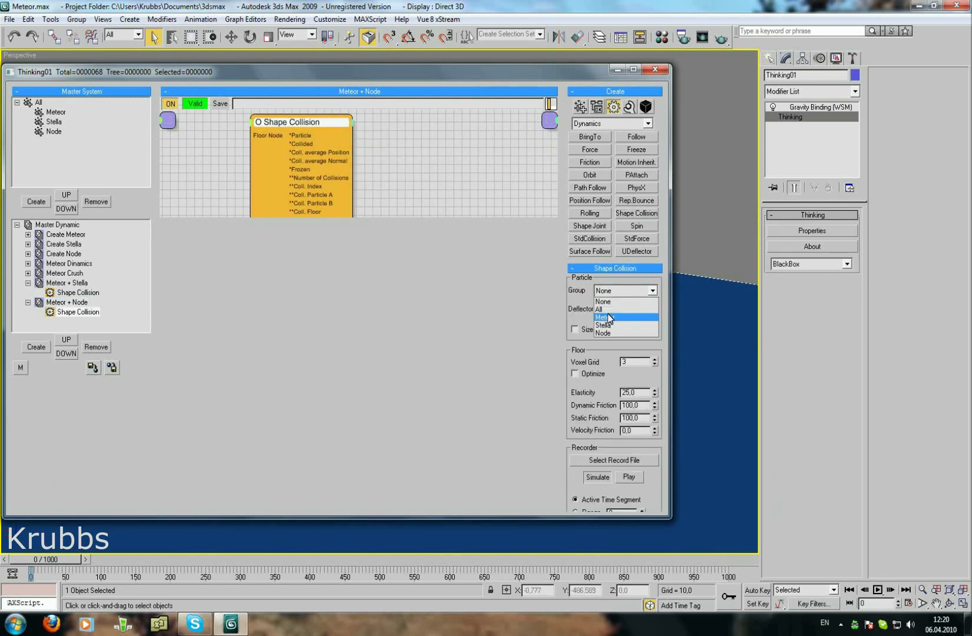
{"action": "left_click", "coordinate": [605, 317]}
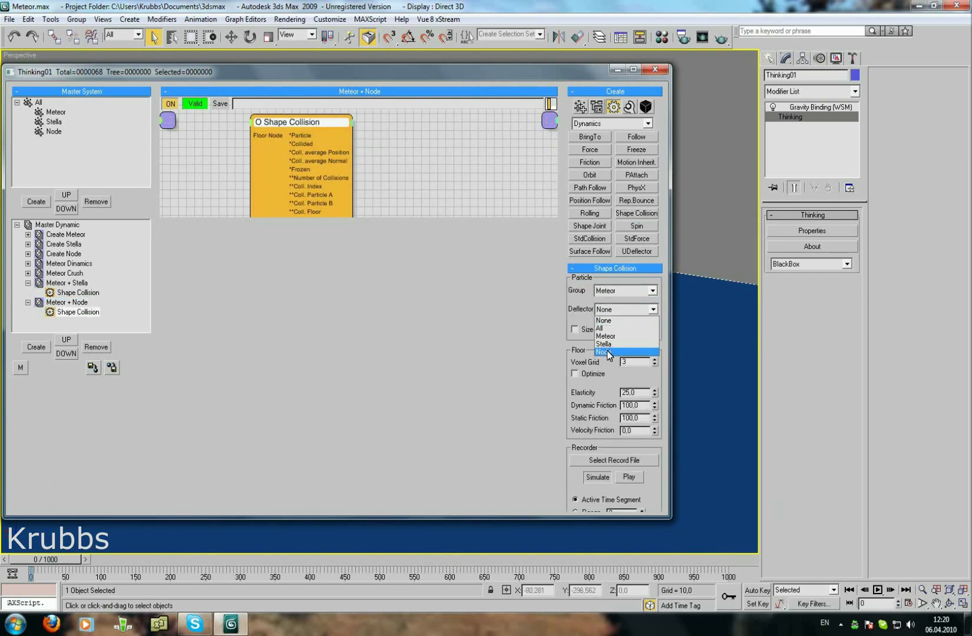
{"action": "left_click", "coordinate": [604, 352]}
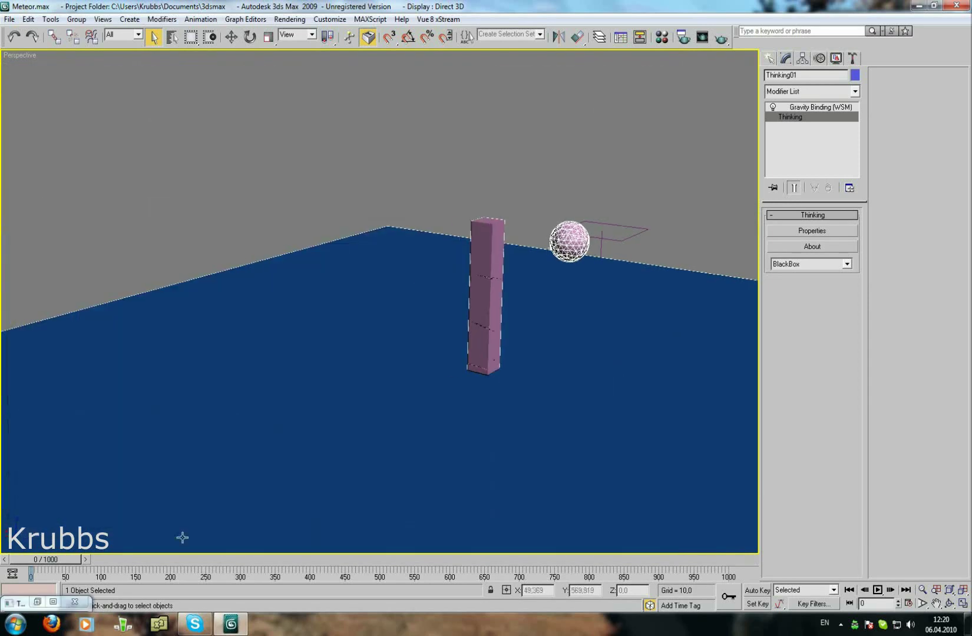
Scrub to frame 113 and pan the Perspective view to centre the scattered debris
{"action": "left_click_drag", "start_coordinate": [50, 560], "coordinate": [109, 574]}
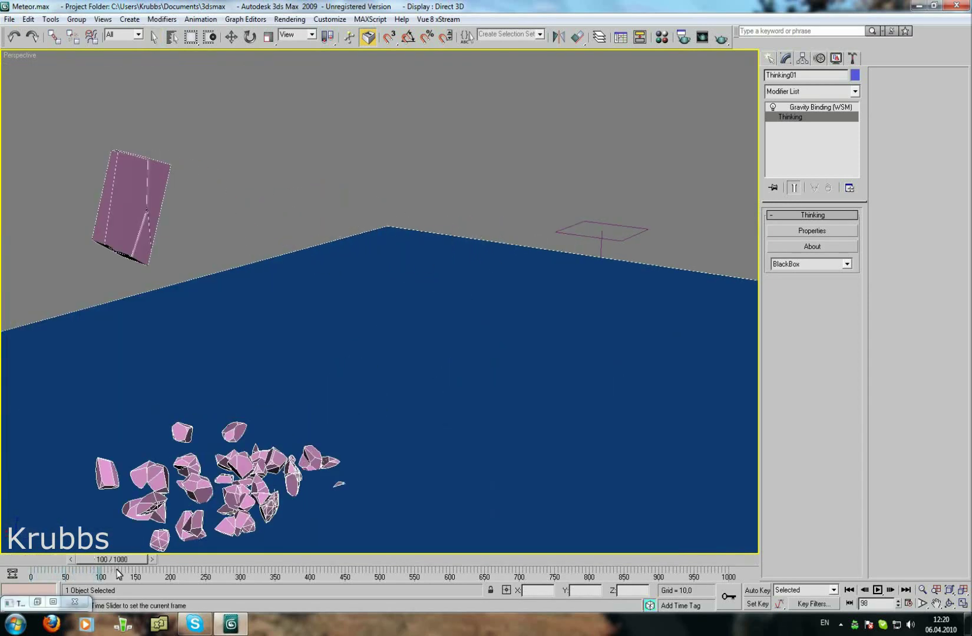
{"action": "left_click_drag", "start_coordinate": [109, 574], "coordinate": [127, 574]}
{"action": "mouse_move", "coordinate": [254, 407]}
{"action": "middle_mouse_down"}
{"action": "mouse_move", "coordinate": [348, 324]}
{"action": "mouse_move", "coordinate": [324, 372]}
{"action": "middle_mouse_up"}
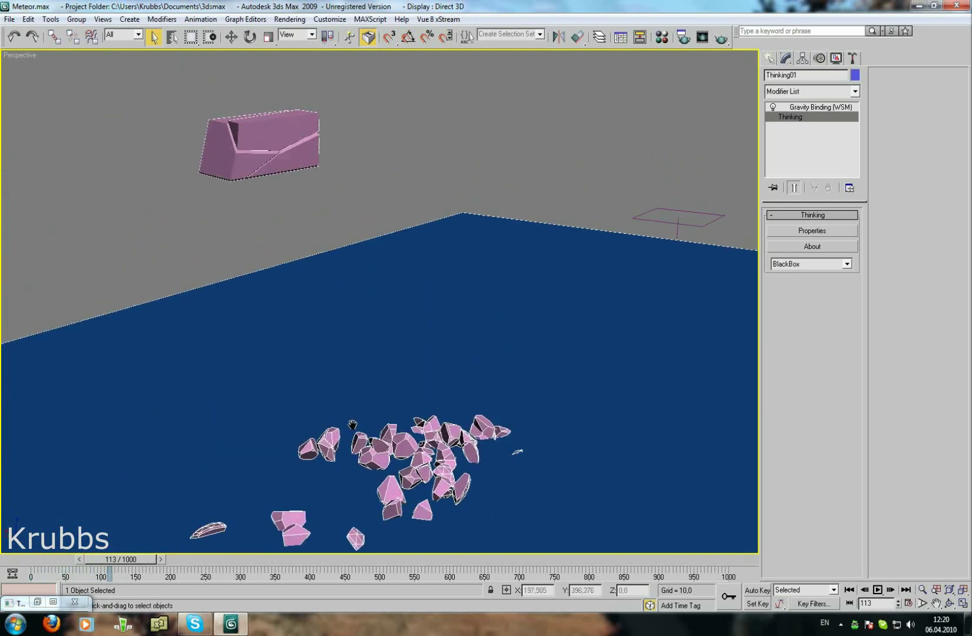
{"action": "left_click_drag", "start_coordinate": [130, 560], "coordinate": [33, 565]}
Rewind the animation to frame 0 and restore the Thinking Particles editor
{"action": "middle_click_drag", "start_coordinate": [531, 278], "coordinate": [274, 376]}
{"action": "scroll", "coordinate": [224, 442], "scroll_direction": "up", "scroll_amount": 3}
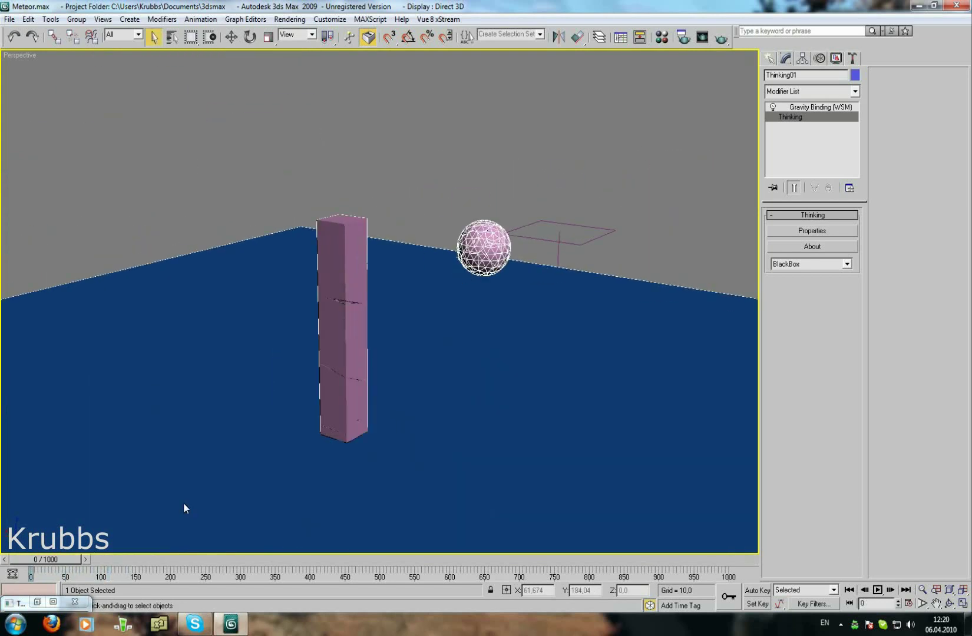
{"action": "left_click", "coordinate": [37, 602]}
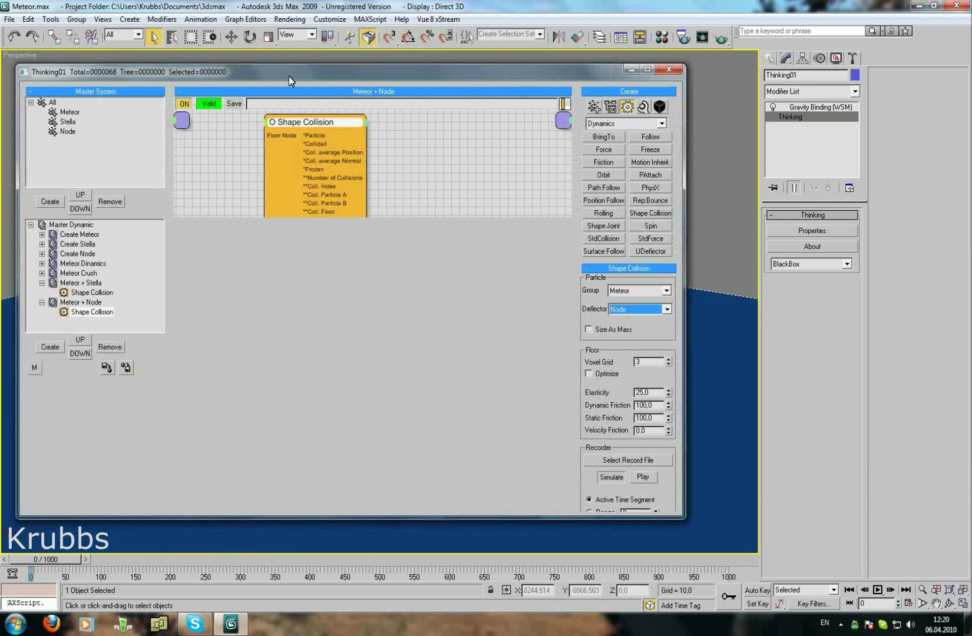
Collapse Meteor + Node and add a new dynamic set named 'Stella + Node'
{"action": "left_click_drag", "start_coordinate": [289, 76], "coordinate": [308, 83]}
{"action": "left_click", "coordinate": [97, 310]}
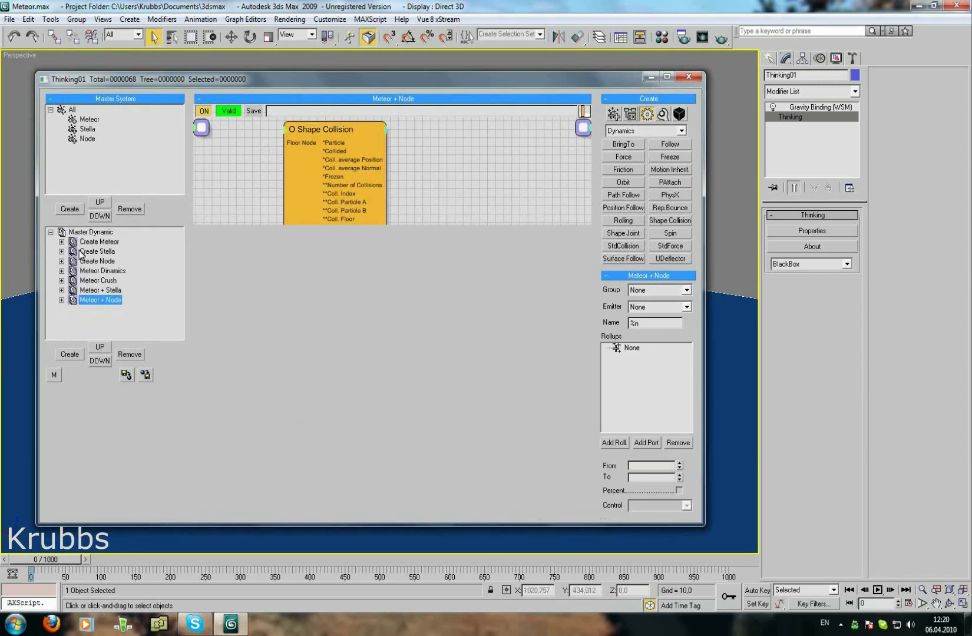
{"action": "left_click", "coordinate": [91, 231]}
{"action": "left_click", "coordinate": [70, 354]}
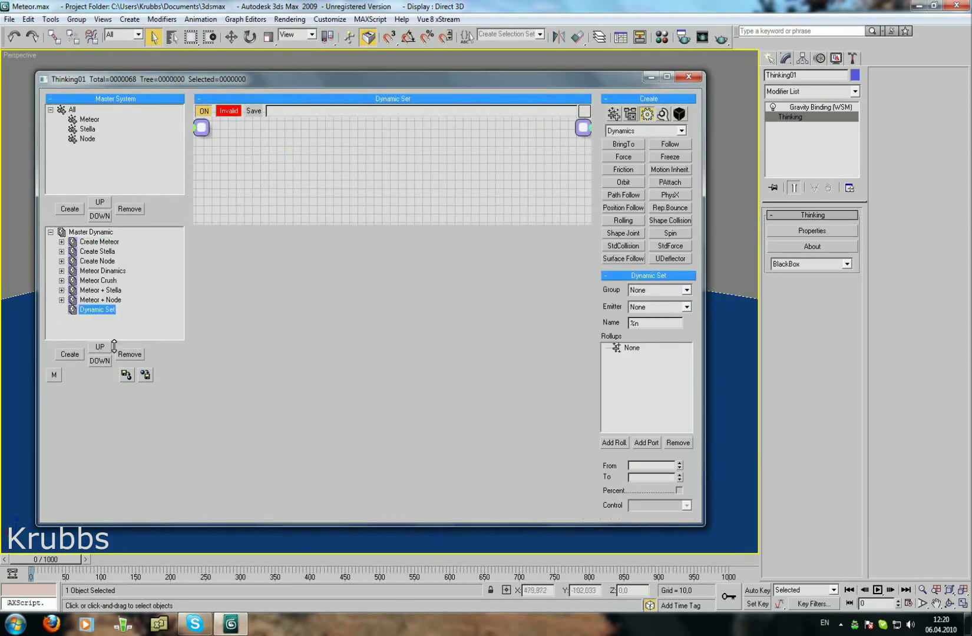
{"action": "type", "text": "Stella + No"}
{"action": "type", "text": "de"}
{"action": "key", "text": "Return"}
Add a Shape Collision operator with Group Stella and Deflector Node
{"action": "left_click", "coordinate": [663, 222]}
{"action": "left_click", "coordinate": [395, 179]}
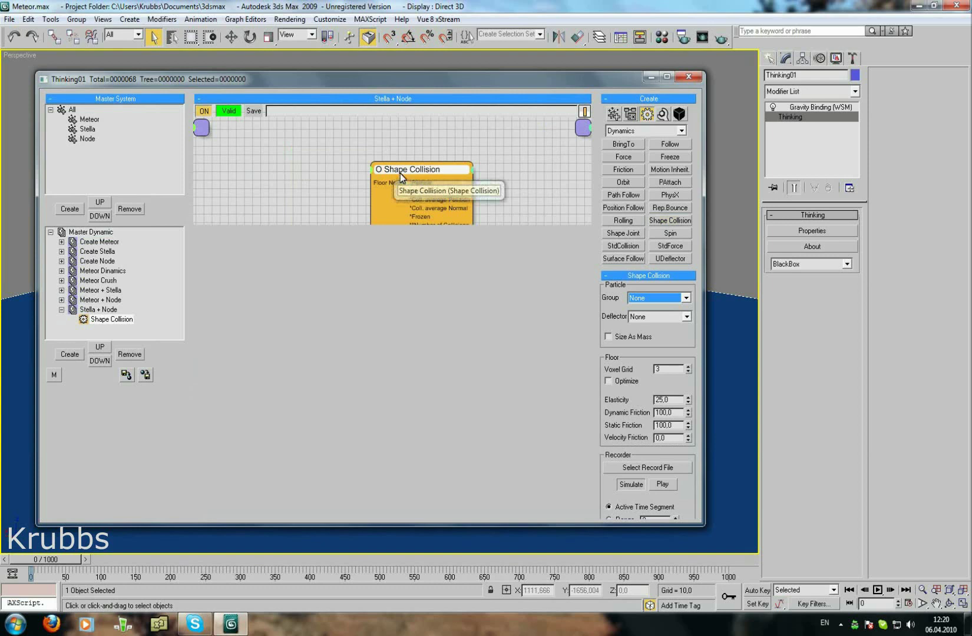
{"action": "left_click", "coordinate": [643, 302]}
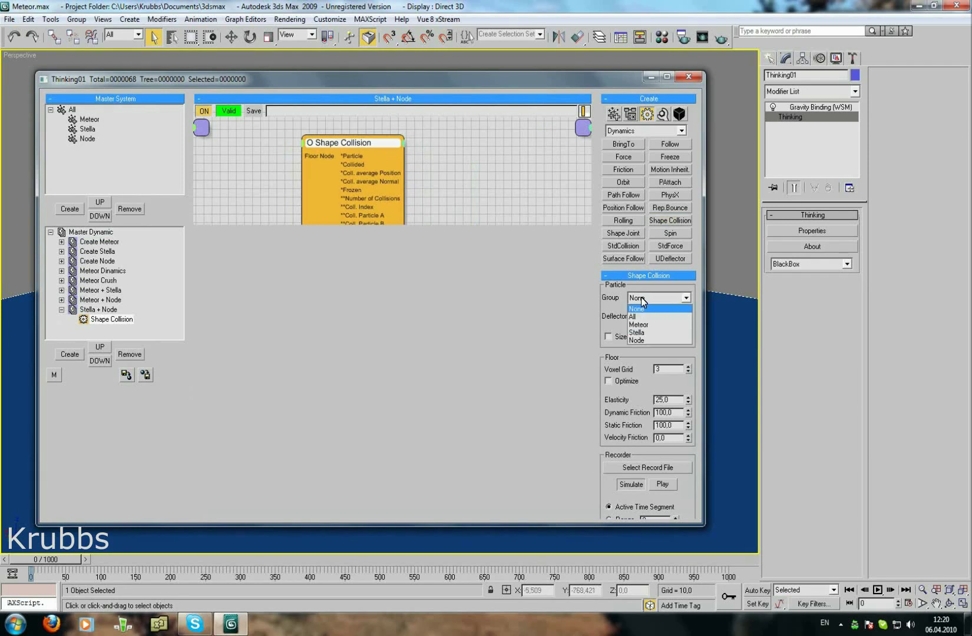
{"action": "left_click", "coordinate": [637, 332]}
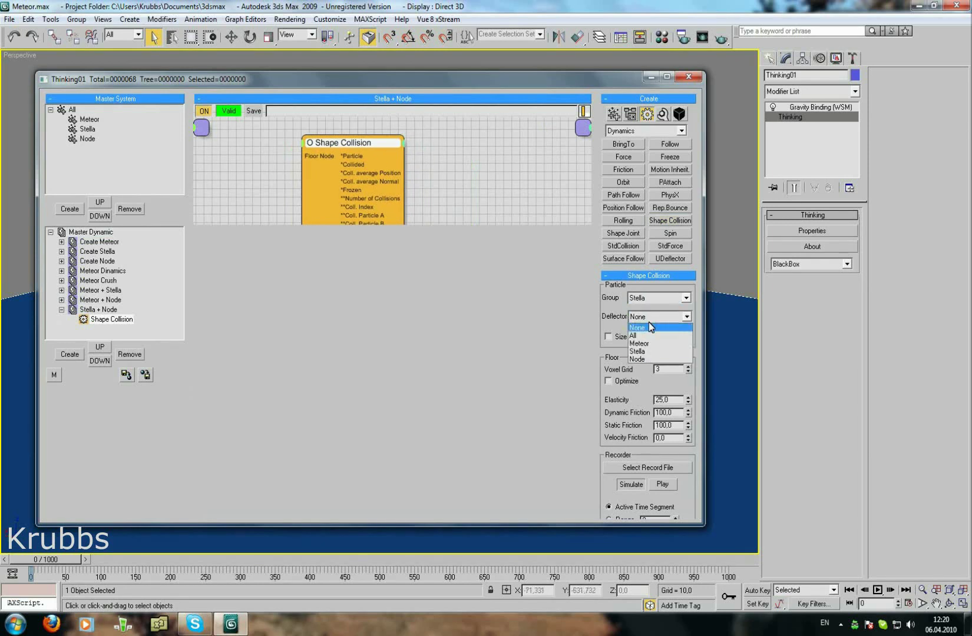
{"action": "left_click", "coordinate": [644, 358]}
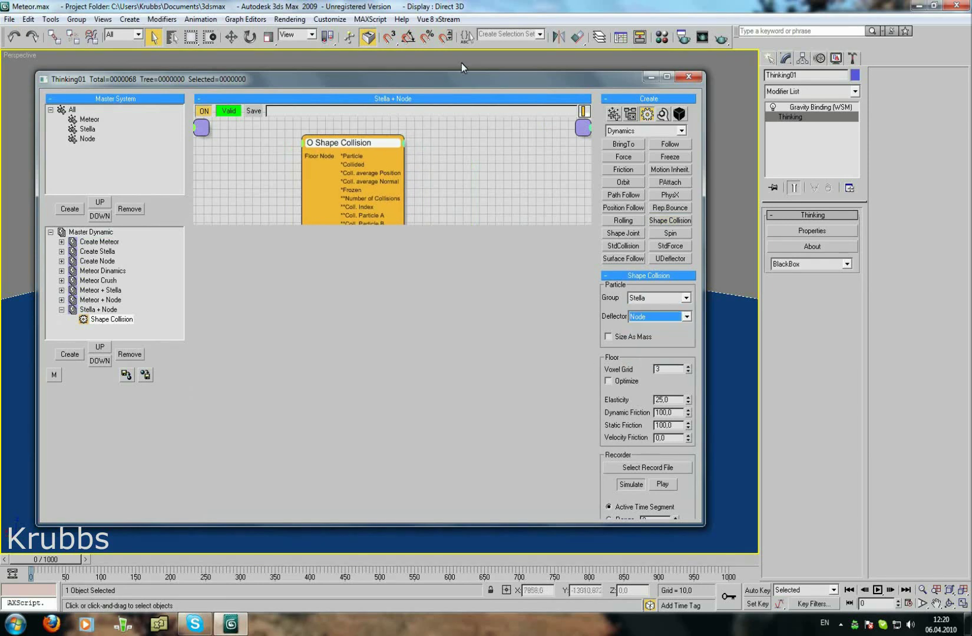
Collapse Stella + Node and add another dynamic set under Master Dynamic
{"action": "left_click", "coordinate": [61, 310]}
{"action": "left_click", "coordinate": [88, 232]}
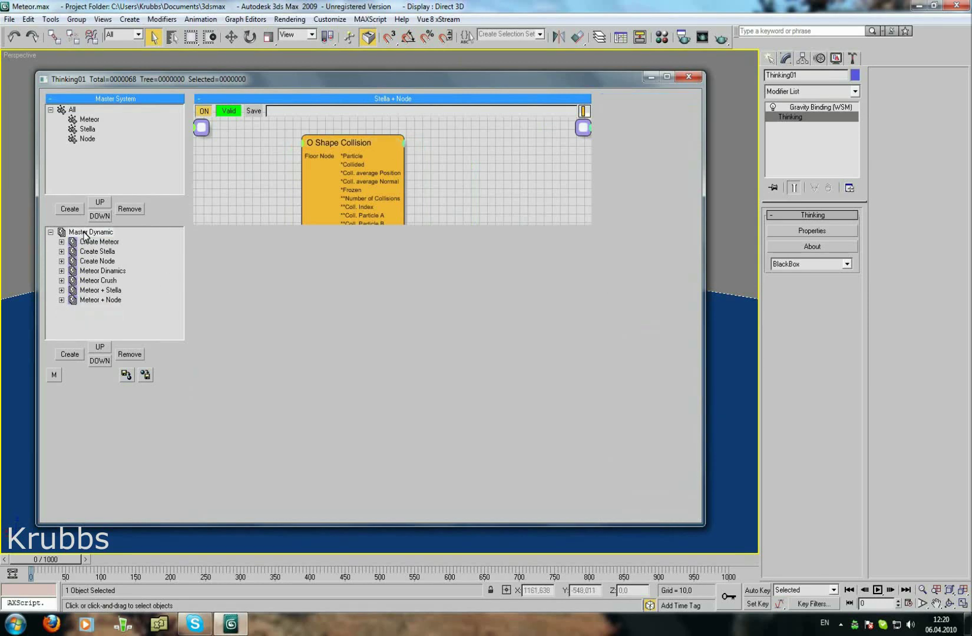
{"action": "left_click", "coordinate": [77, 354]}
{"action": "left_click", "coordinate": [92, 321]}
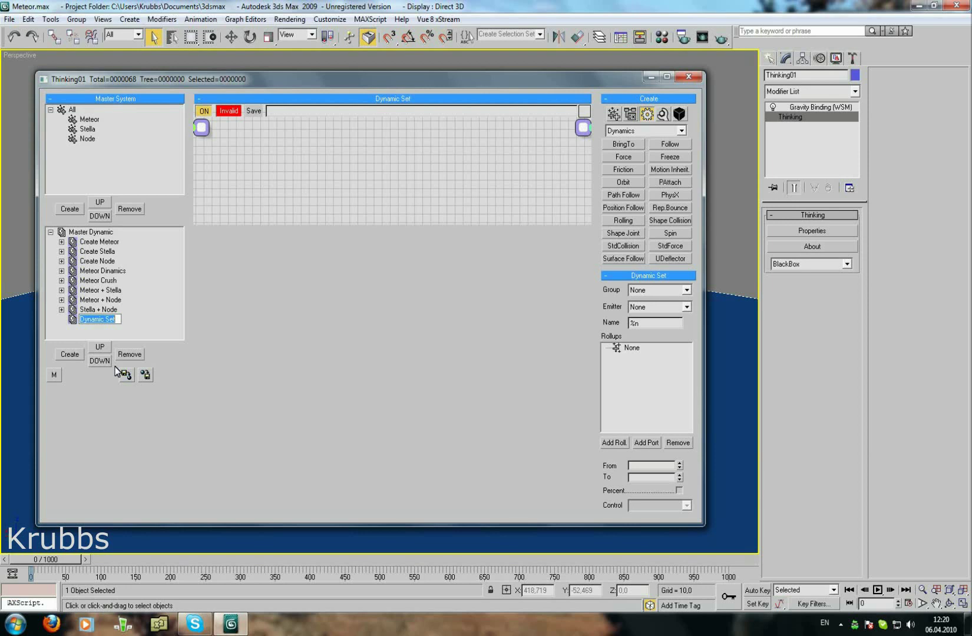
Rename the Dynamic Set to 'Stella Dinamics' and place a StdForce node
{"action": "type", "text": "Stella Di"}
{"action": "key", "text": "Return"}
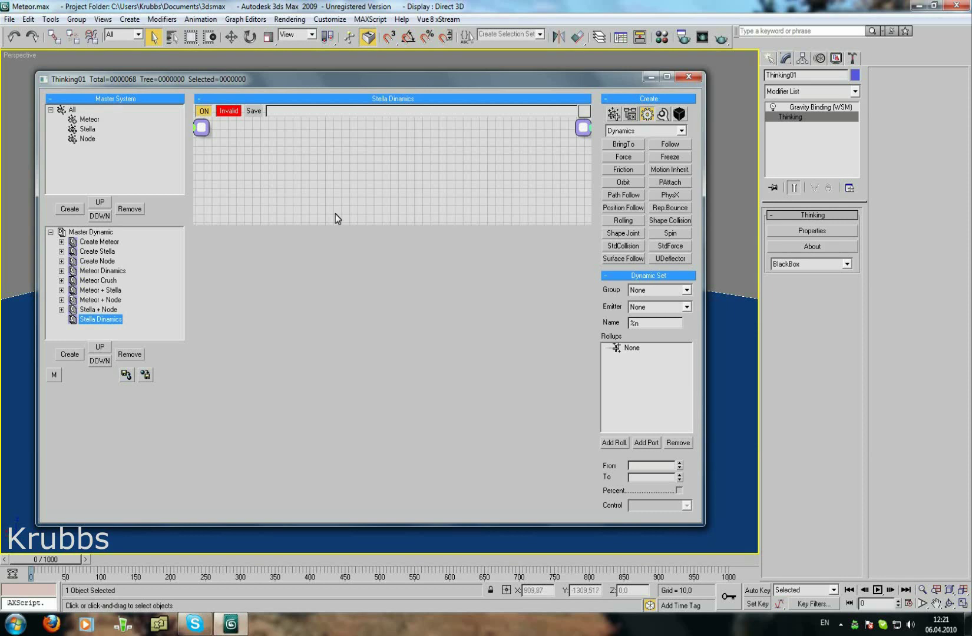
{"action": "left_click", "coordinate": [661, 246]}
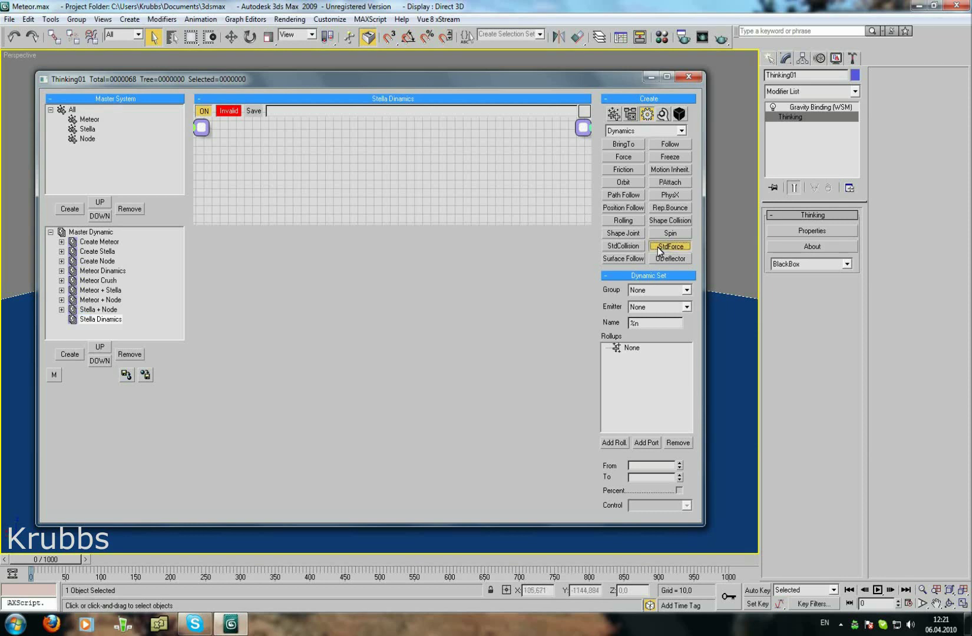
{"action": "left_click", "coordinate": [413, 151]}
{"action": "left_click", "coordinate": [614, 115]}
Add a Stella node wired into StdForce, with Gravity01 as the active force
{"action": "left_click", "coordinate": [623, 157]}
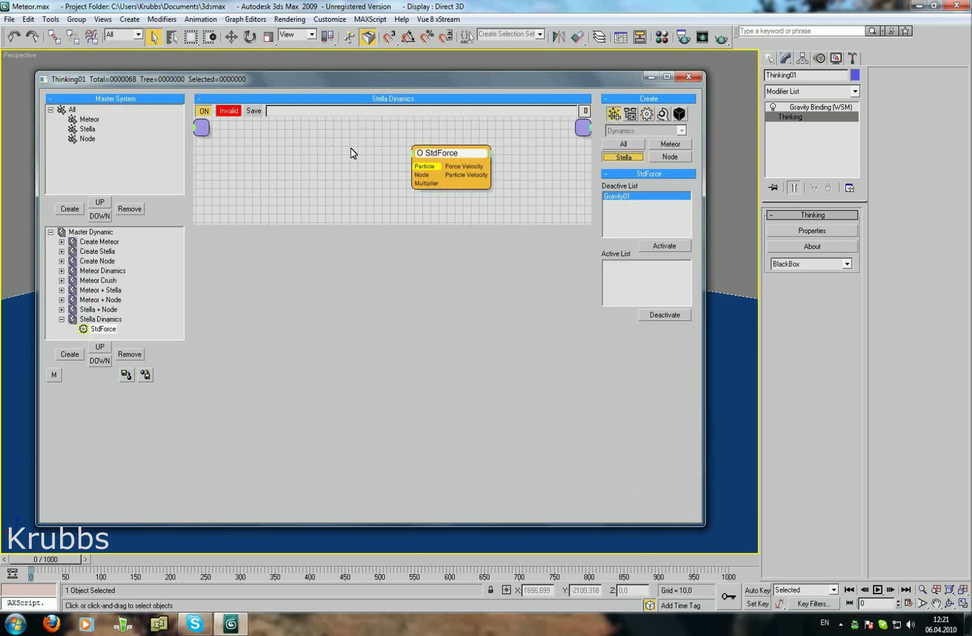
{"action": "left_click", "coordinate": [351, 149]}
{"action": "mouse_move", "coordinate": [370, 163]}
{"action": "left_mouse_down"}
{"action": "mouse_move", "coordinate": [336, 164]}
{"action": "mouse_move", "coordinate": [412, 171]}
{"action": "left_mouse_up"}
{"action": "left_click", "coordinate": [451, 151]}
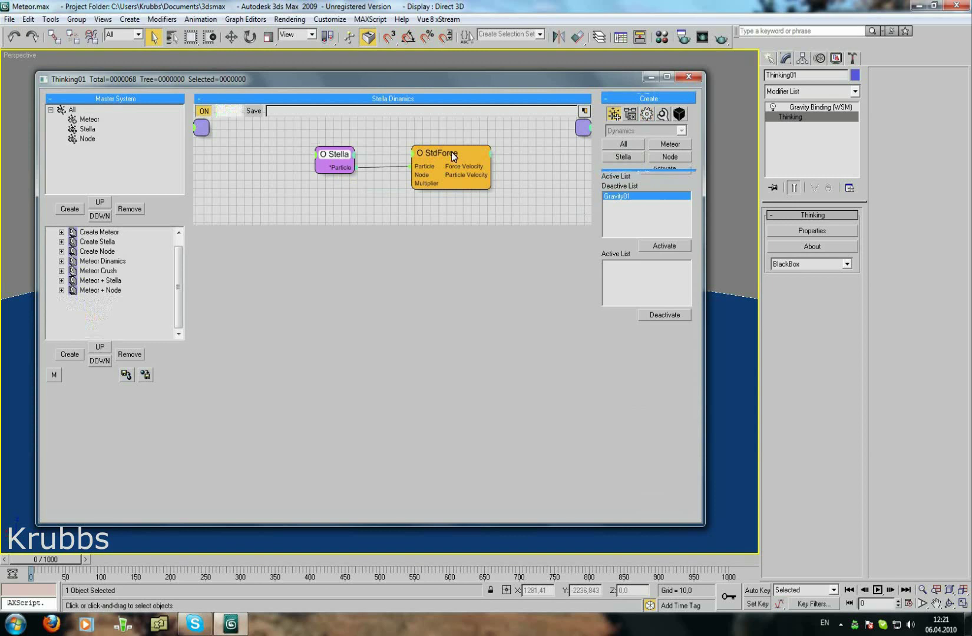
{"action": "left_click", "coordinate": [649, 244]}
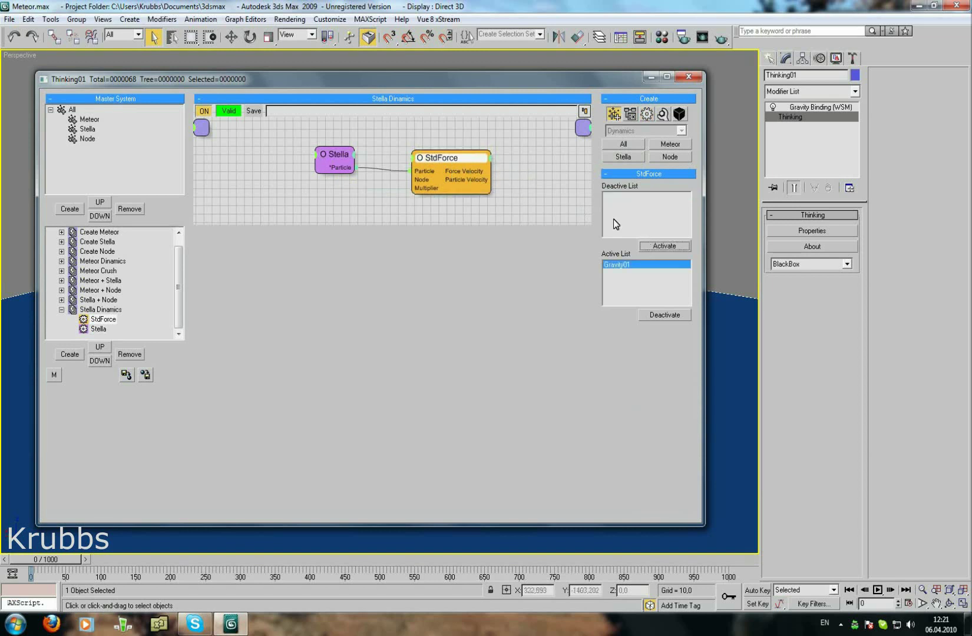
Add a Time Interval condition node above the Stella node
{"action": "left_click", "coordinate": [630, 115]}
{"action": "middle_click_drag", "start_coordinate": [454, 126], "coordinate": [454, 151]}
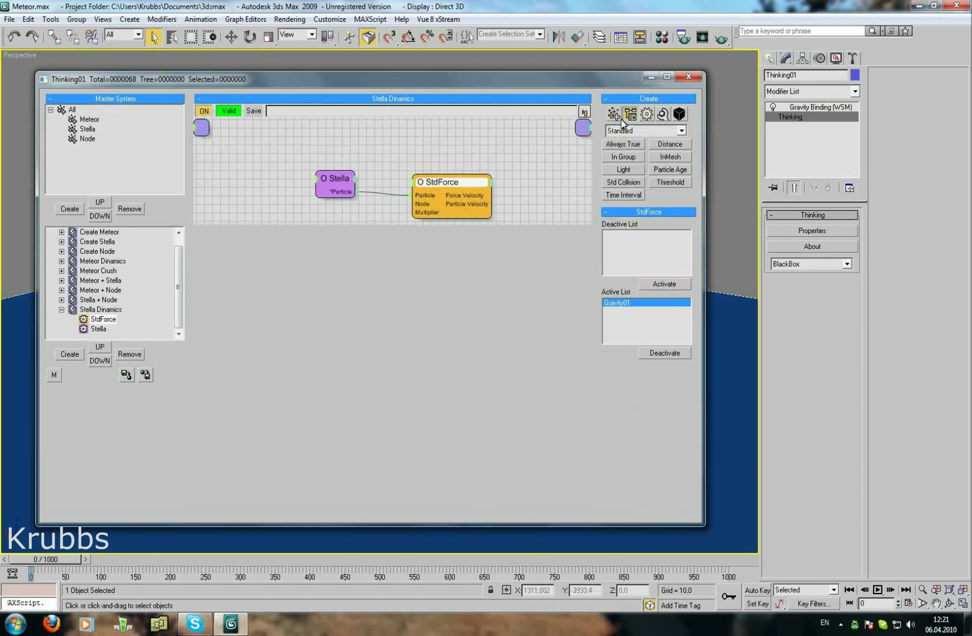
{"action": "left_click", "coordinate": [624, 195]}
{"action": "left_click", "coordinate": [383, 146]}
{"action": "left_click_drag", "start_coordinate": [369, 130], "coordinate": [349, 133]}
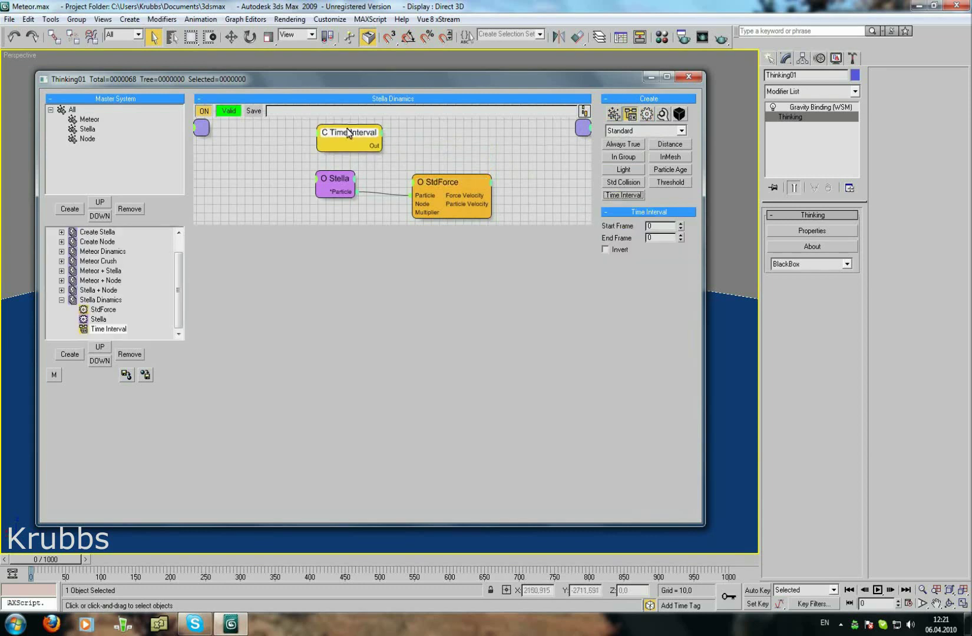
Check the meteor's impact frame in the scene, then set Time Interval start frame to 25
{"action": "left_click", "coordinate": [649, 76]}
{"action": "mouse_move", "coordinate": [66, 561]}
{"action": "left_mouse_down"}
{"action": "mouse_move", "coordinate": [115, 565]}
{"action": "mouse_move", "coordinate": [84, 566]}
{"action": "left_mouse_up"}
{"action": "key", "text": "q"}
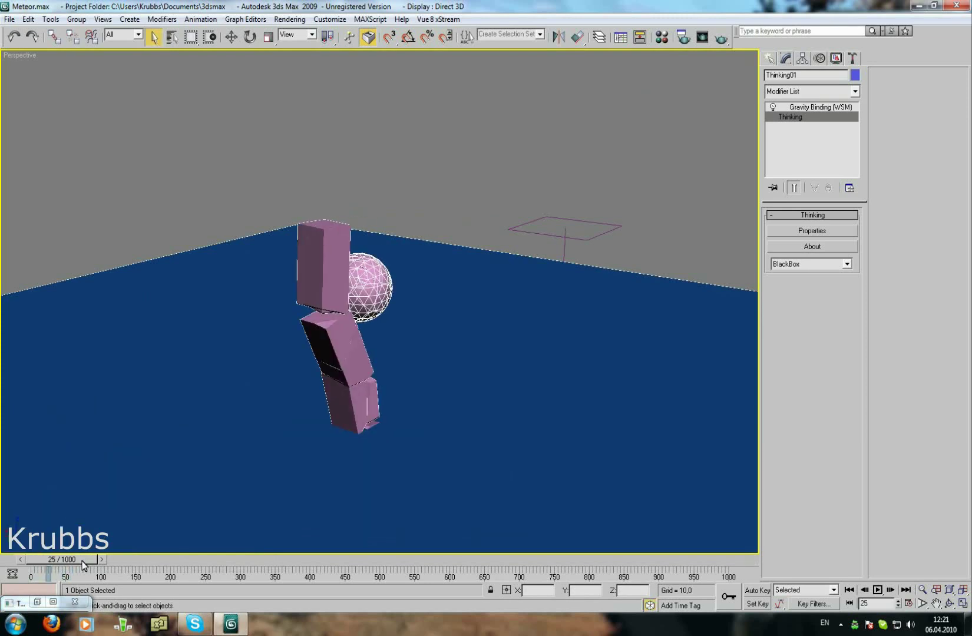
{"action": "left_click", "coordinate": [38, 601]}
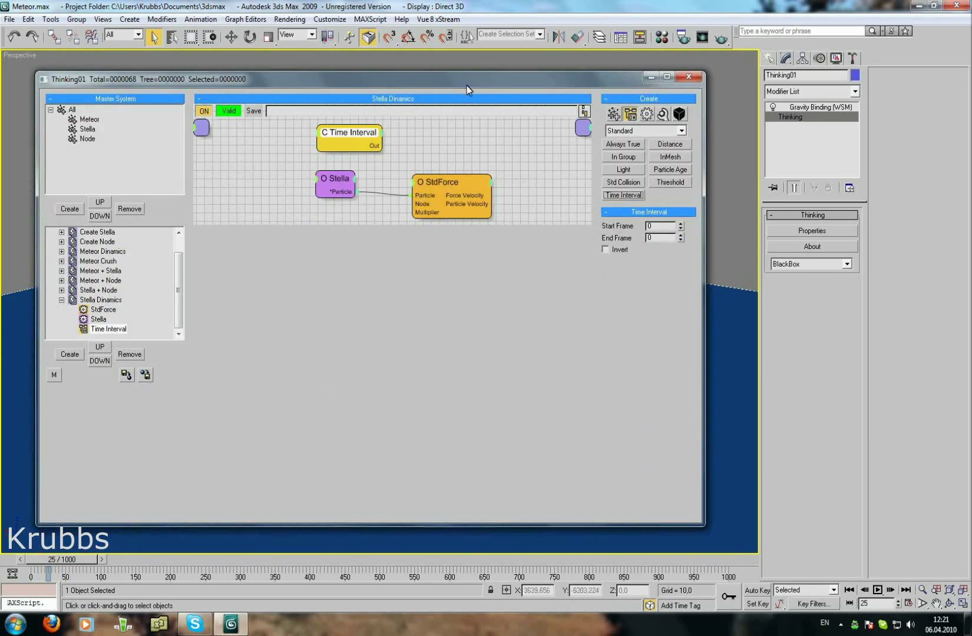
{"action": "left_click", "coordinate": [648, 225]}
{"action": "key", "text": "Tab"}
Add an ON input to StdForce, fed by the Time Interval output
{"action": "right_click", "coordinate": [415, 187]}
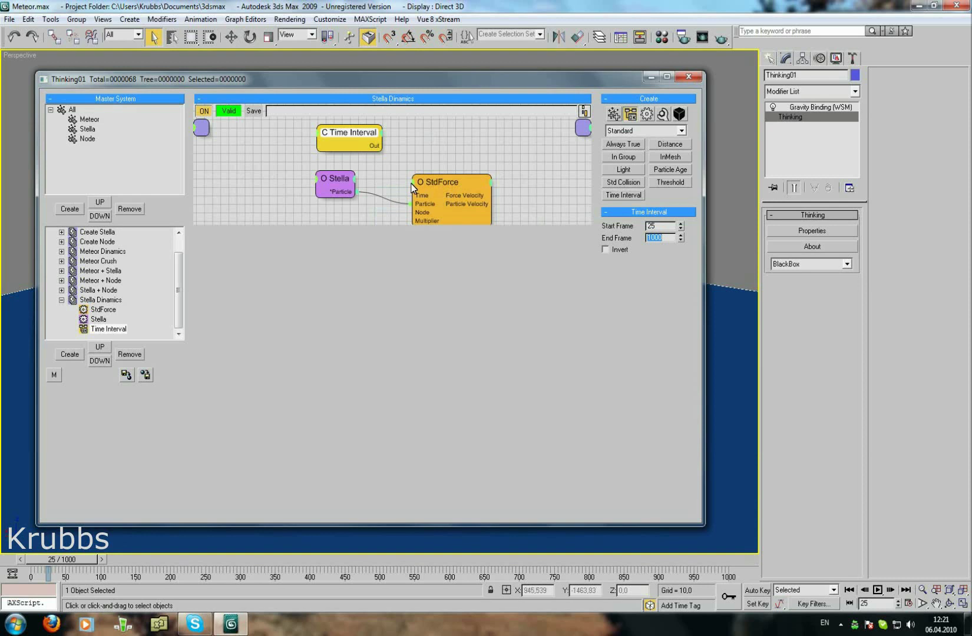
{"action": "right_click", "coordinate": [414, 185]}
{"action": "left_click", "coordinate": [401, 192]}
{"action": "mouse_move", "coordinate": [416, 193]}
{"action": "left_mouse_down"}
{"action": "mouse_move", "coordinate": [434, 182]}
{"action": "mouse_move", "coordinate": [382, 145]}
{"action": "left_mouse_up"}
{"action": "left_click_drag", "start_coordinate": [461, 177], "coordinate": [462, 166]}
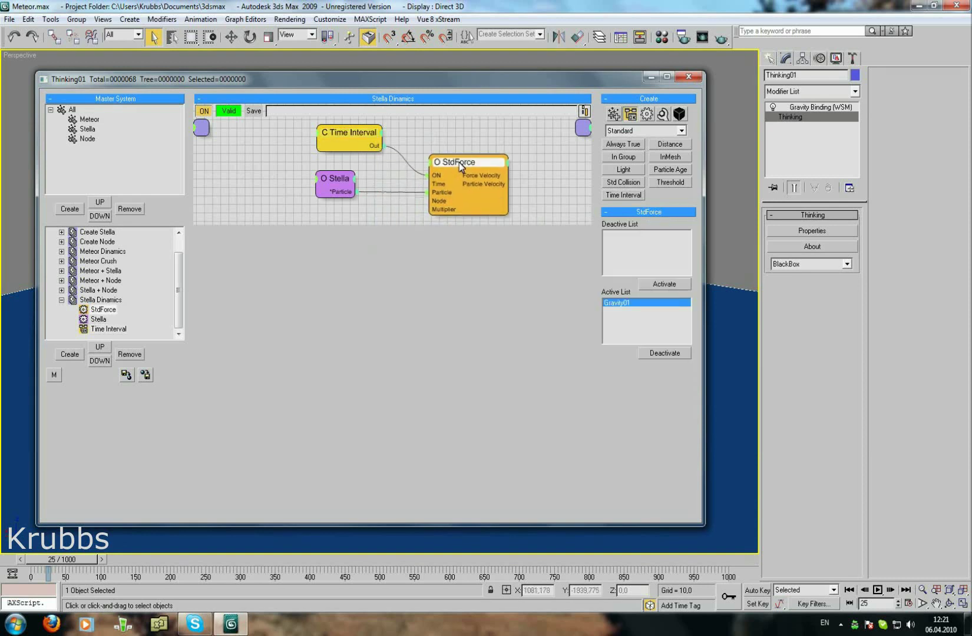
{"action": "left_click", "coordinate": [656, 78]}
Play the simulation from frame 0 and orbit to inspect the pillar fragments
{"action": "left_click", "coordinate": [276, 435]}
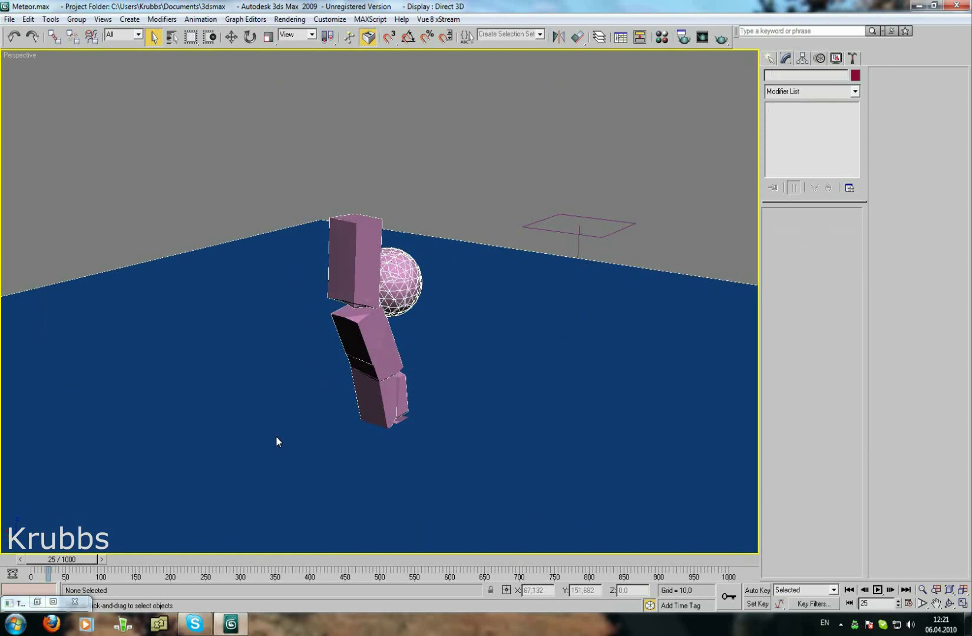
{"action": "left_click_drag", "start_coordinate": [62, 559], "coordinate": [23, 567]}
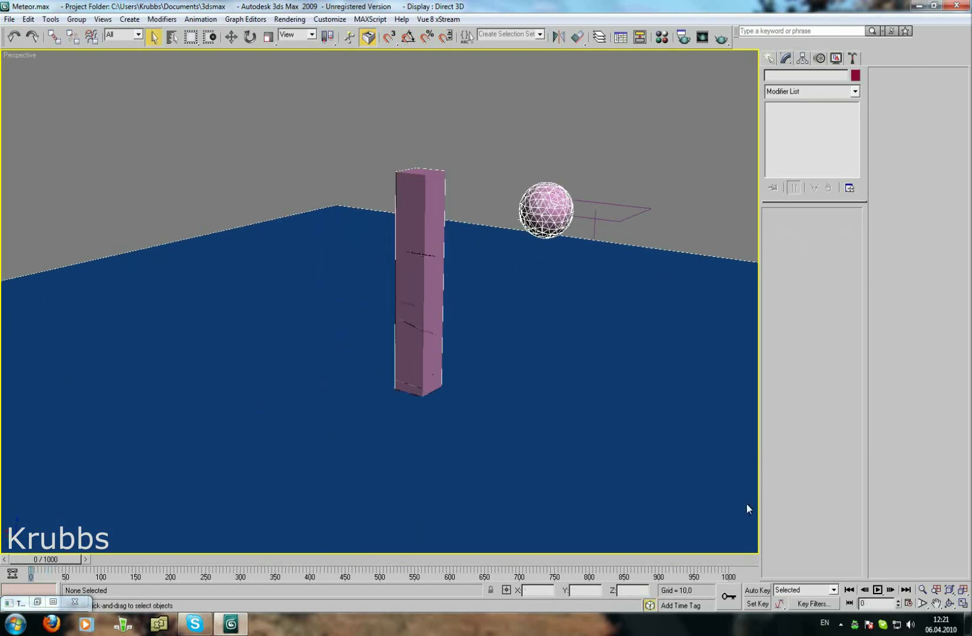
{"action": "left_click", "coordinate": [874, 590]}
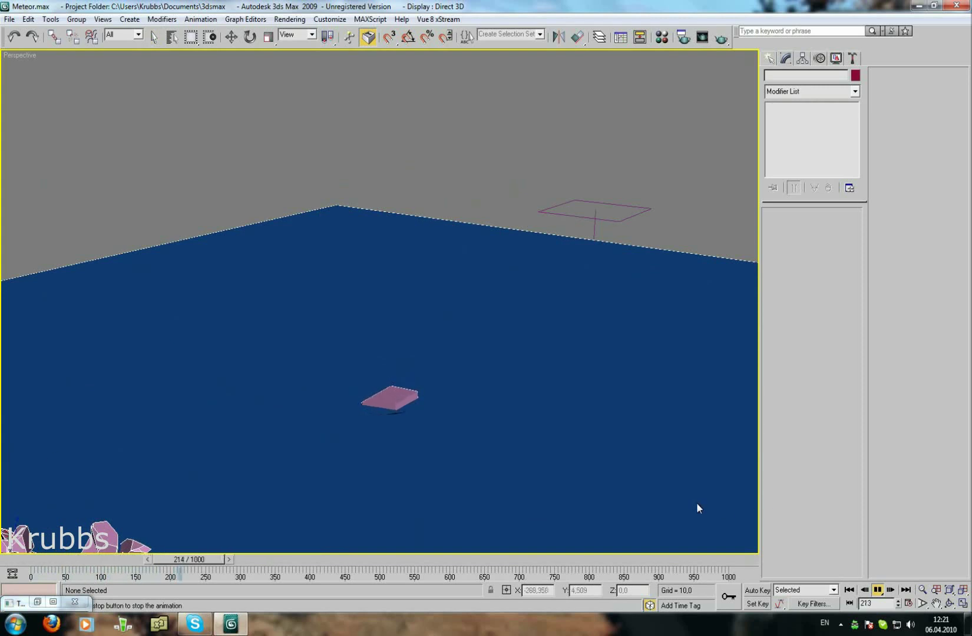
{"action": "left_click", "coordinate": [877, 591]}
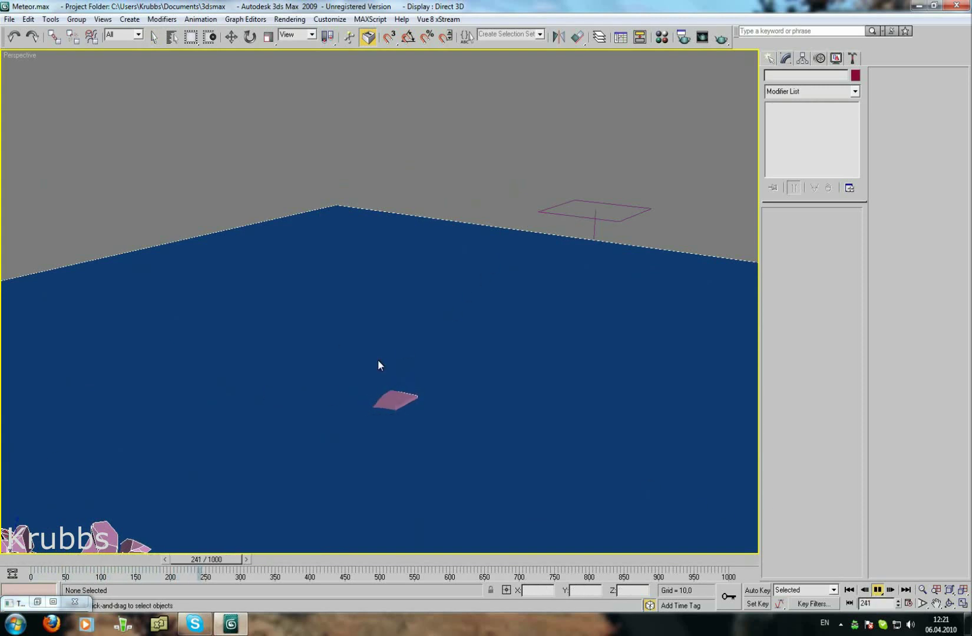
{"action": "mouse_move", "coordinate": [378, 365]}
{"action": "middle_mouse_down", "text": "alt"}
{"action": "mouse_move", "coordinate": [265, 499]}
{"action": "mouse_move", "coordinate": [393, 409]}
{"action": "mouse_move", "coordinate": [373, 398]}
{"action": "mouse_move", "coordinate": [220, 546]}
{"action": "middle_mouse_up", "text": "alt"}
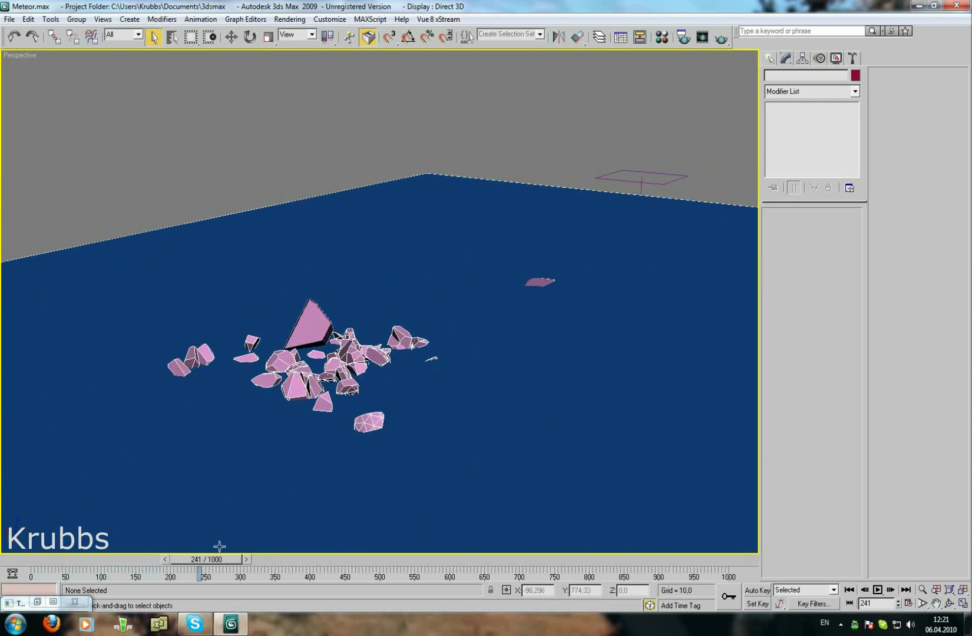
Return to frame 0, orbit back toward the pillar, and restore the Thinking01 editor
{"action": "left_click", "coordinate": [31, 561]}
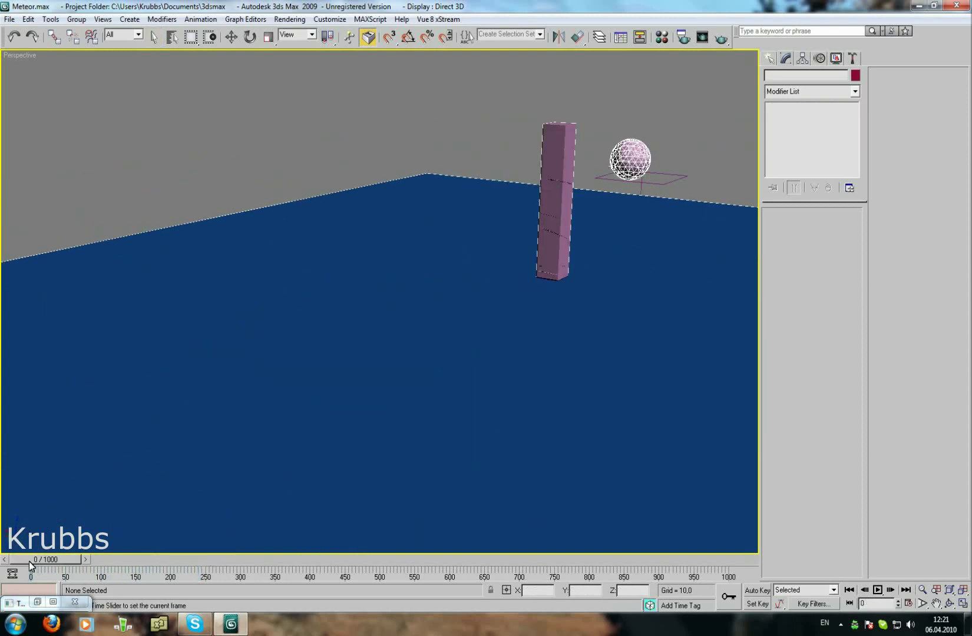
{"action": "mouse_move", "coordinate": [452, 204]}
{"action": "middle_mouse_down", "text": "alt"}
{"action": "mouse_move", "coordinate": [219, 289]}
{"action": "mouse_move", "coordinate": [251, 280]}
{"action": "middle_mouse_up", "text": "alt"}
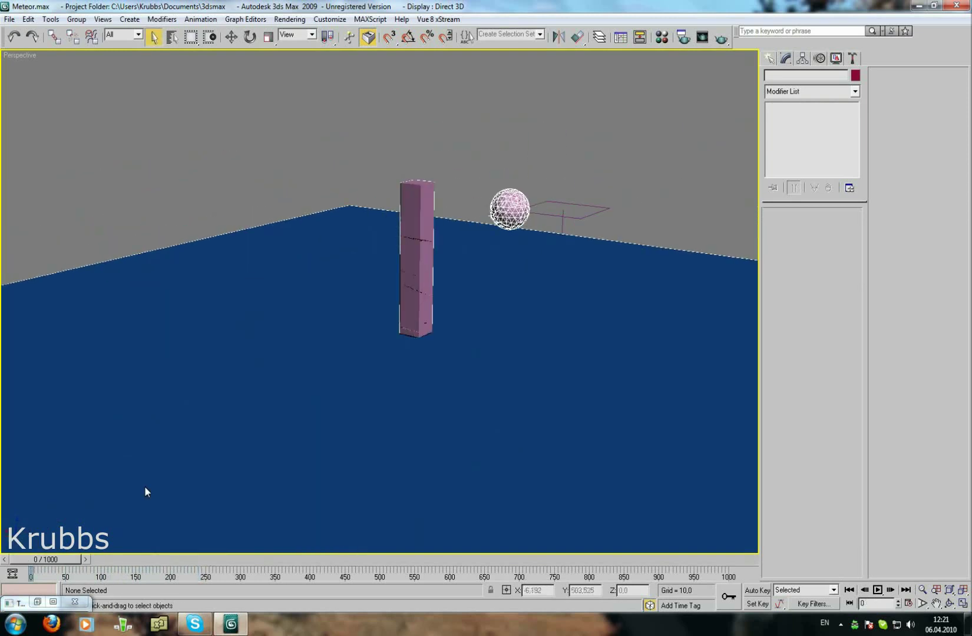
{"action": "left_click", "coordinate": [35, 602]}
{"action": "mouse_move", "coordinate": [465, 82]}
{"action": "left_mouse_down"}
{"action": "mouse_move", "coordinate": [519, 81]}
{"action": "mouse_move", "coordinate": [472, 512]}
{"action": "mouse_move", "coordinate": [491, 76]}
{"action": "mouse_move", "coordinate": [488, 456]}
{"action": "mouse_move", "coordinate": [499, 86]}
{"action": "mouse_move", "coordinate": [484, 81]}
{"action": "left_mouse_up"}
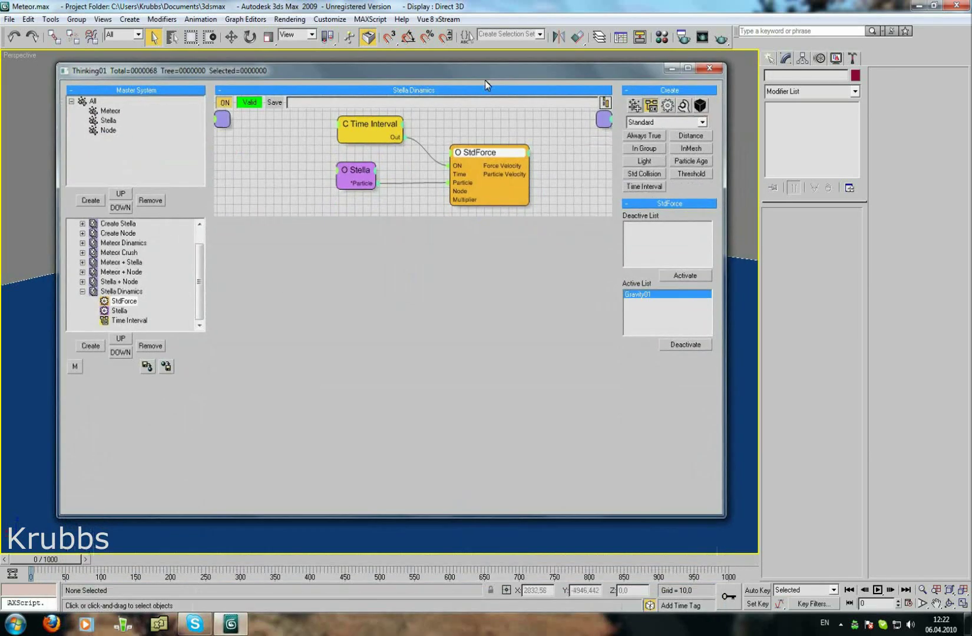
Give the Meteor group an Impulse Thresh of 40 under Shape Collision Dynamics
{"action": "mouse_move", "coordinate": [197, 295]}
{"action": "left_mouse_down"}
{"action": "mouse_move", "coordinate": [200, 274]}
{"action": "mouse_move", "coordinate": [204, 308]}
{"action": "left_mouse_up"}
{"action": "left_click", "coordinate": [118, 291]}
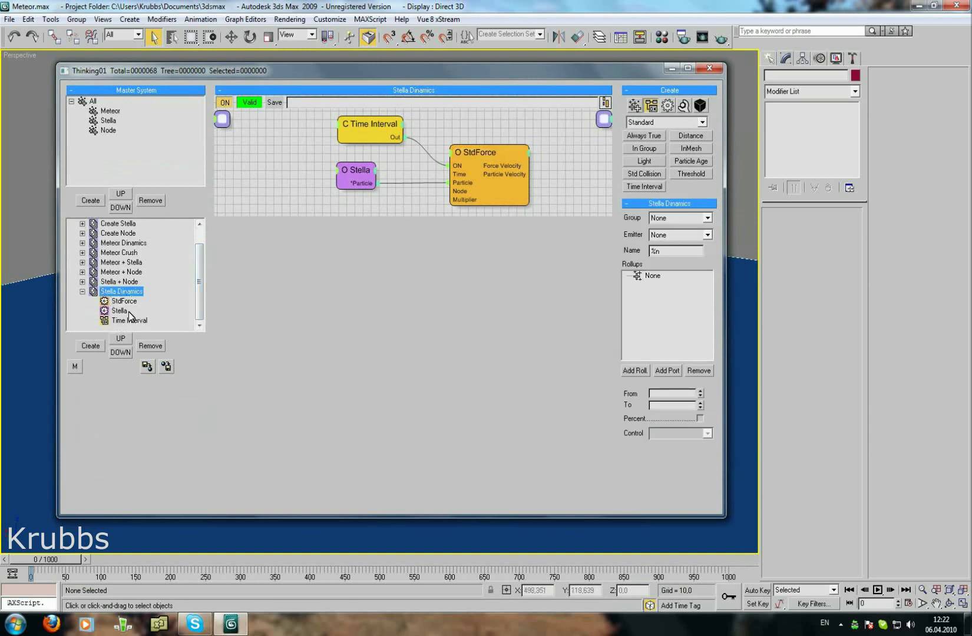
{"action": "mouse_move", "coordinate": [450, 80]}
{"action": "left_mouse_down"}
{"action": "mouse_move", "coordinate": [457, 571]}
{"action": "mouse_move", "coordinate": [446, 68]}
{"action": "left_mouse_up"}
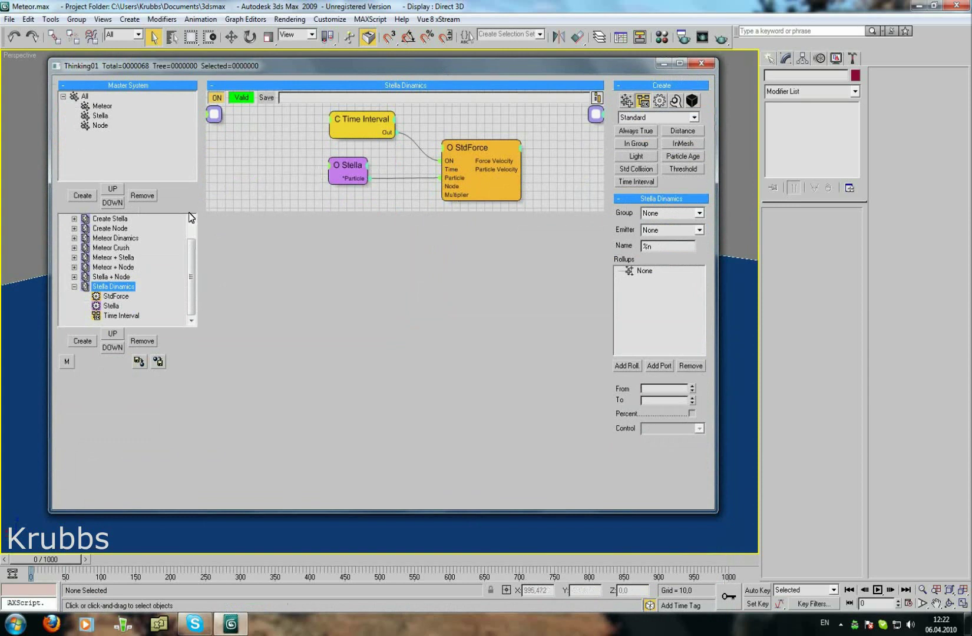
{"action": "left_click", "coordinate": [103, 107]}
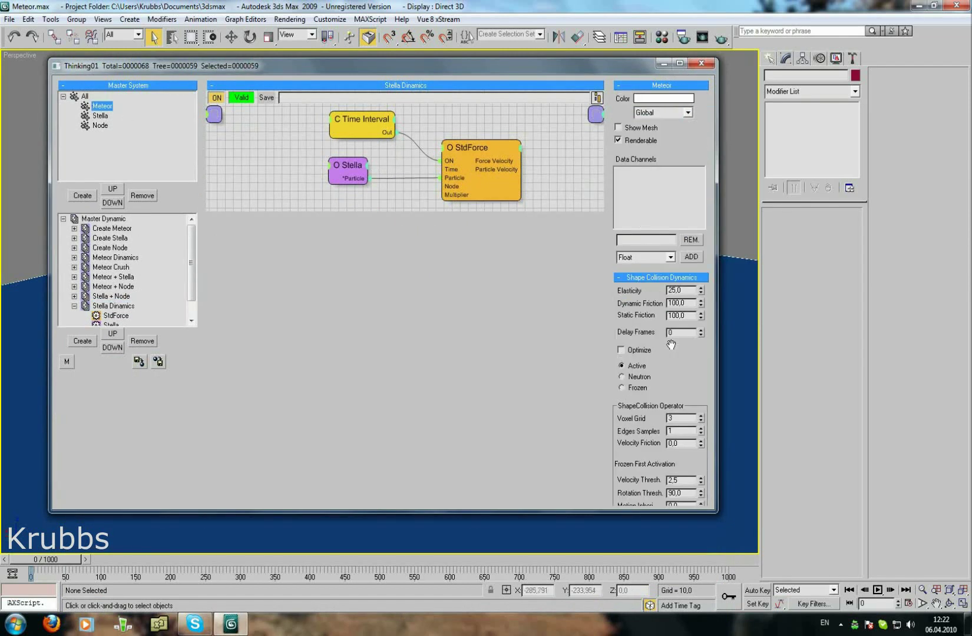
{"action": "left_click_drag", "start_coordinate": [676, 359], "coordinate": [672, 282]}
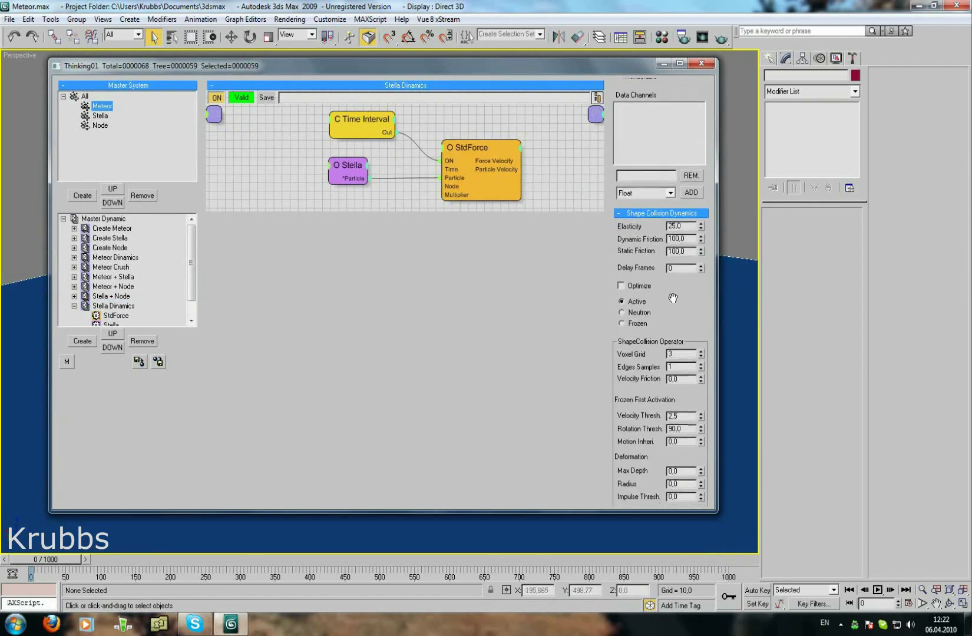
{"action": "left_click_drag", "start_coordinate": [637, 344], "coordinate": [625, 310]}
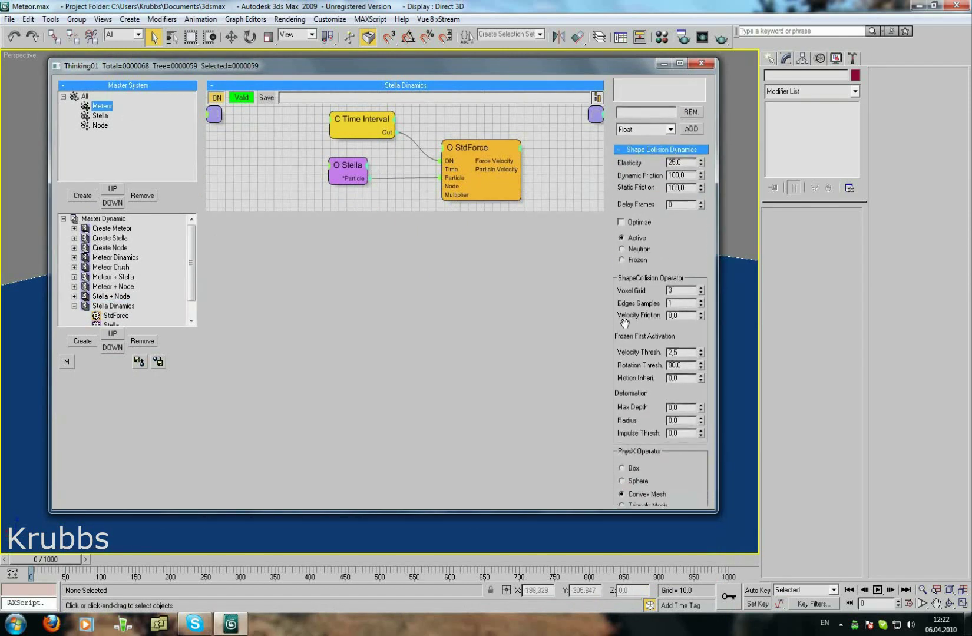
{"action": "scroll", "coordinate": [640, 333], "scroll_direction": "down", "scroll_amount": 3}
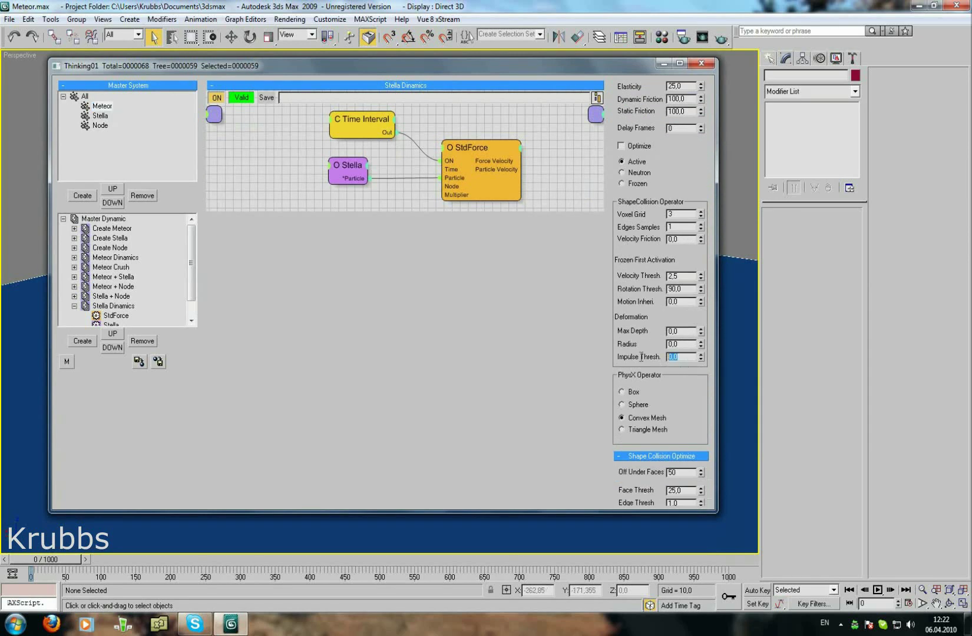
{"action": "type", "text": "40"}
{"action": "key", "text": "Return"}
{"action": "left_click", "coordinate": [664, 63]}
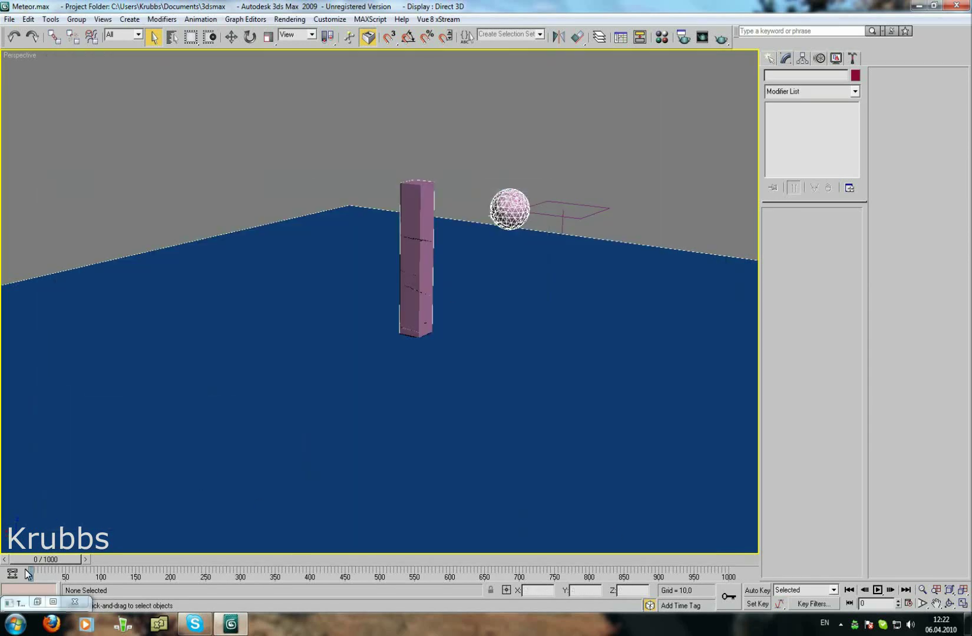
{"action": "left_click_drag", "start_coordinate": [27, 574], "coordinate": [107, 573]}
{"action": "middle_click_drag", "start_coordinate": [106, 545], "coordinate": [222, 500]}
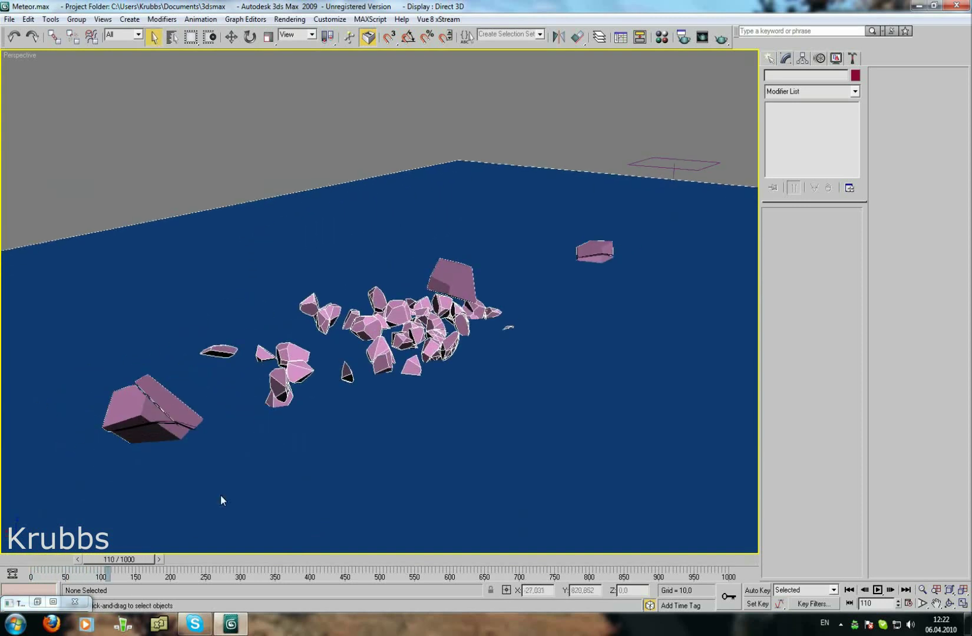
{"action": "mouse_move", "coordinate": [139, 563]}
{"action": "left_mouse_down"}
{"action": "mouse_move", "coordinate": [158, 568]}
{"action": "mouse_move", "coordinate": [50, 576]}
{"action": "left_mouse_up"}
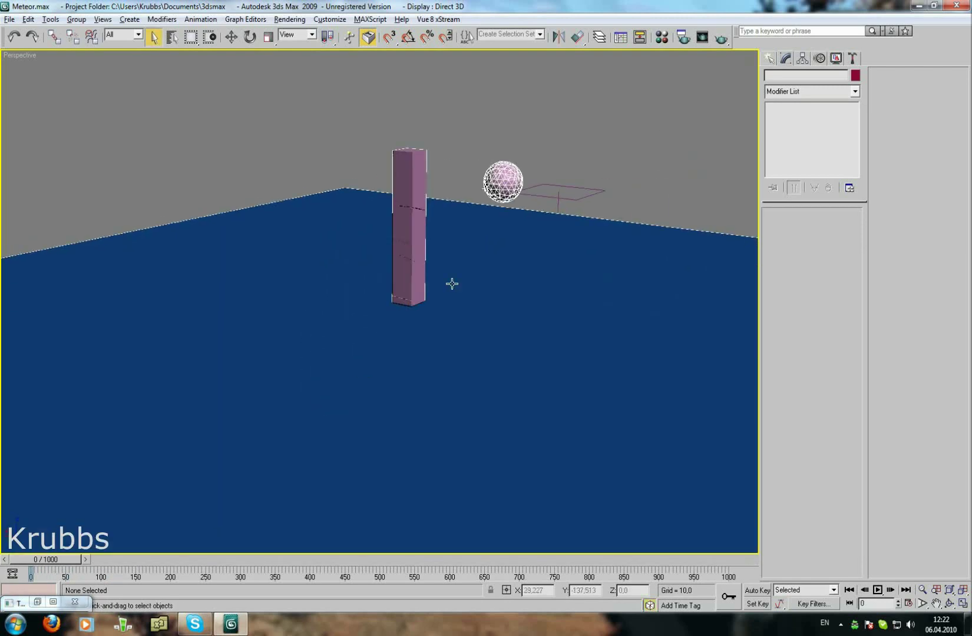
{"action": "middle_click_drag", "start_coordinate": [452, 284], "coordinate": [404, 340]}
{"action": "scroll", "coordinate": [404, 298], "scroll_direction": "up", "scroll_amount": 3}
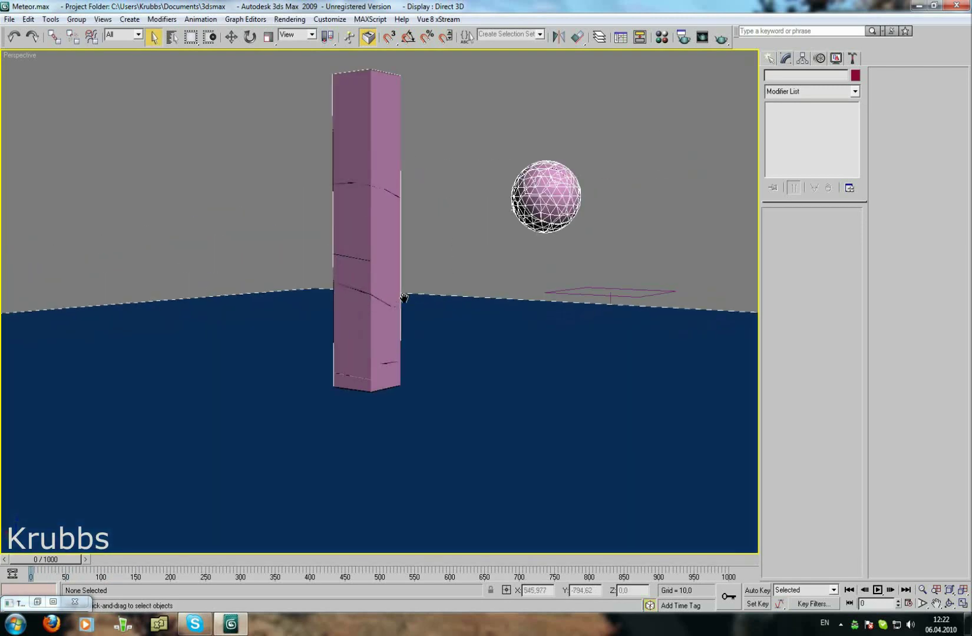
{"action": "middle_click_drag", "start_coordinate": [404, 299], "coordinate": [372, 383]}
{"action": "scroll", "coordinate": [425, 312], "scroll_direction": "down", "scroll_amount": 4}
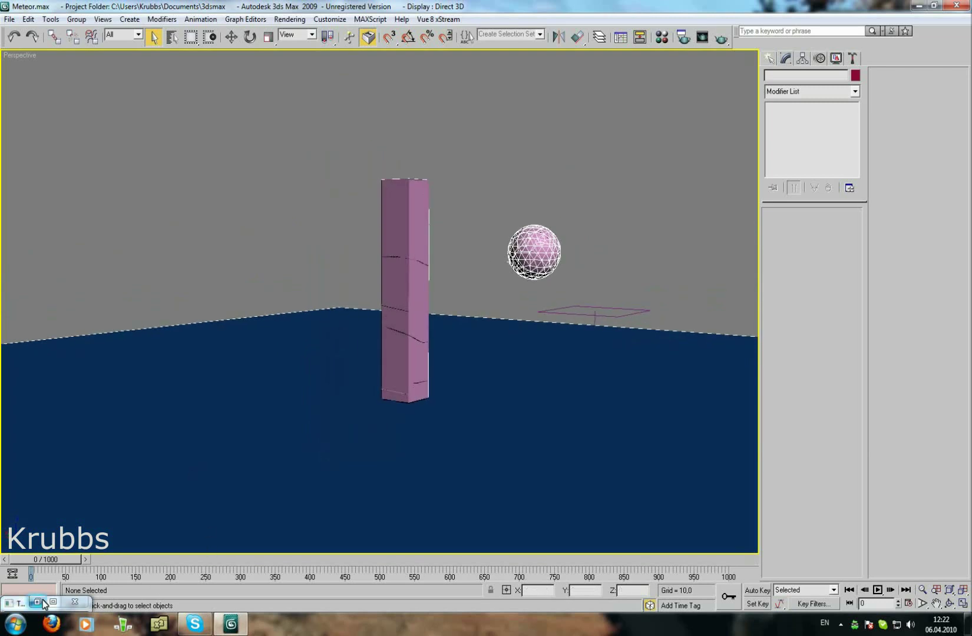
{"action": "left_click", "coordinate": [841, 624]}
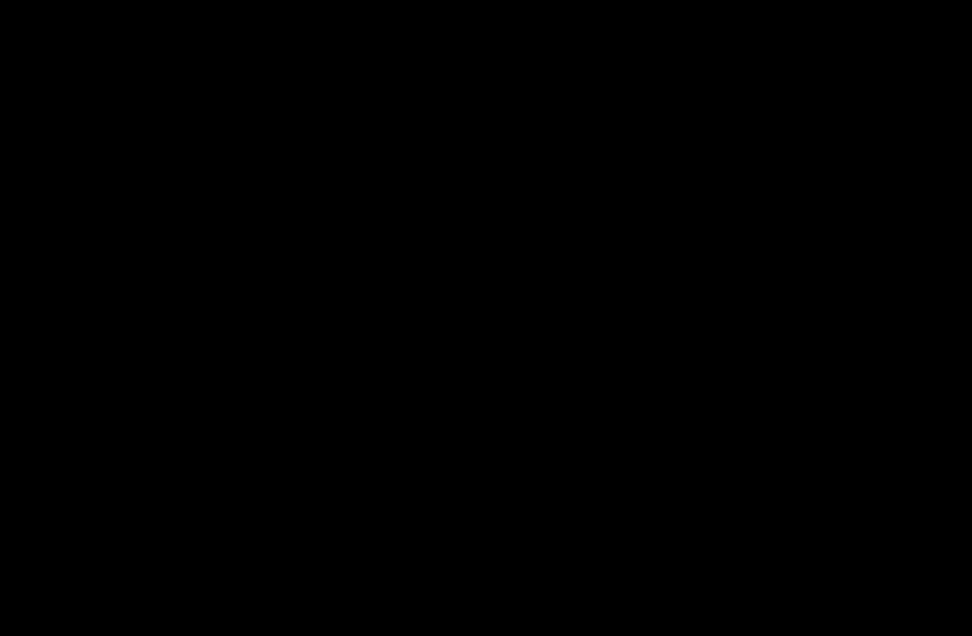